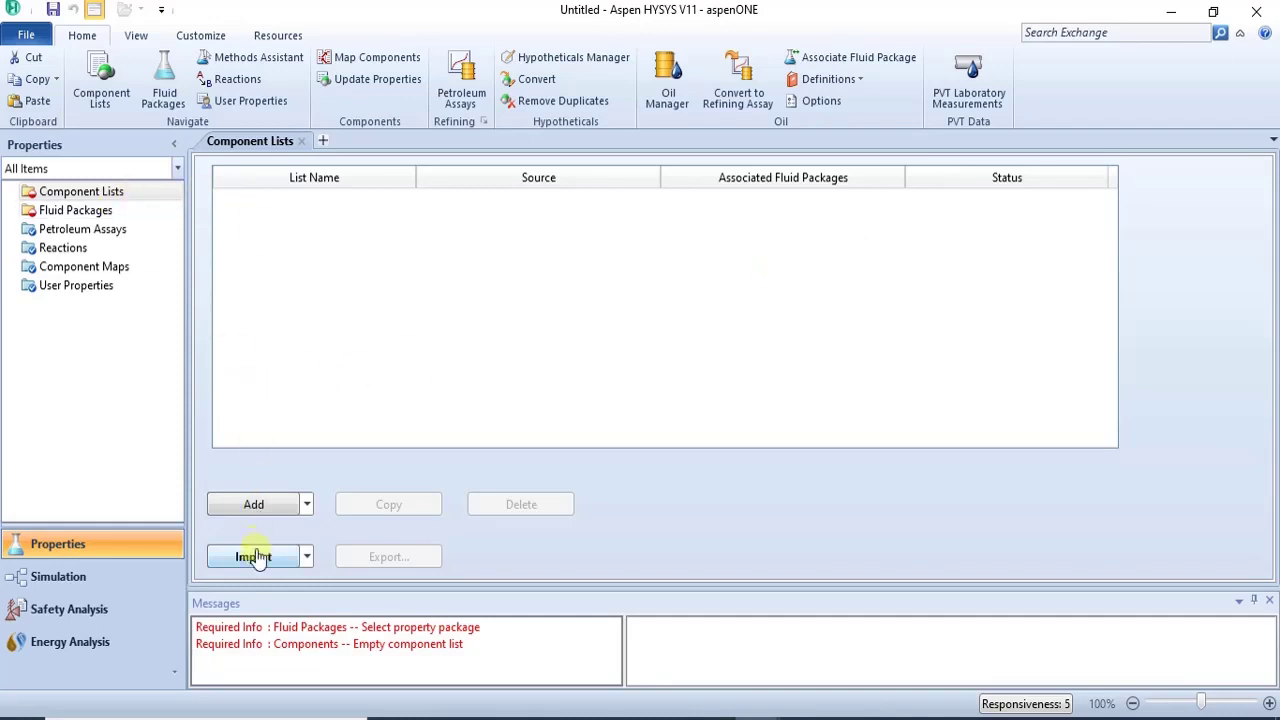
Create a component list containing Methane and water (H2O).
{"action": "left_click", "coordinate": [245, 508]}
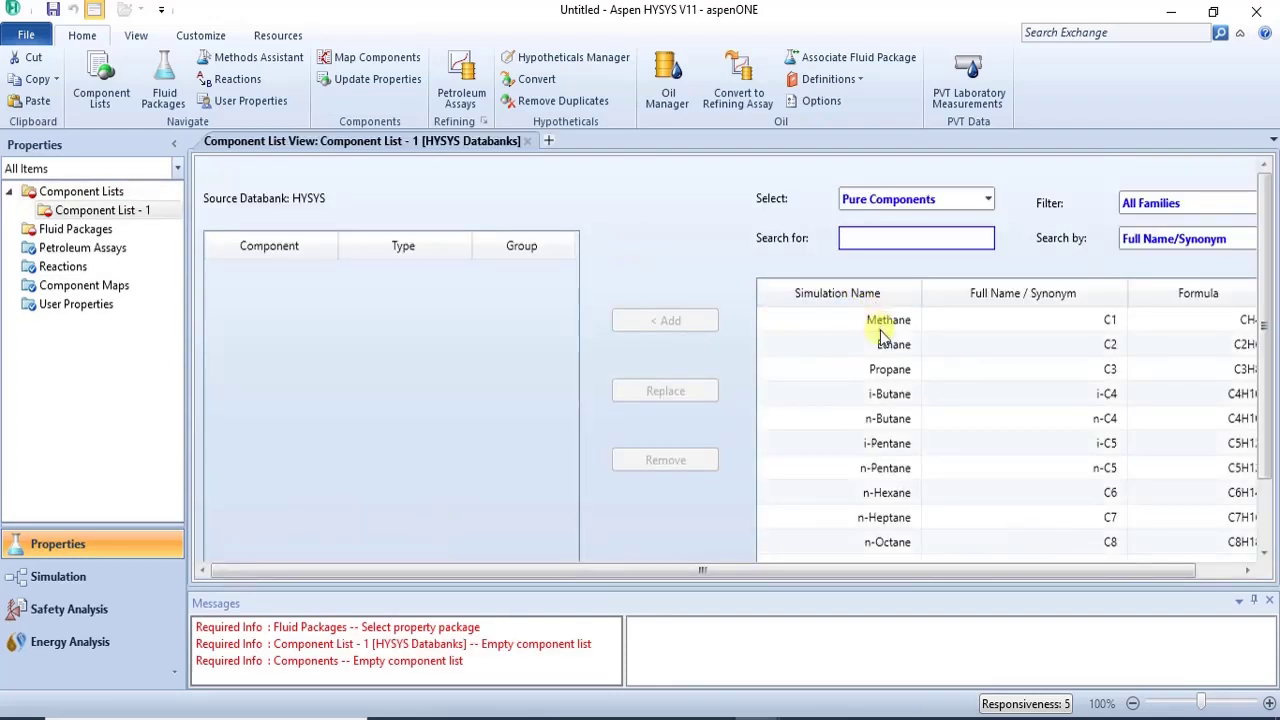
{"action": "left_click", "coordinate": [880, 322]}
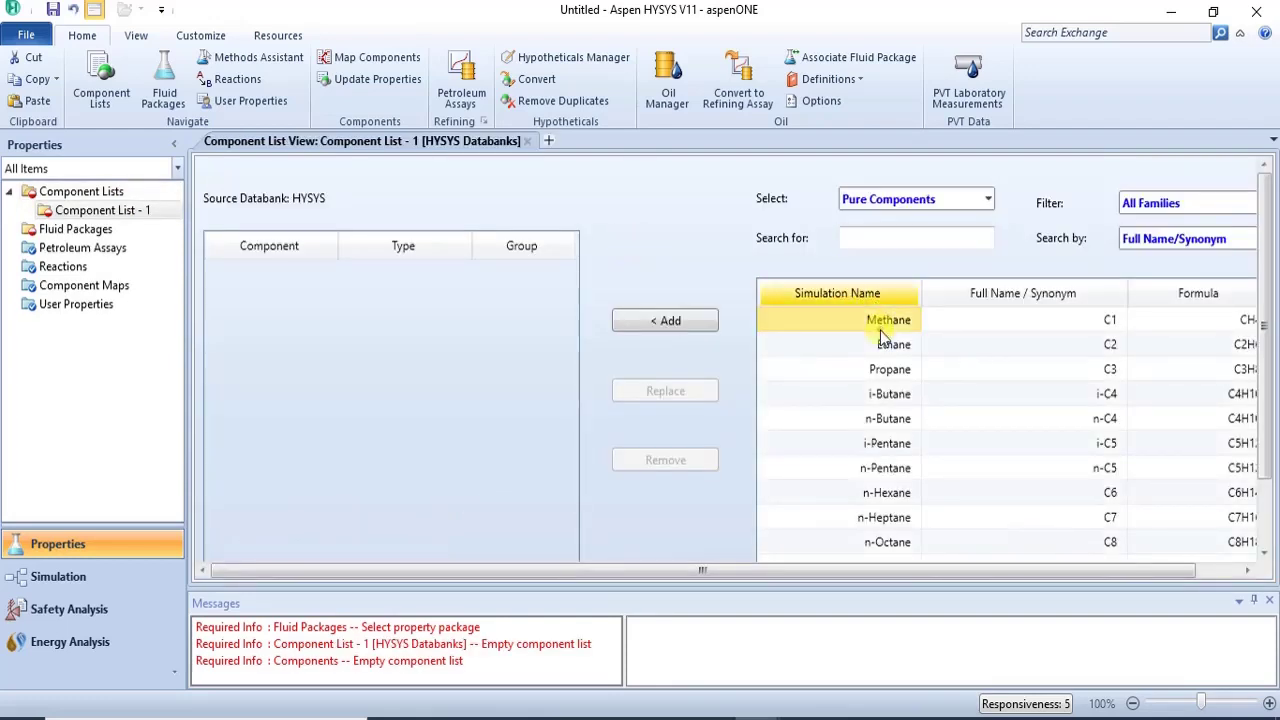
{"action": "left_click", "coordinate": [665, 320]}
{"action": "left_click", "coordinate": [899, 237]}
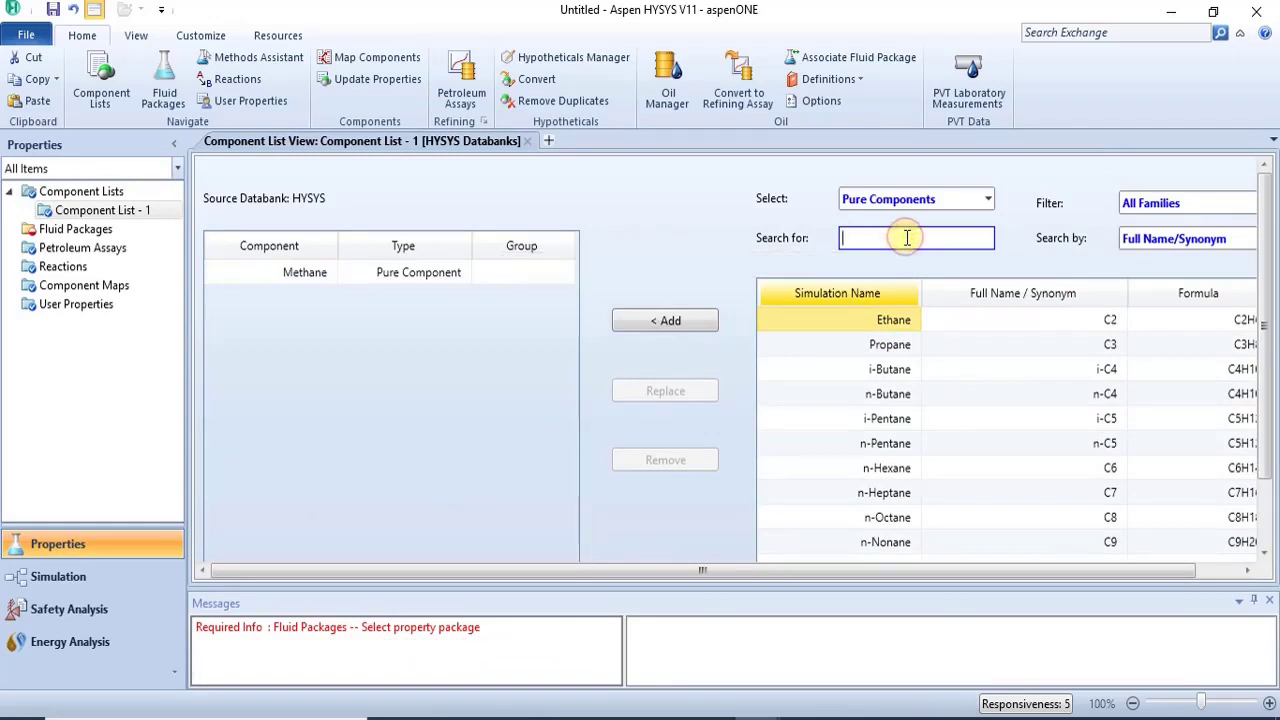
{"action": "type", "text": "WATER"}
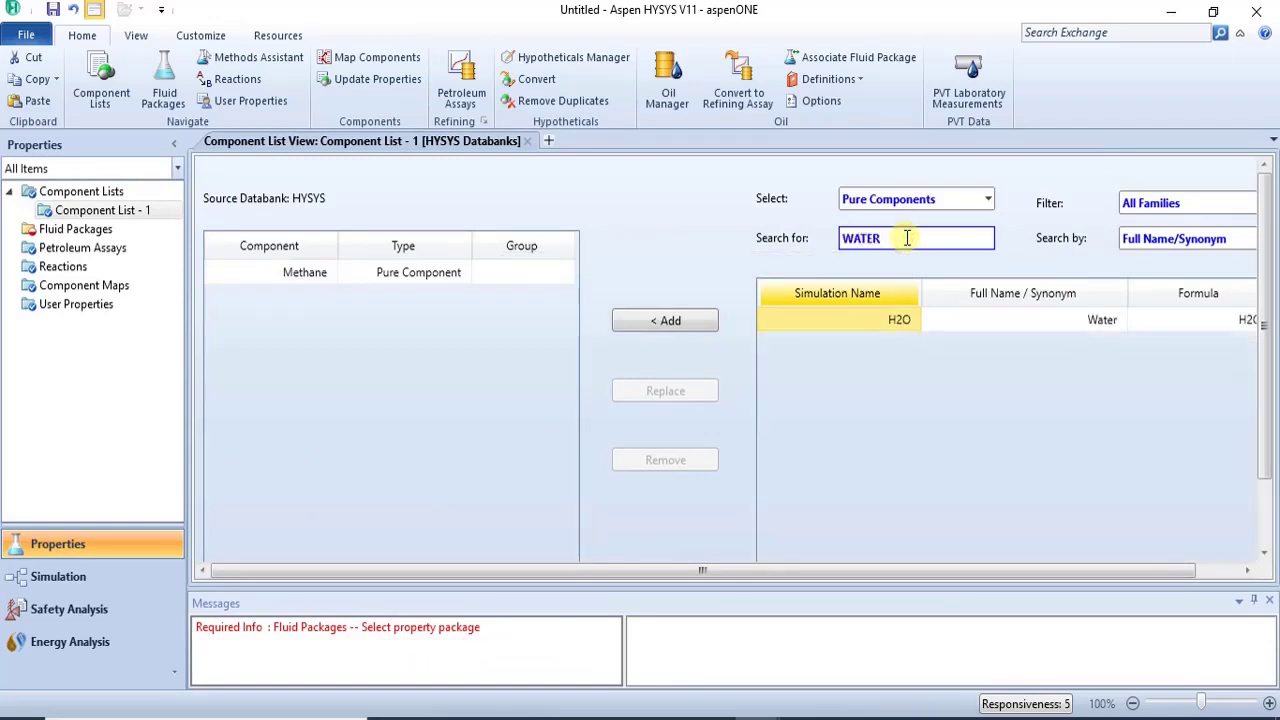
{"action": "key", "text": "Return"}
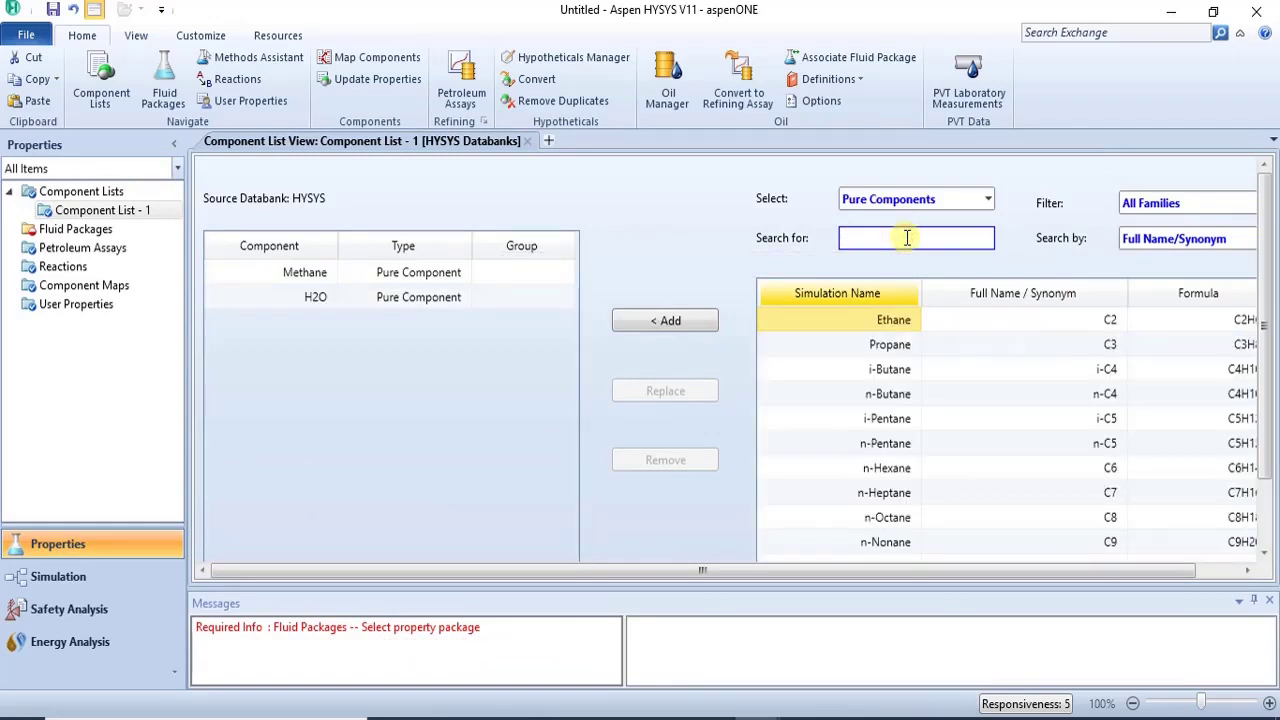
Add a fluid package and select Peng-Robinson as its property package.
{"action": "left_click", "coordinate": [134, 230]}
{"action": "left_click", "coordinate": [280, 513]}
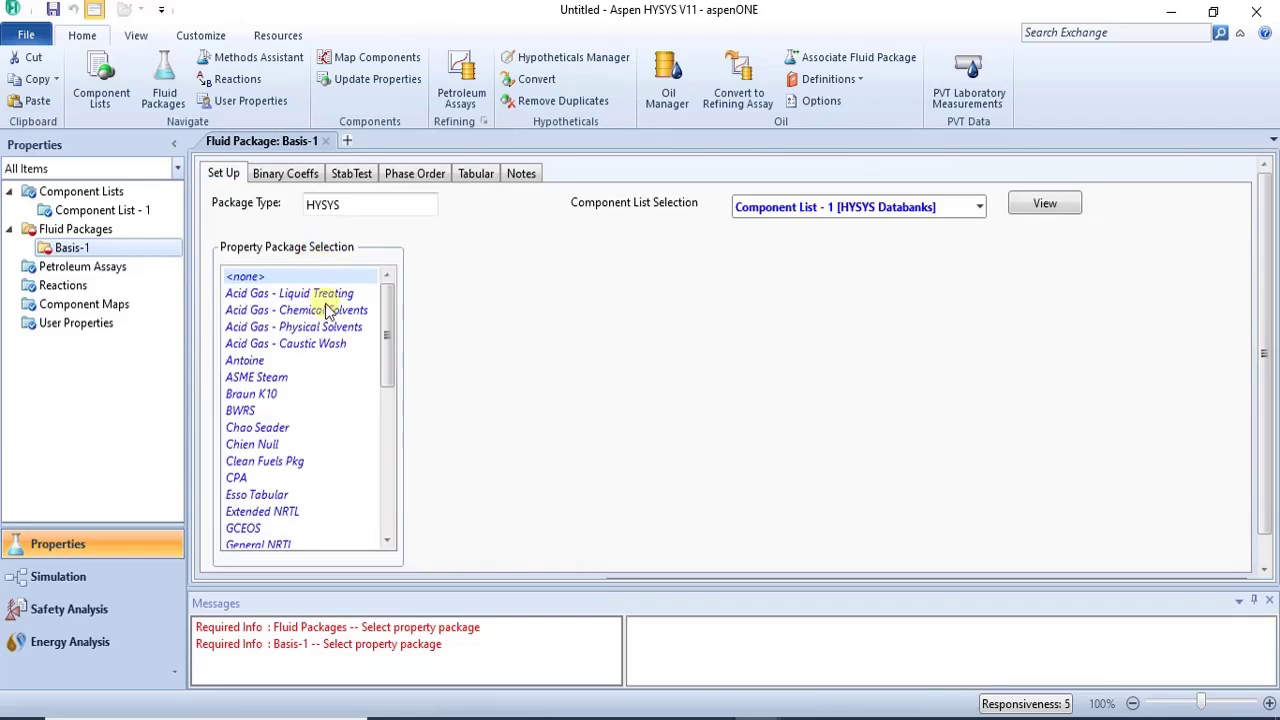
{"action": "left_click", "coordinate": [391, 465]}
{"action": "left_click", "coordinate": [274, 428]}
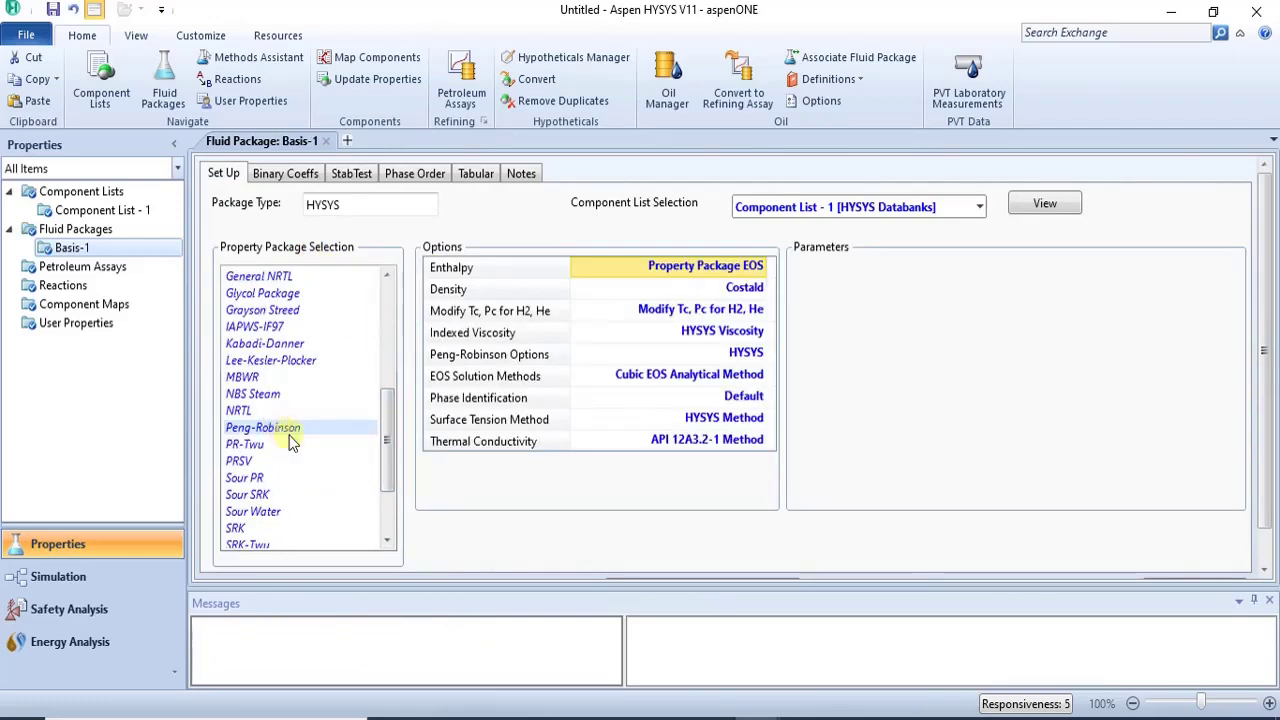
Consult the centrifugal pump specification page in CENTRIFUGAL PUMP.pdf and return to Aspen HYSYS to check the fluid package status.
{"action": "left_click", "coordinate": [466, 716]}
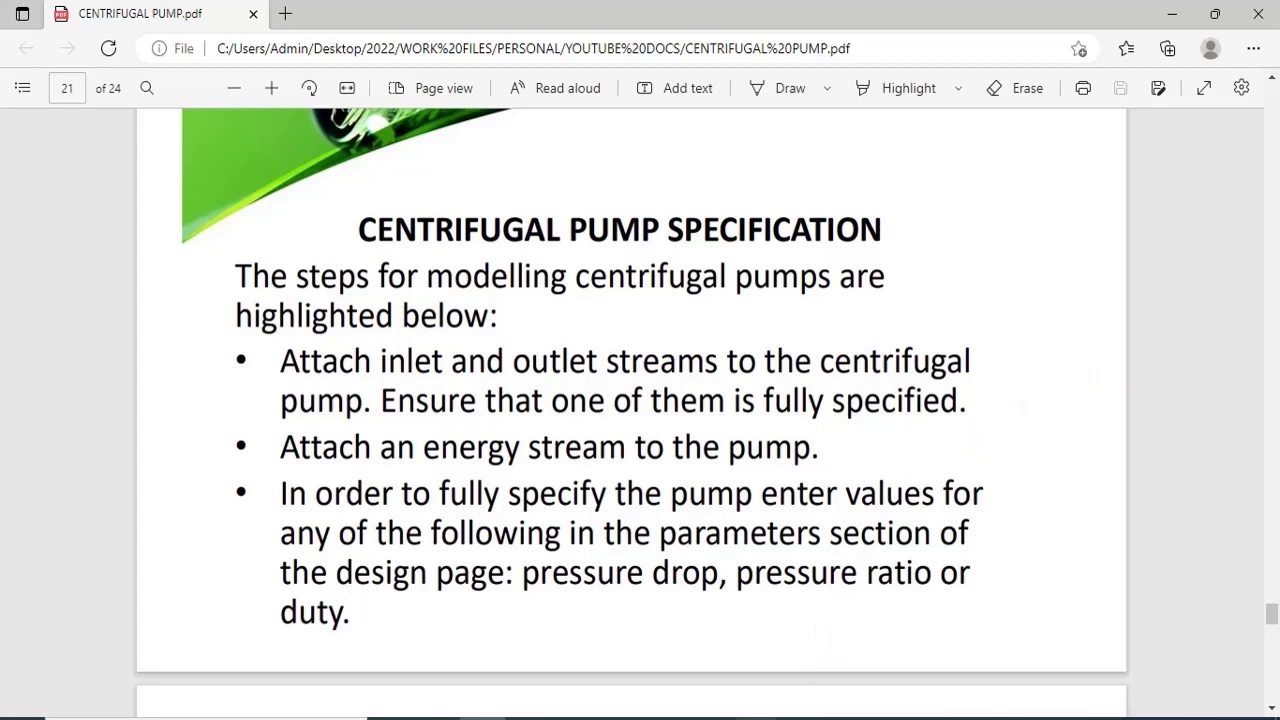
{"action": "left_click", "coordinate": [665, 660]}
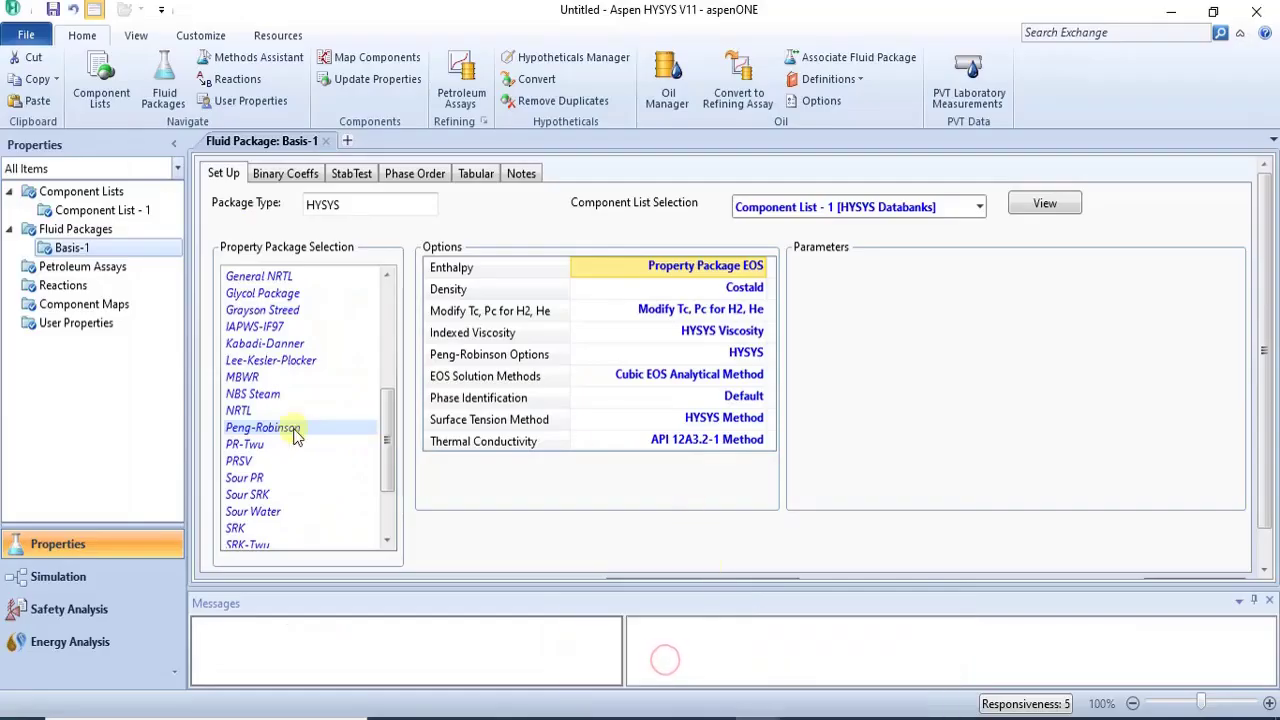
{"action": "scroll", "coordinate": [1268, 550], "scroll_direction": "down", "scroll_amount": 1}
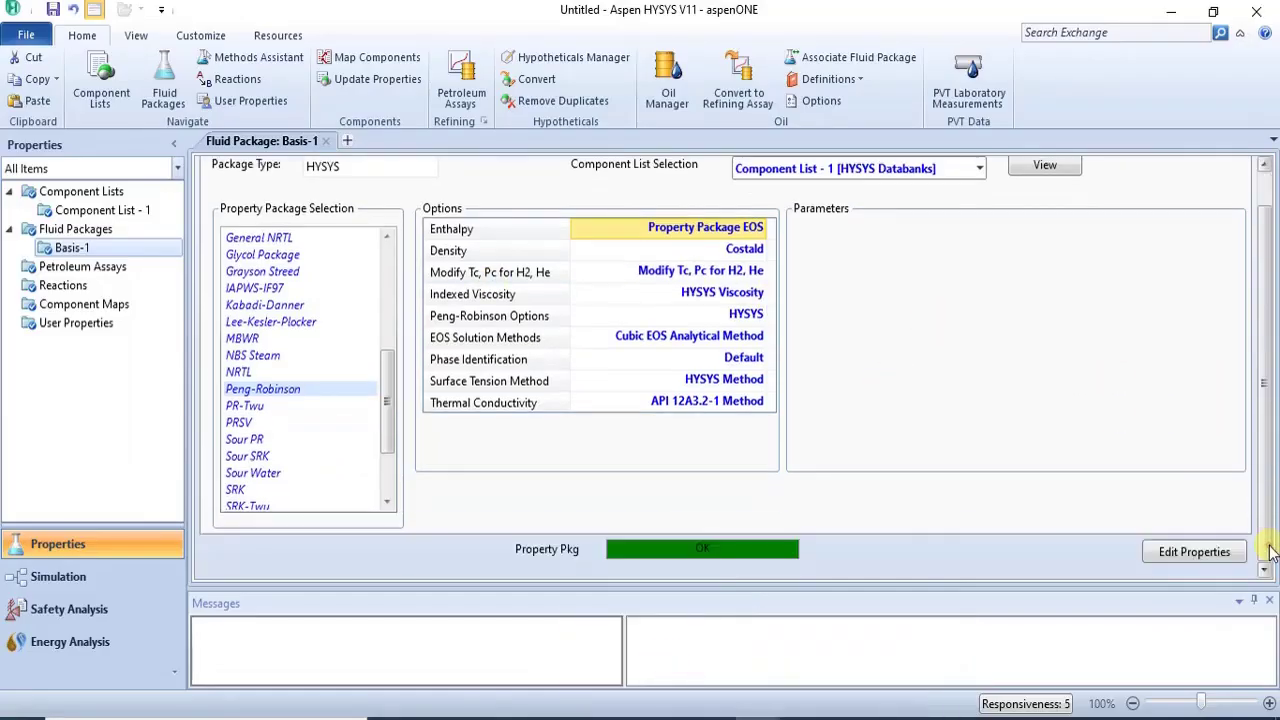
Enter the simulation environment and place three pumps in a horizontal row on the flowsheet.
{"action": "left_click", "coordinate": [86, 580]}
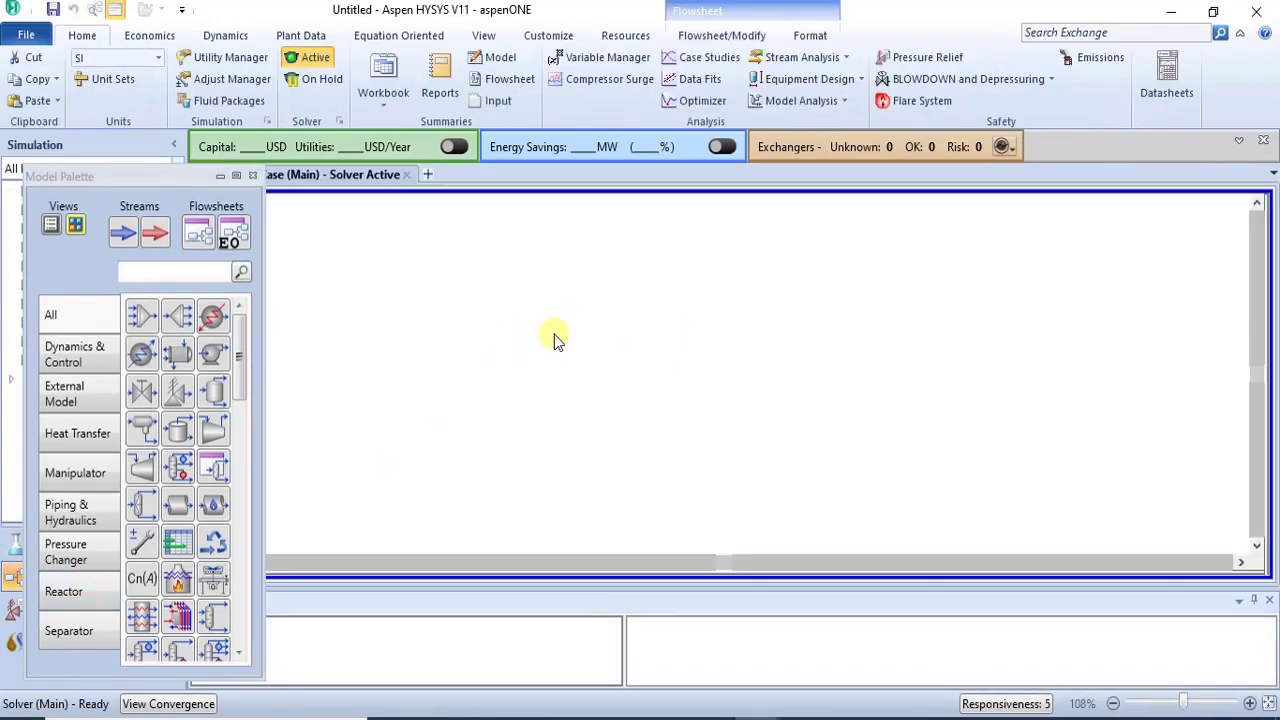
{"action": "left_click_drag", "start_coordinate": [212, 390], "coordinate": [430, 374]}
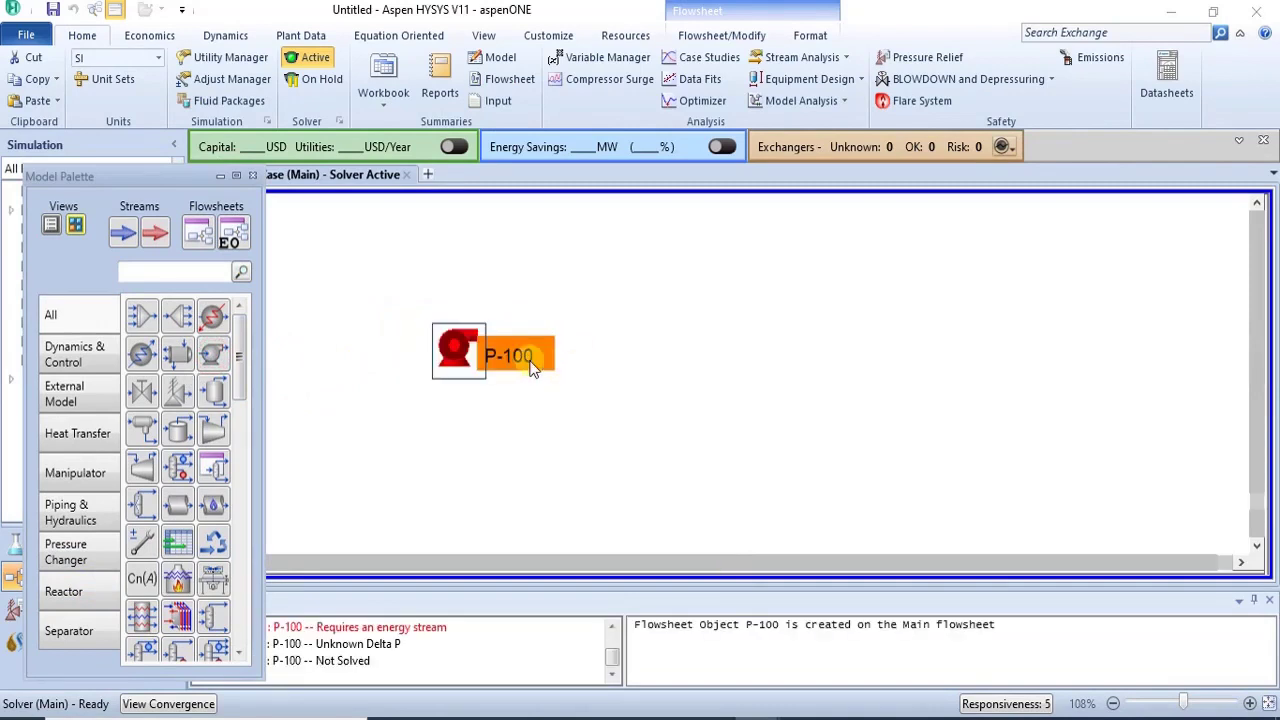
{"action": "left_click", "coordinate": [510, 419]}
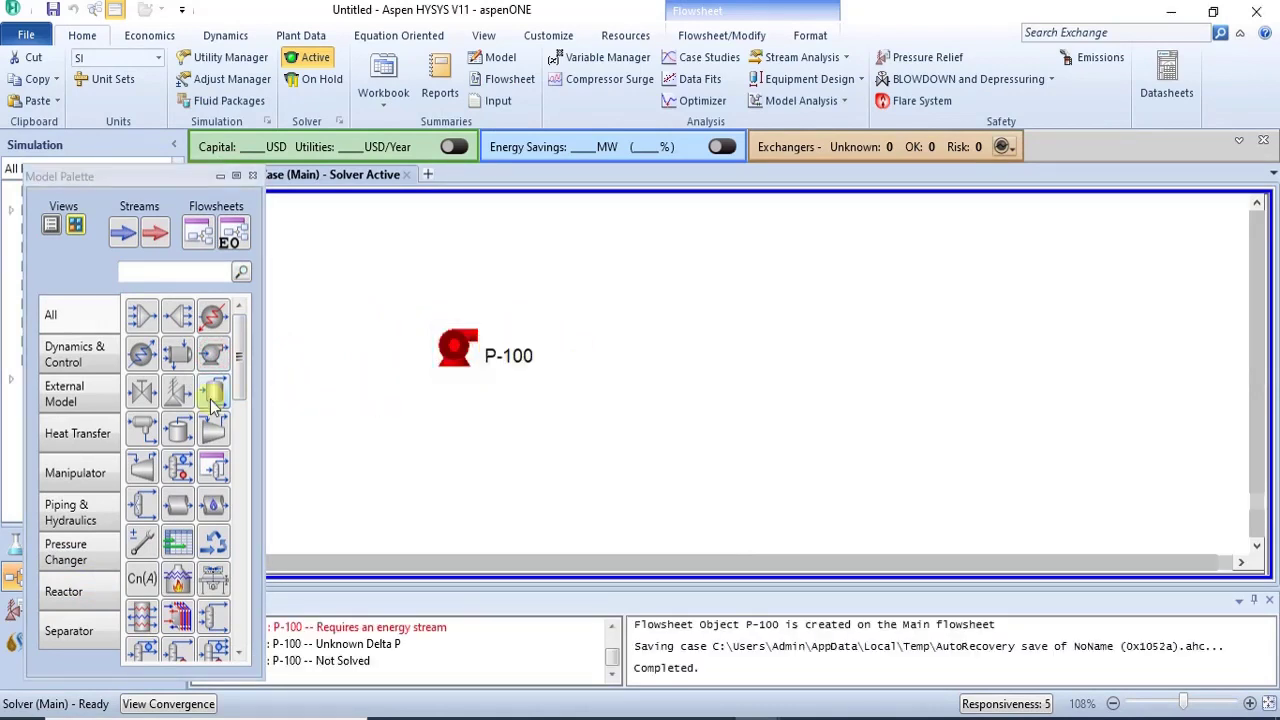
{"action": "left_click_drag", "start_coordinate": [205, 358], "coordinate": [609, 381]}
{"action": "left_click", "coordinate": [600, 398]}
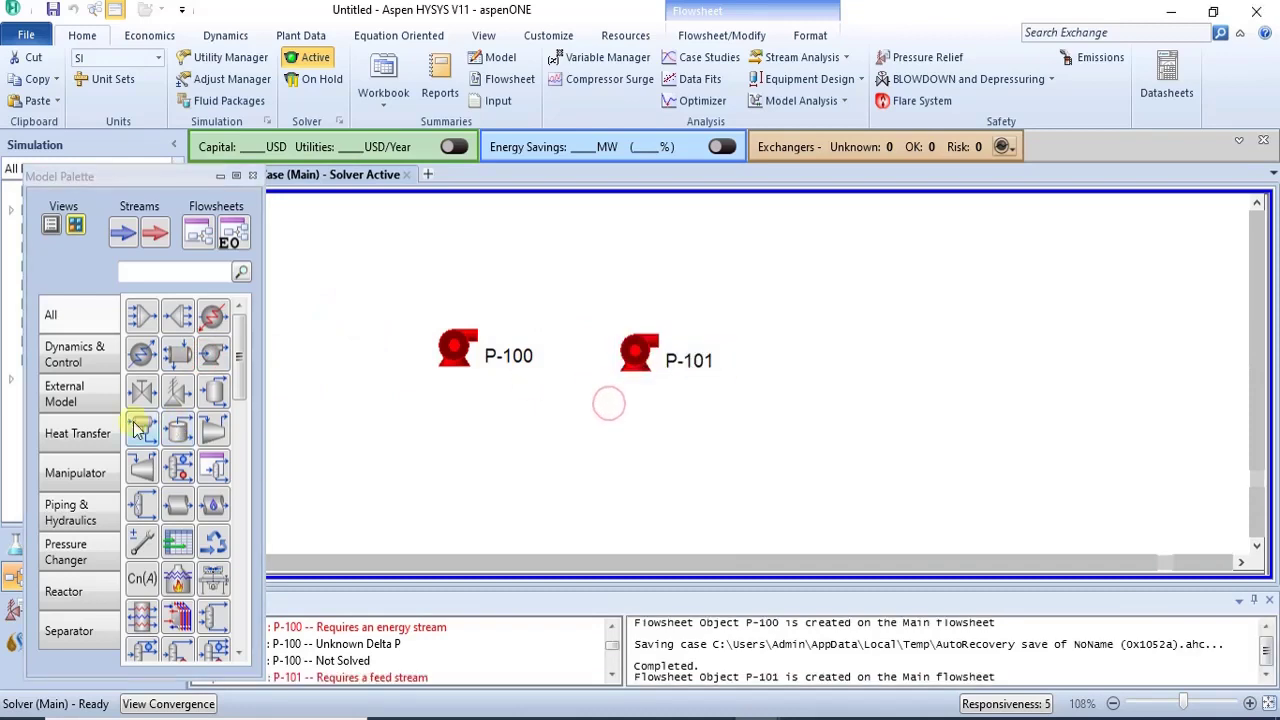
{"action": "left_click_drag", "start_coordinate": [210, 362], "coordinate": [1040, 365]}
{"action": "left_click", "coordinate": [1012, 408]}
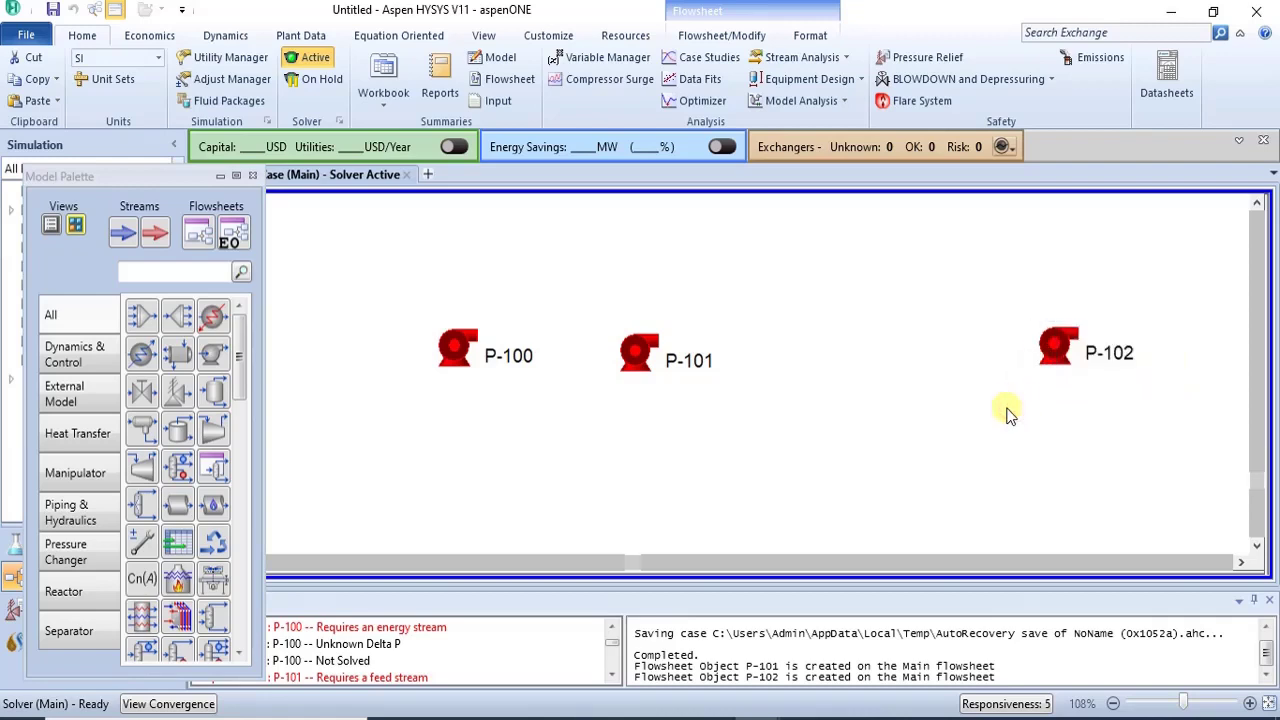
Space pumps P-100 and P-101 farther apart on the flowsheet, keeping them roughly in line.
{"action": "left_click_drag", "start_coordinate": [453, 355], "coordinate": [413, 356]}
{"action": "left_click", "coordinate": [560, 317]}
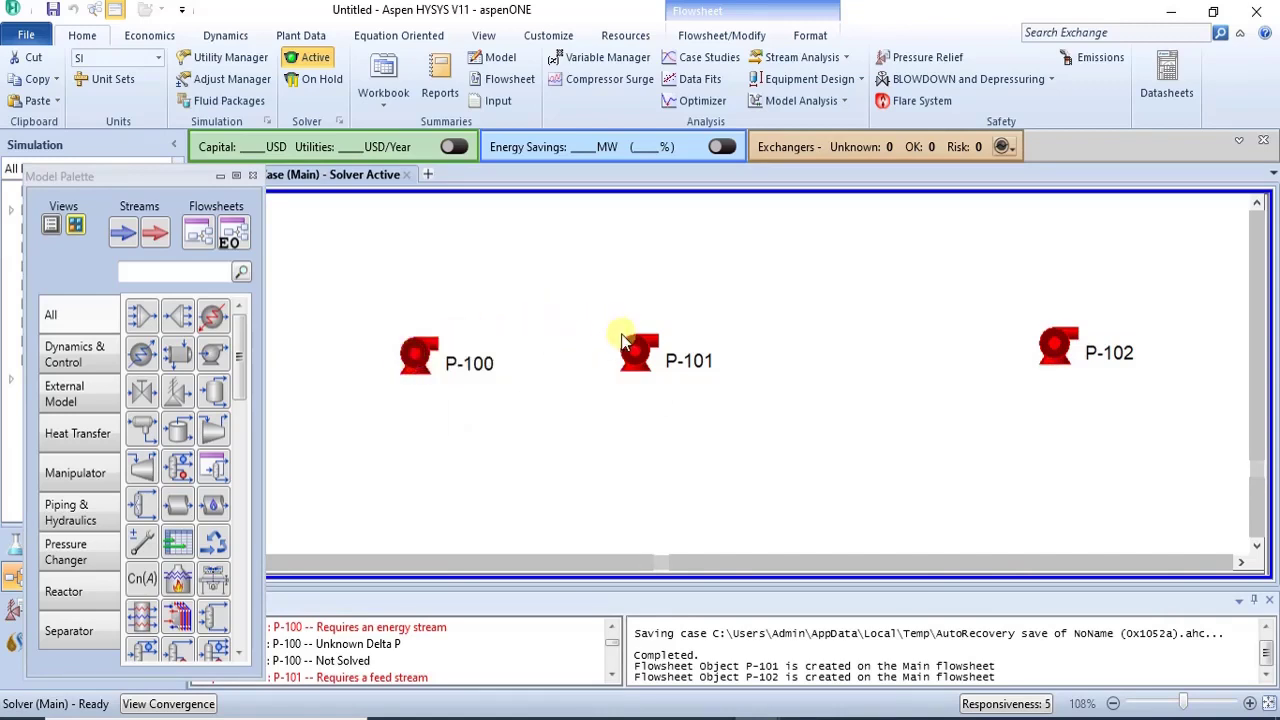
{"action": "left_click_drag", "start_coordinate": [642, 360], "coordinate": [665, 356]}
{"action": "left_click", "coordinate": [590, 323]}
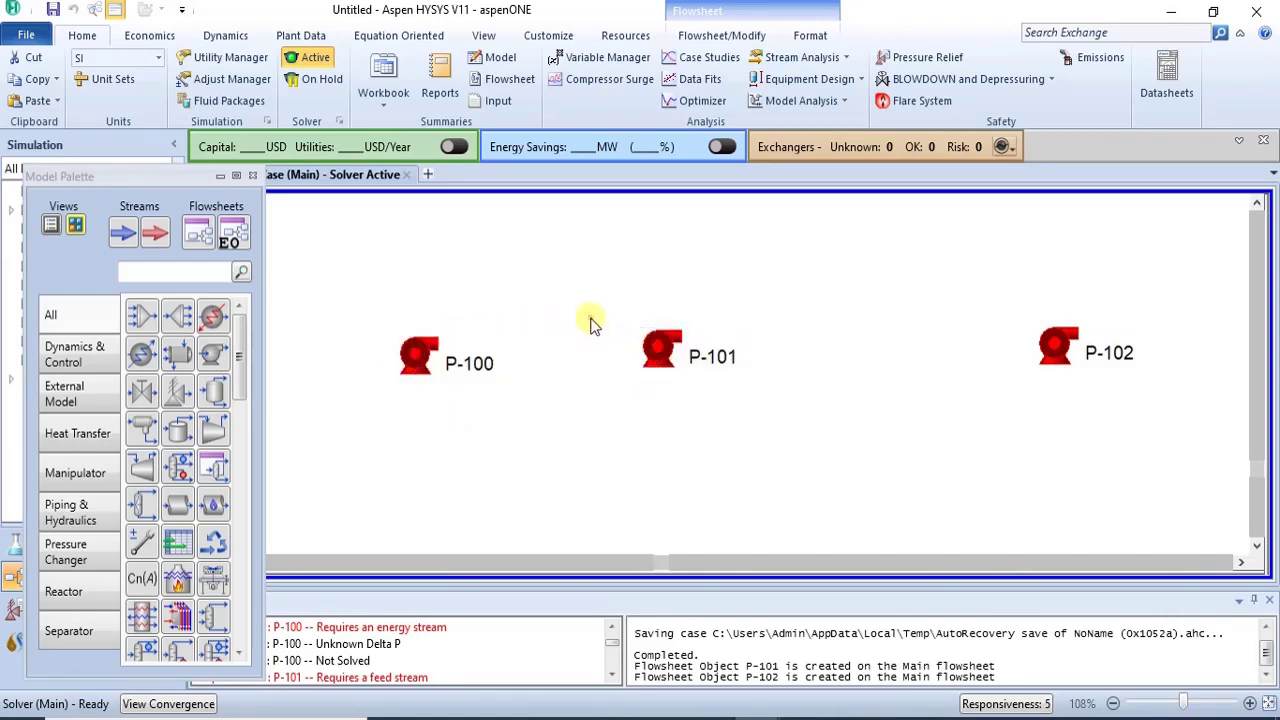
Rename pump P-100 as FORWARD.
{"action": "double_click", "coordinate": [412, 368]}
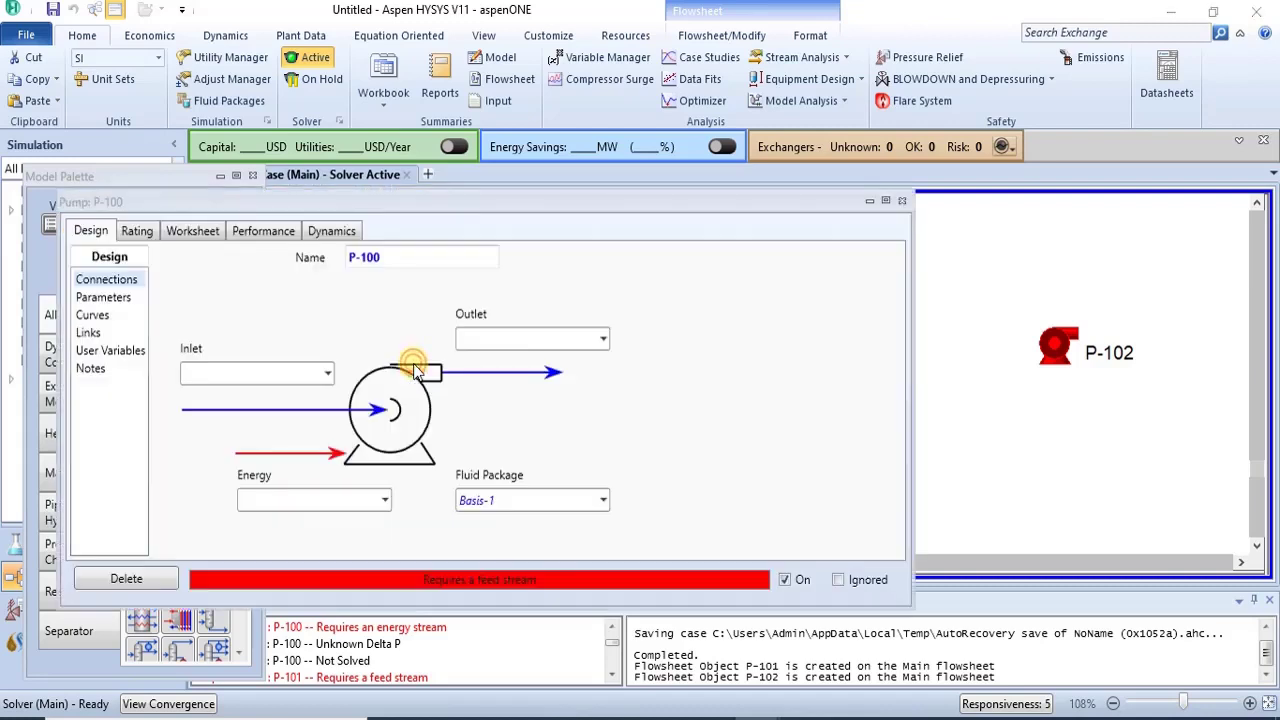
{"action": "left_click", "coordinate": [397, 258]}
{"action": "type", "text": "FORWARD"}
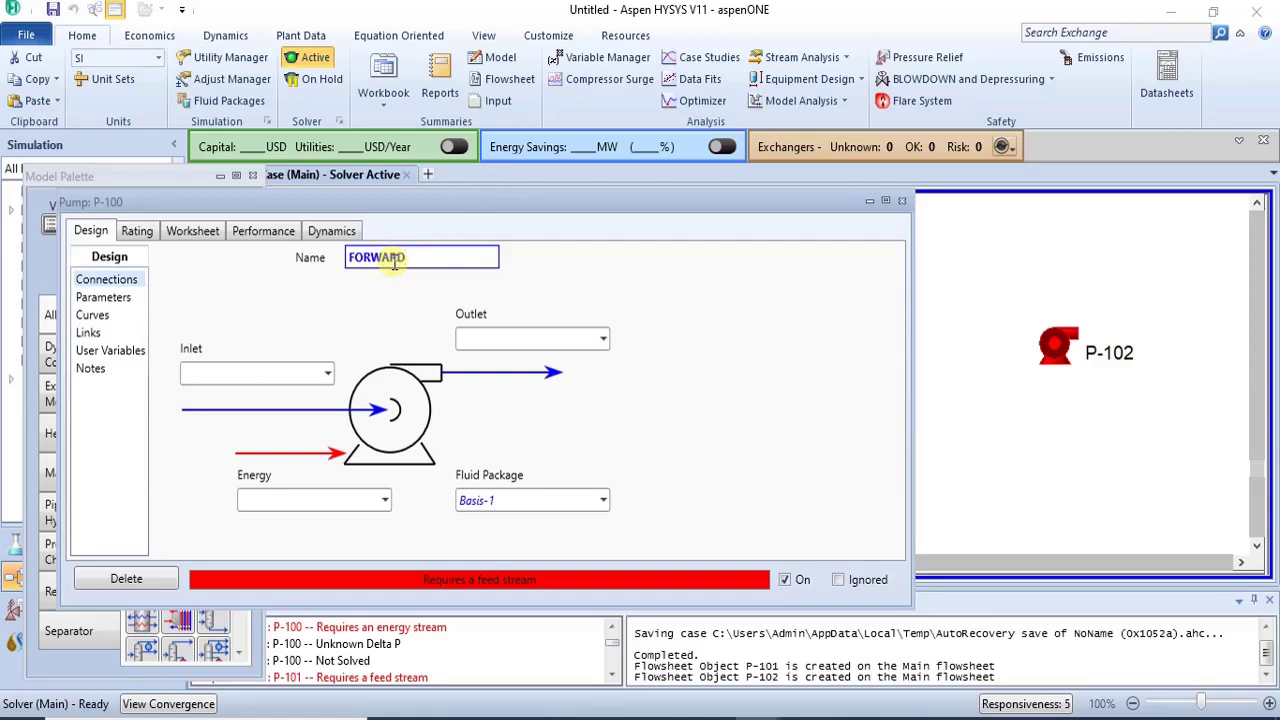
{"action": "key", "text": "Return"}
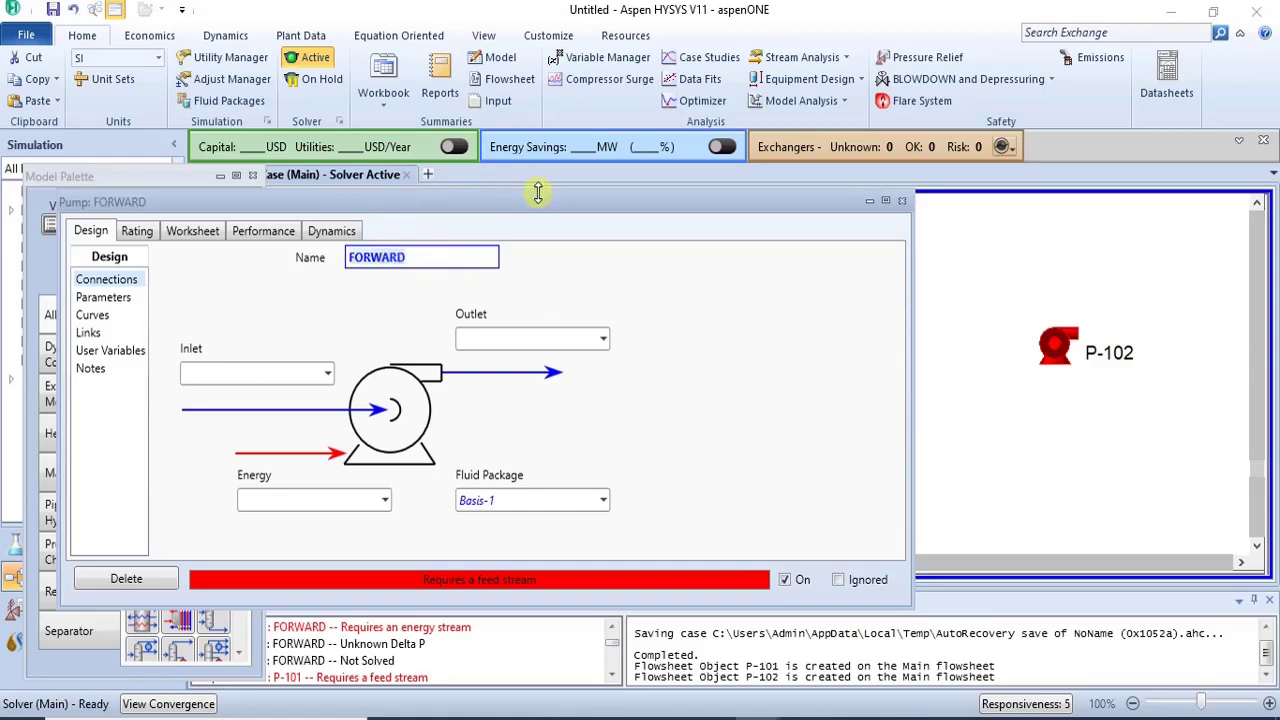
Connect the FORWARD pump to inlet stream 1, outlet stream 2 and energy stream Q.
{"action": "left_click_drag", "start_coordinate": [510, 189], "coordinate": [510, 106]}
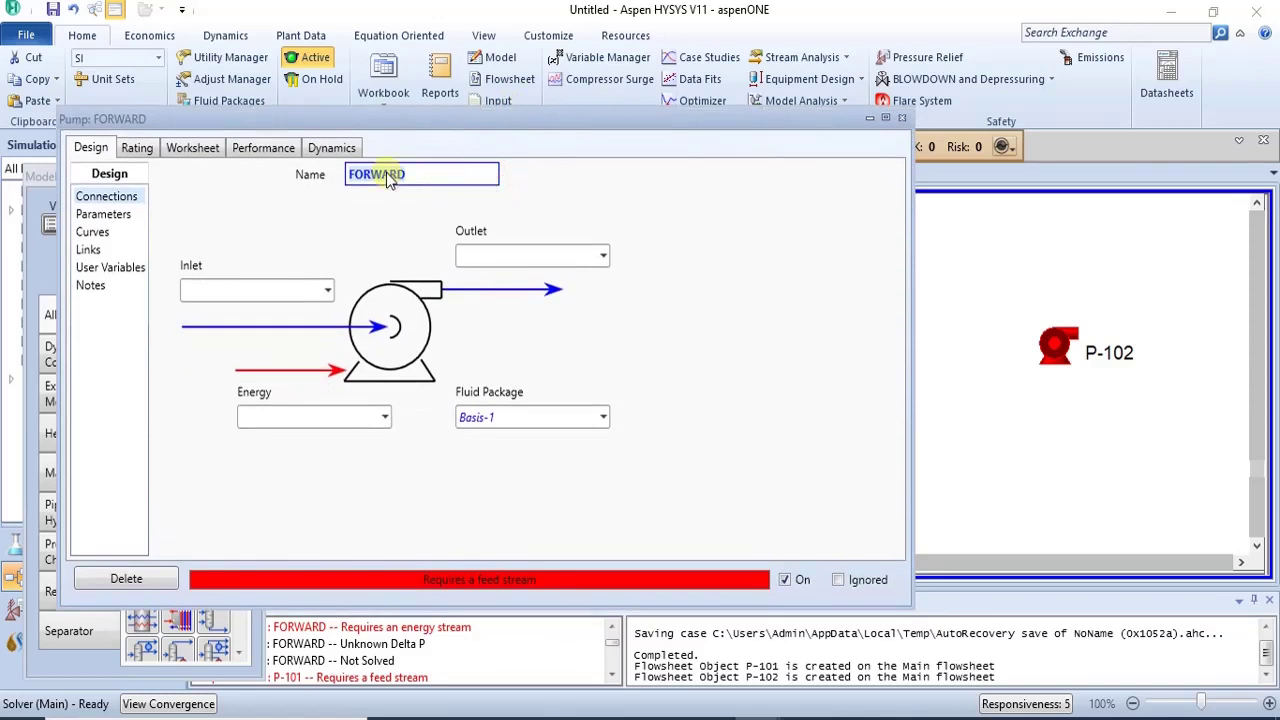
{"action": "left_click", "coordinate": [302, 290]}
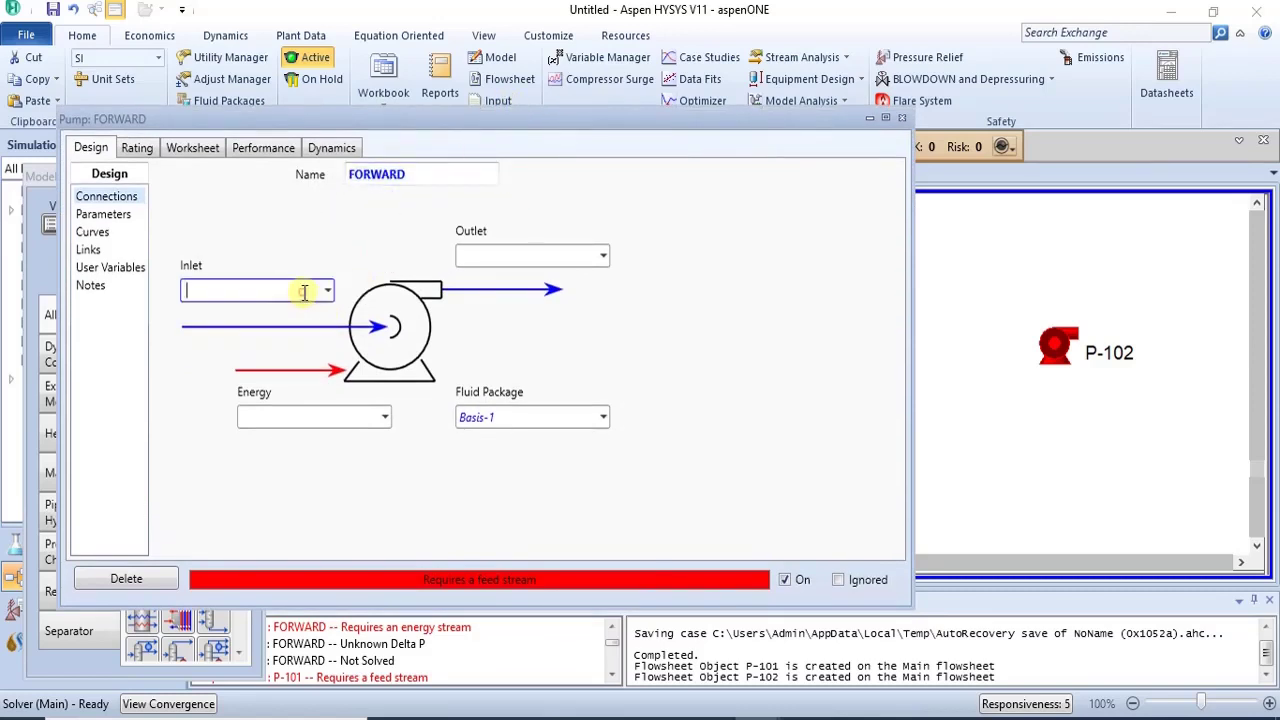
{"action": "type", "text": "1"}
{"action": "key", "text": "Return"}
{"action": "left_click", "coordinate": [495, 256]}
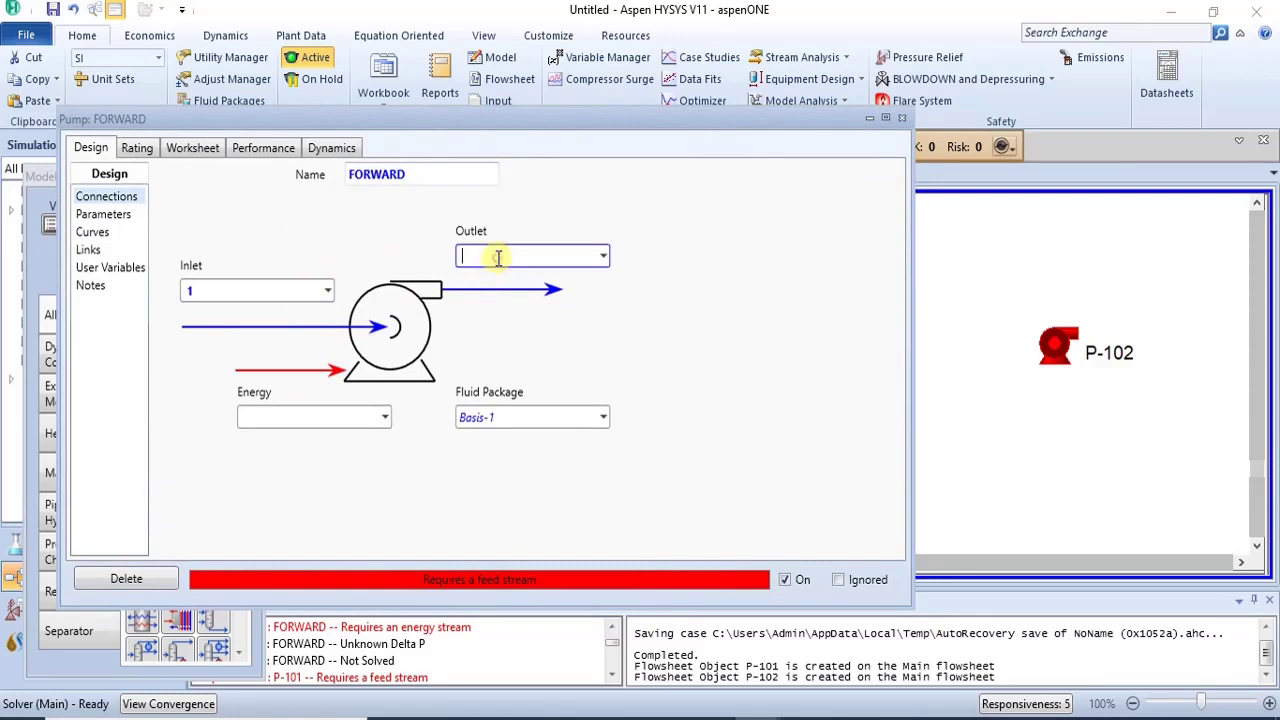
{"action": "type", "text": "2"}
{"action": "key", "text": "Return"}
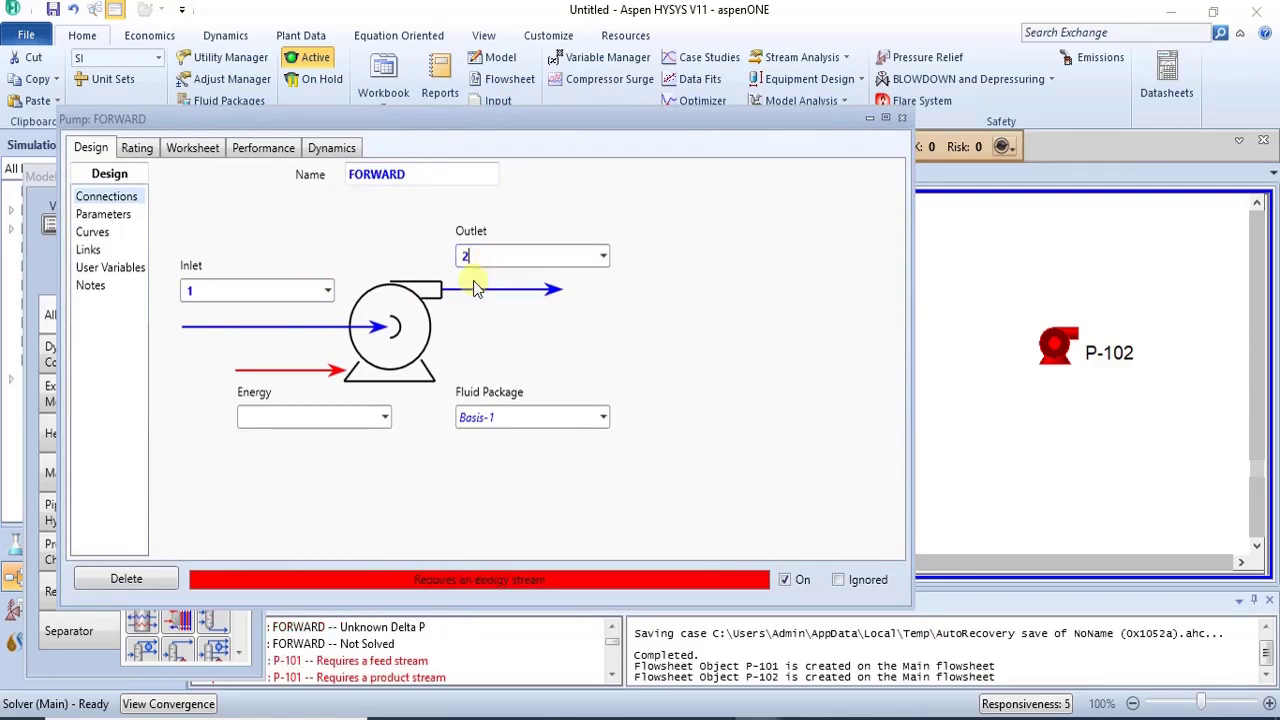
{"action": "left_click", "coordinate": [385, 419]}
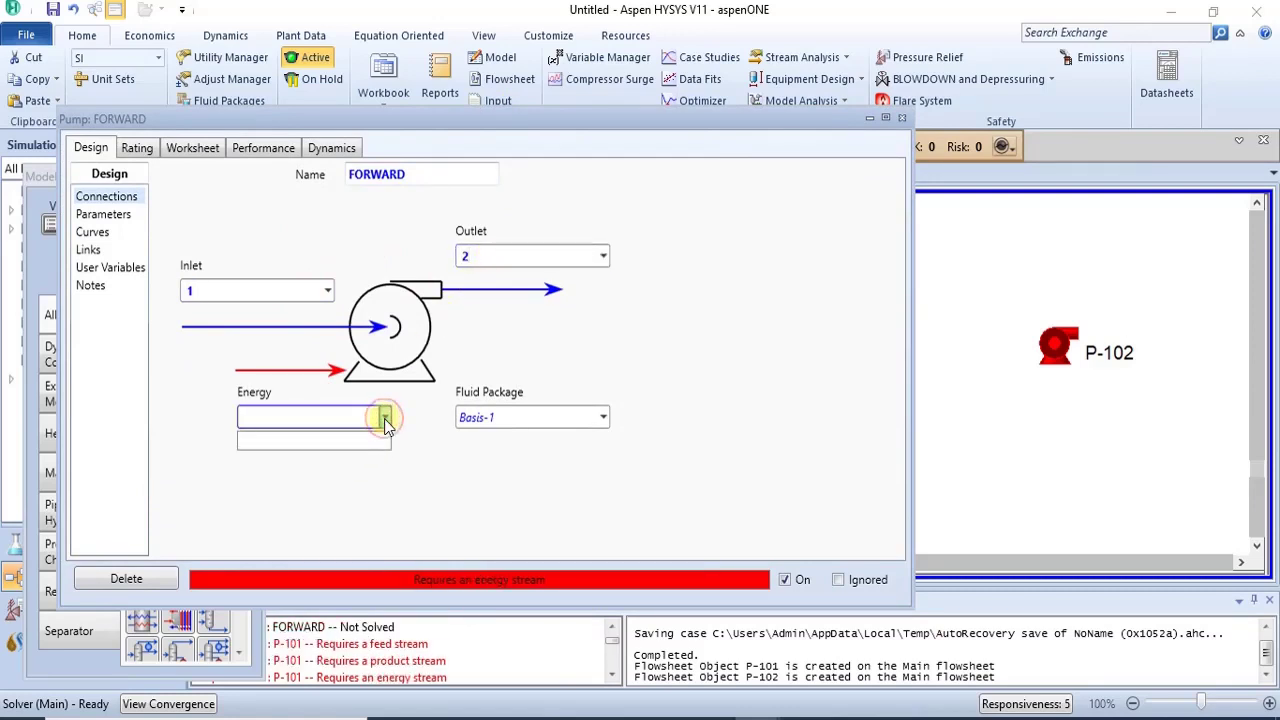
{"action": "key", "text": "Return"}
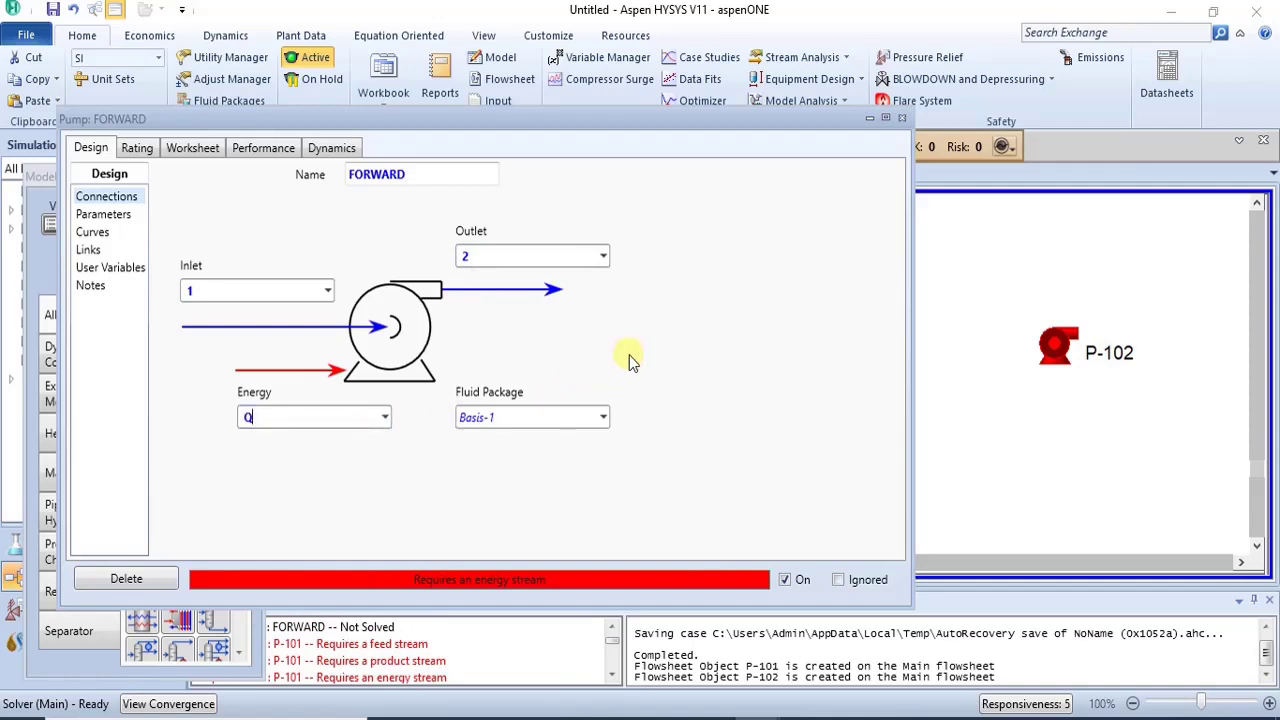
{"action": "left_click", "coordinate": [901, 117]}
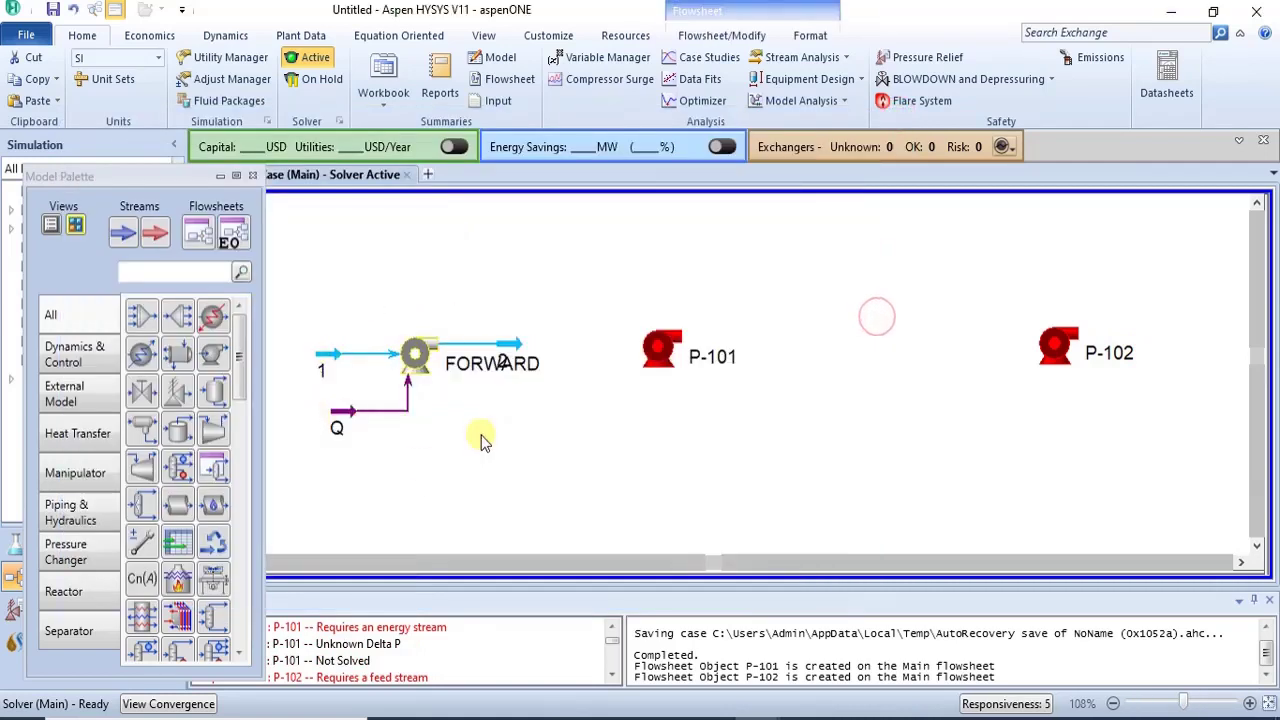
Move the FORWARD label above its pump and position outlet stream 2 close to the pump's discharge.
{"action": "mouse_move", "coordinate": [527, 360]}
{"action": "left_click_drag", "start_coordinate": [517, 352], "coordinate": [560, 348]}
{"action": "mouse_move", "coordinate": [502, 384]}
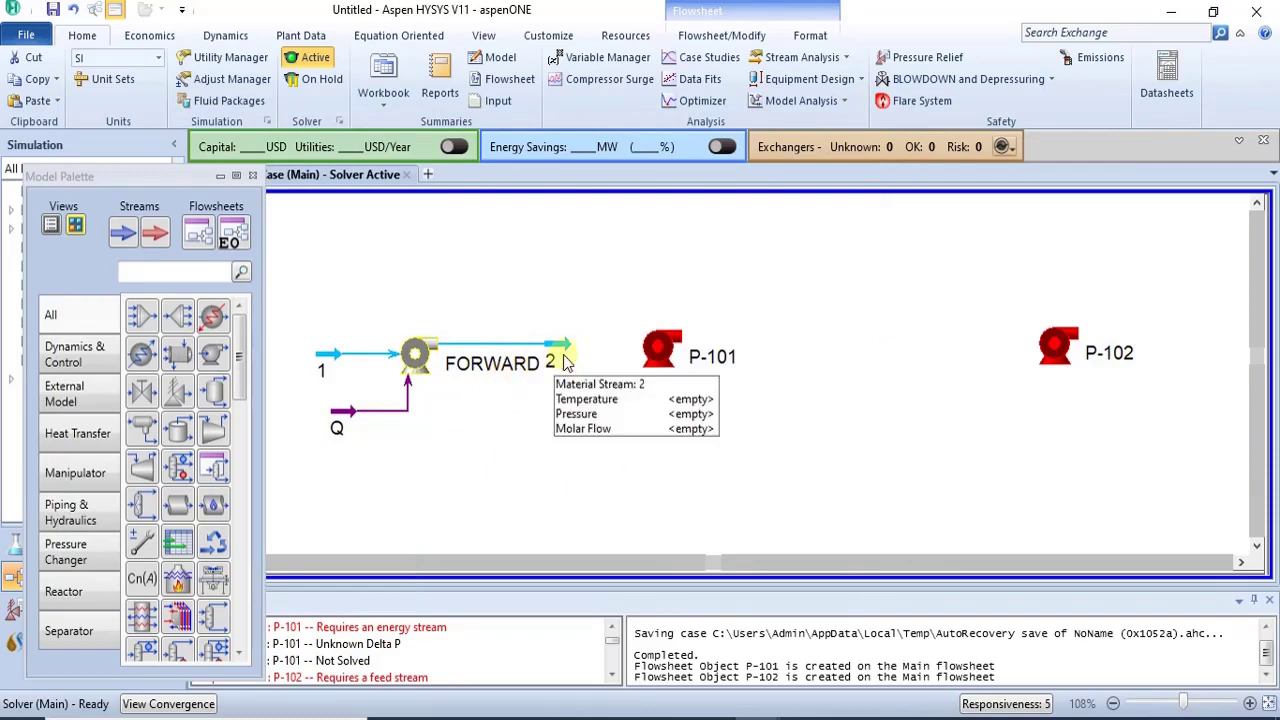
{"action": "left_click", "coordinate": [466, 366]}
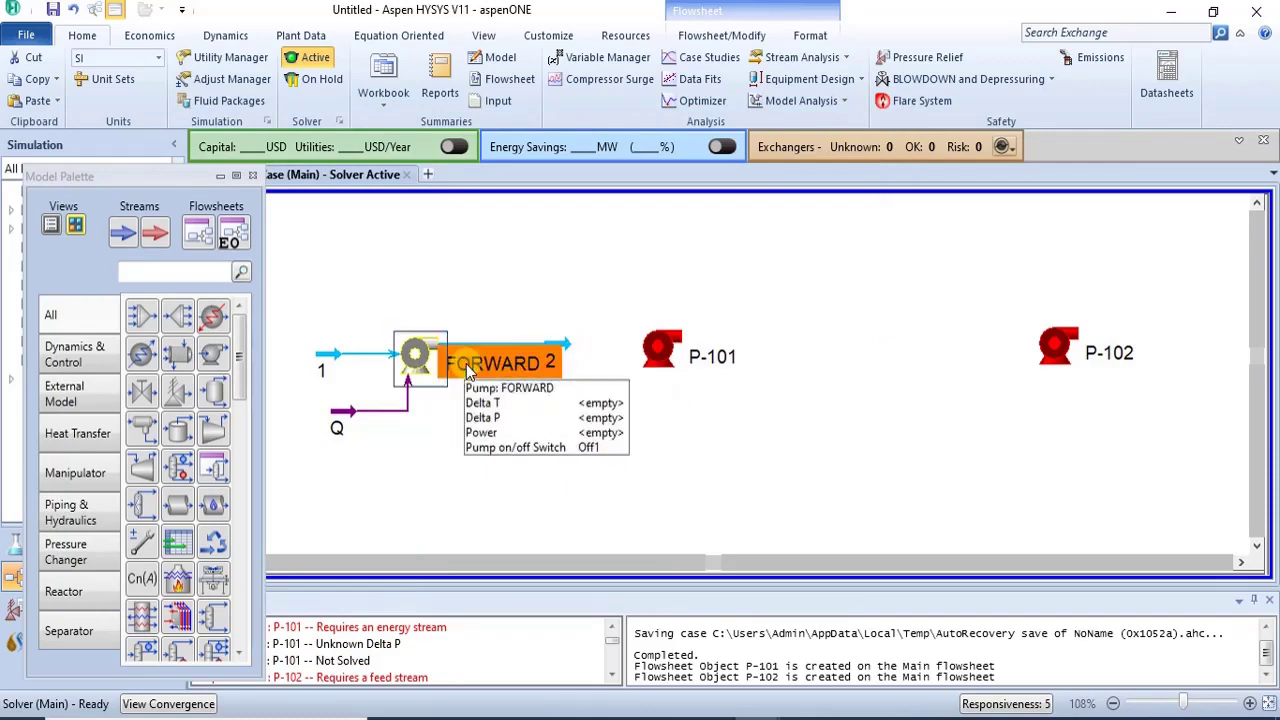
{"action": "right_click", "coordinate": [466, 364]}
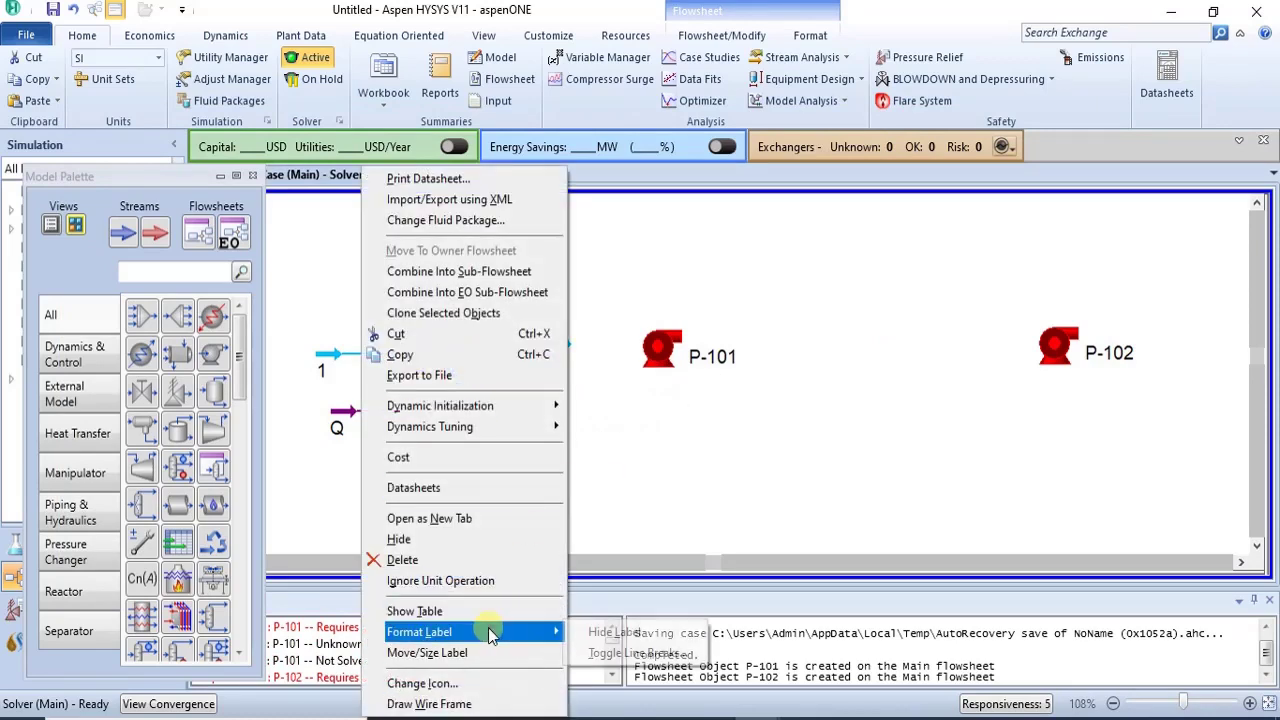
{"action": "mouse_move", "coordinate": [463, 635]}
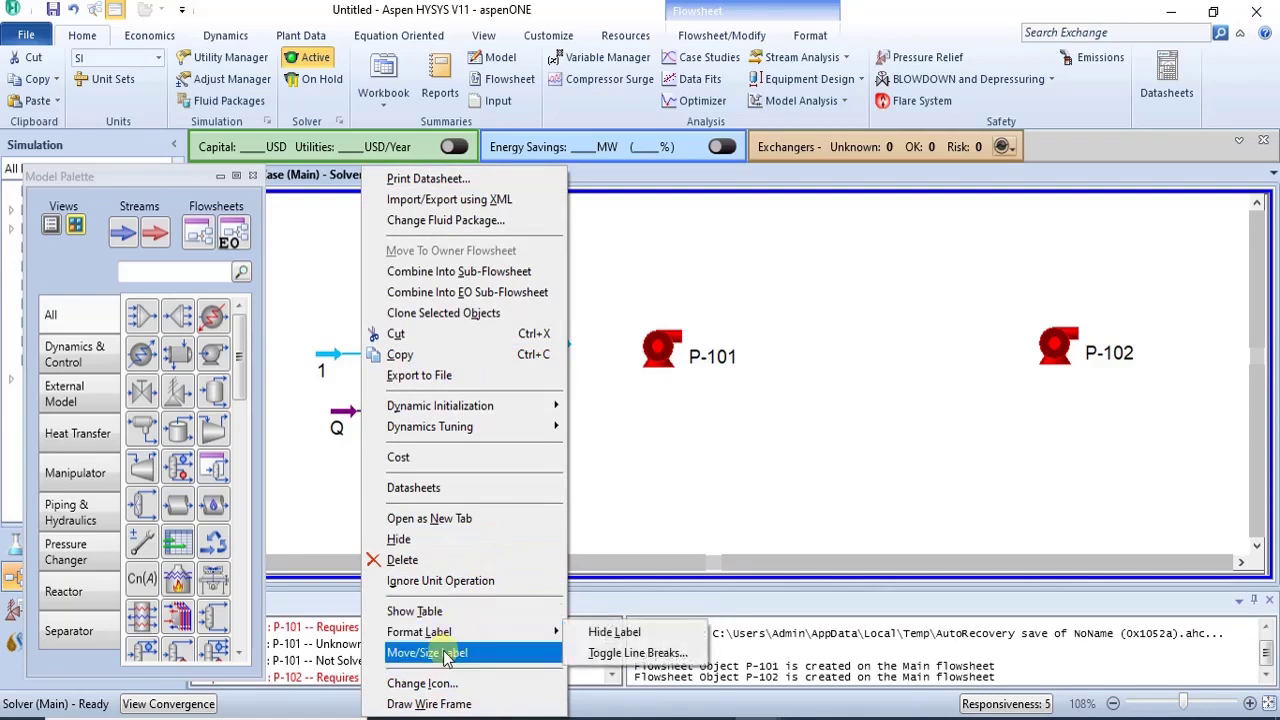
{"action": "left_click", "coordinate": [427, 652]}
{"action": "left_click_drag", "start_coordinate": [502, 375], "coordinate": [414, 318]}
{"action": "left_click", "coordinate": [474, 366]}
{"action": "left_click_drag", "start_coordinate": [570, 358], "coordinate": [483, 404]}
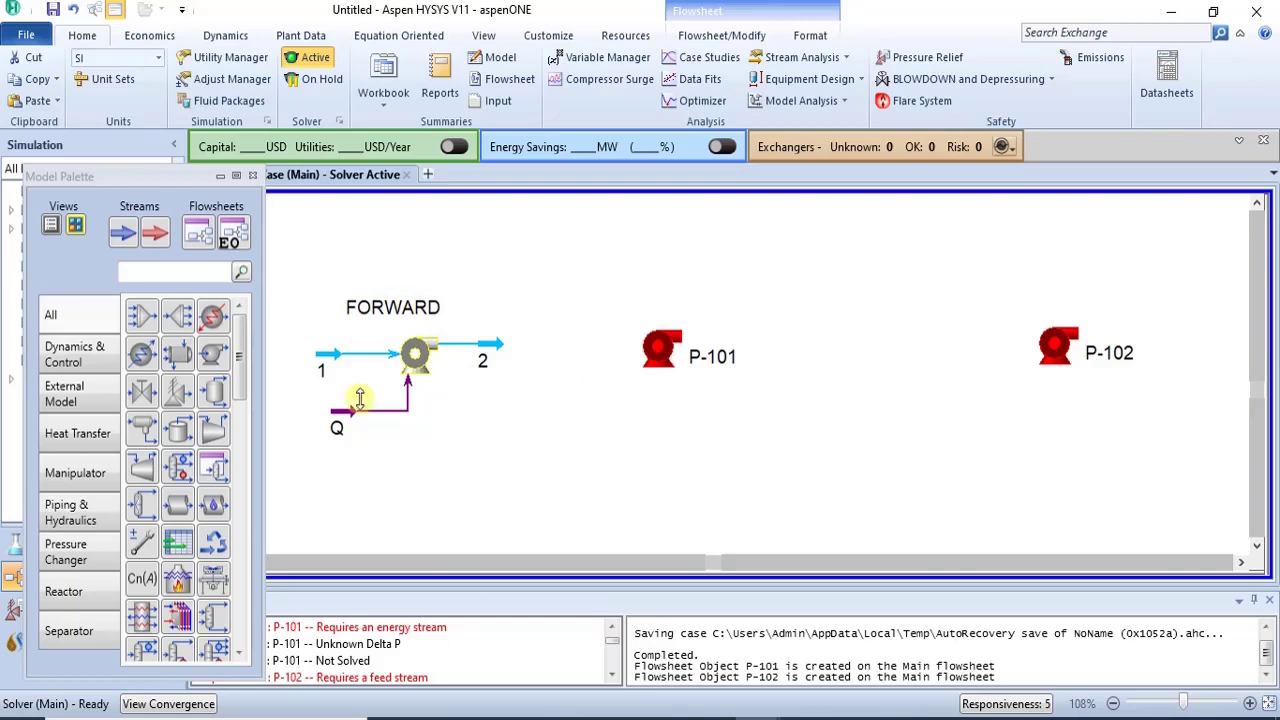
Set the temperature of inlet stream 1 to 25 °C.
{"action": "double_click", "coordinate": [330, 362]}
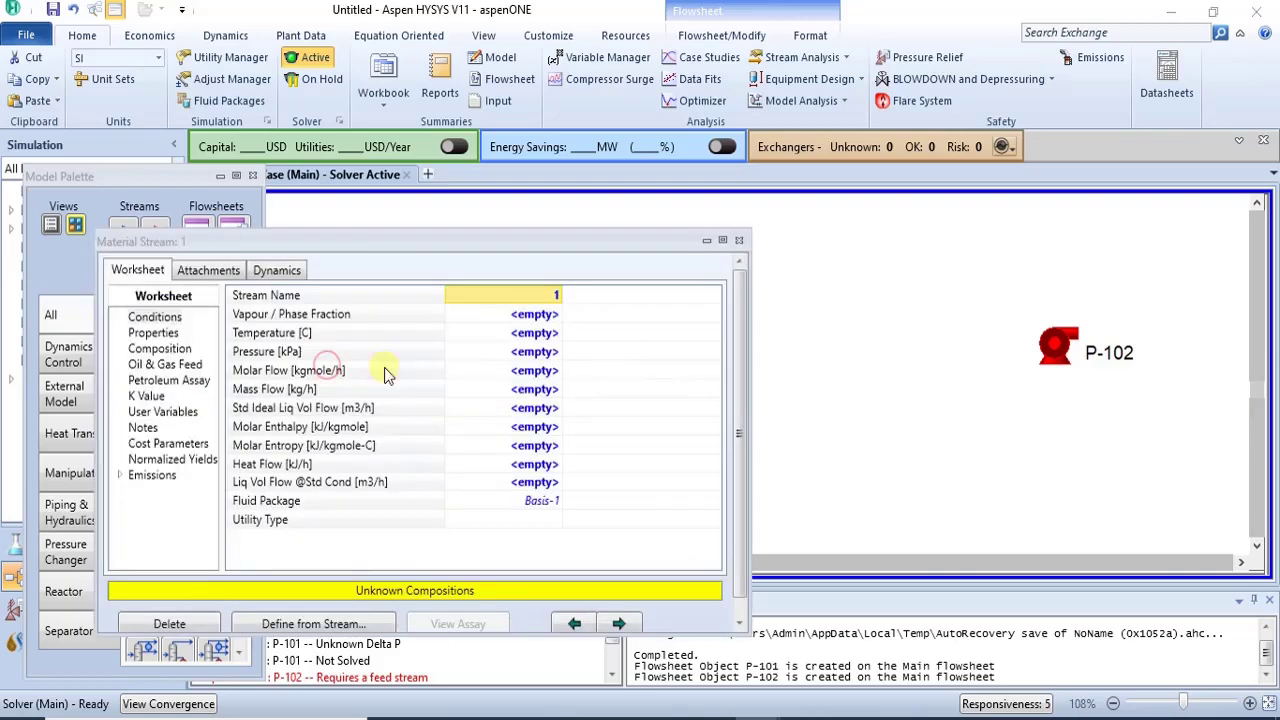
{"action": "left_click_drag", "start_coordinate": [486, 236], "coordinate": [496, 91]}
{"action": "left_click", "coordinate": [540, 200]}
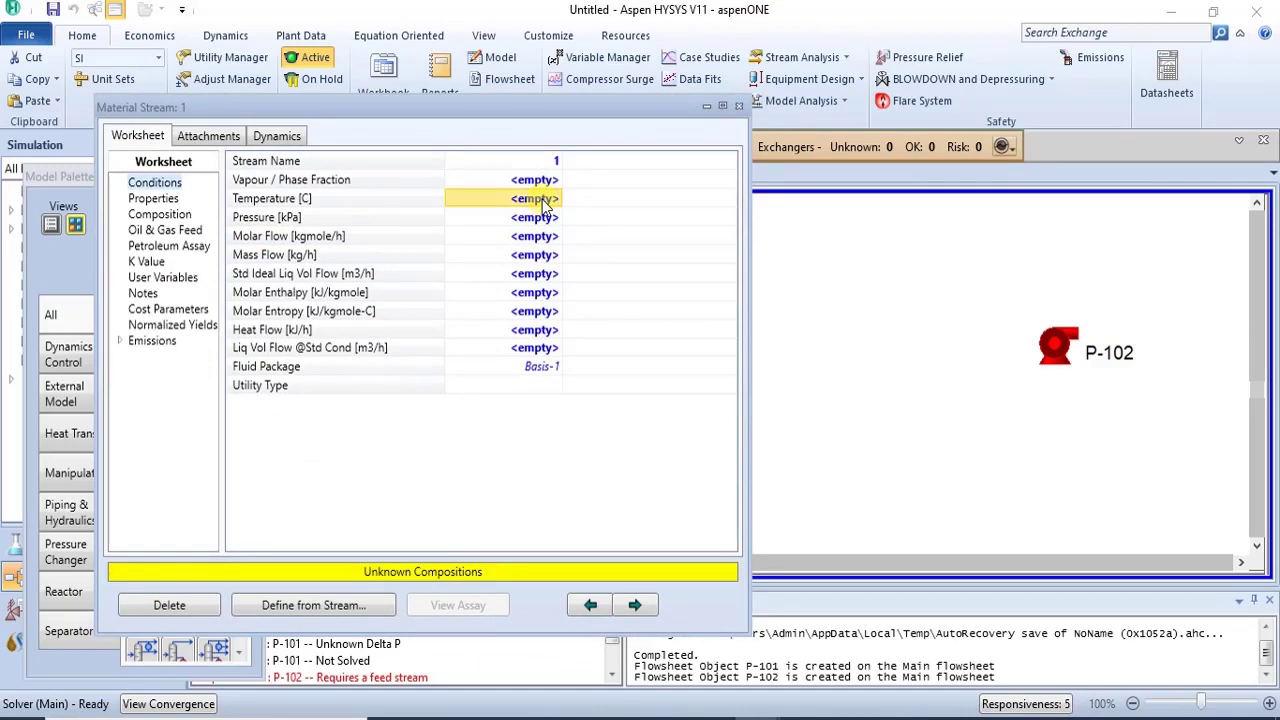
{"action": "type", "text": "25"}
{"action": "key", "text": "Return"}
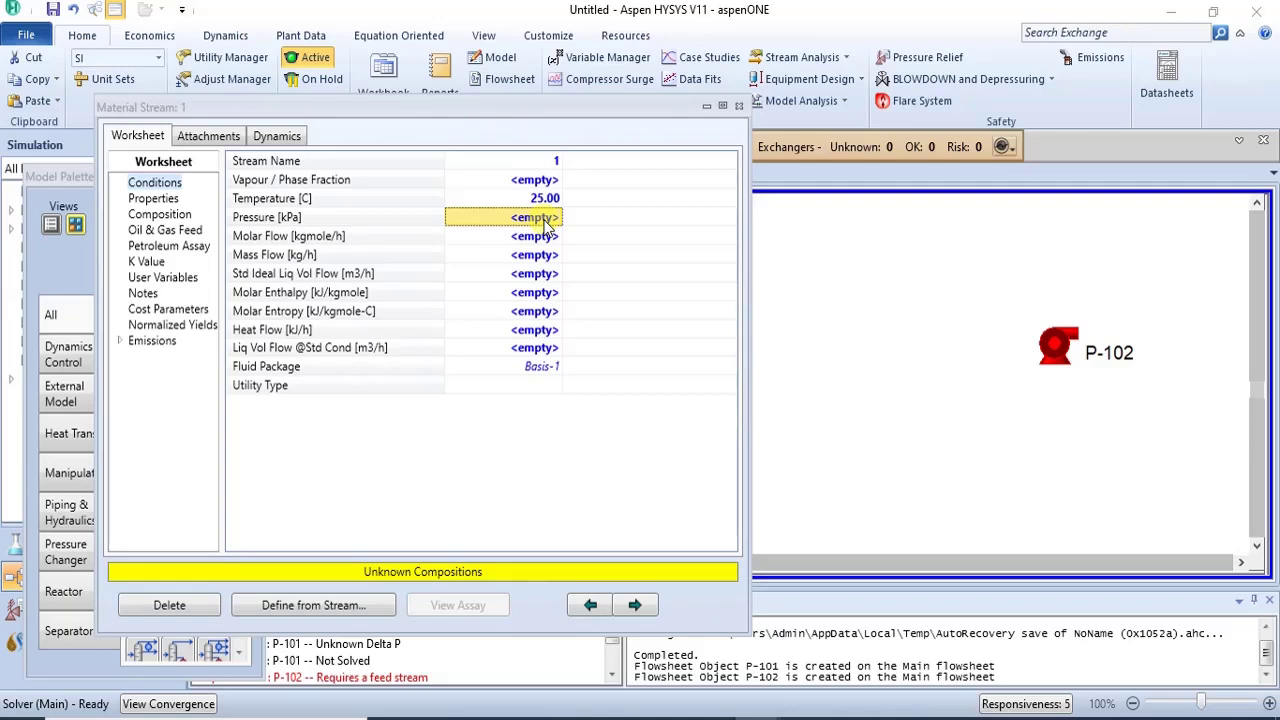
Set the pressure of inlet stream 1 to 1 atm and its molar flow to 100 kgmole/h.
{"action": "type", "text": "1"}
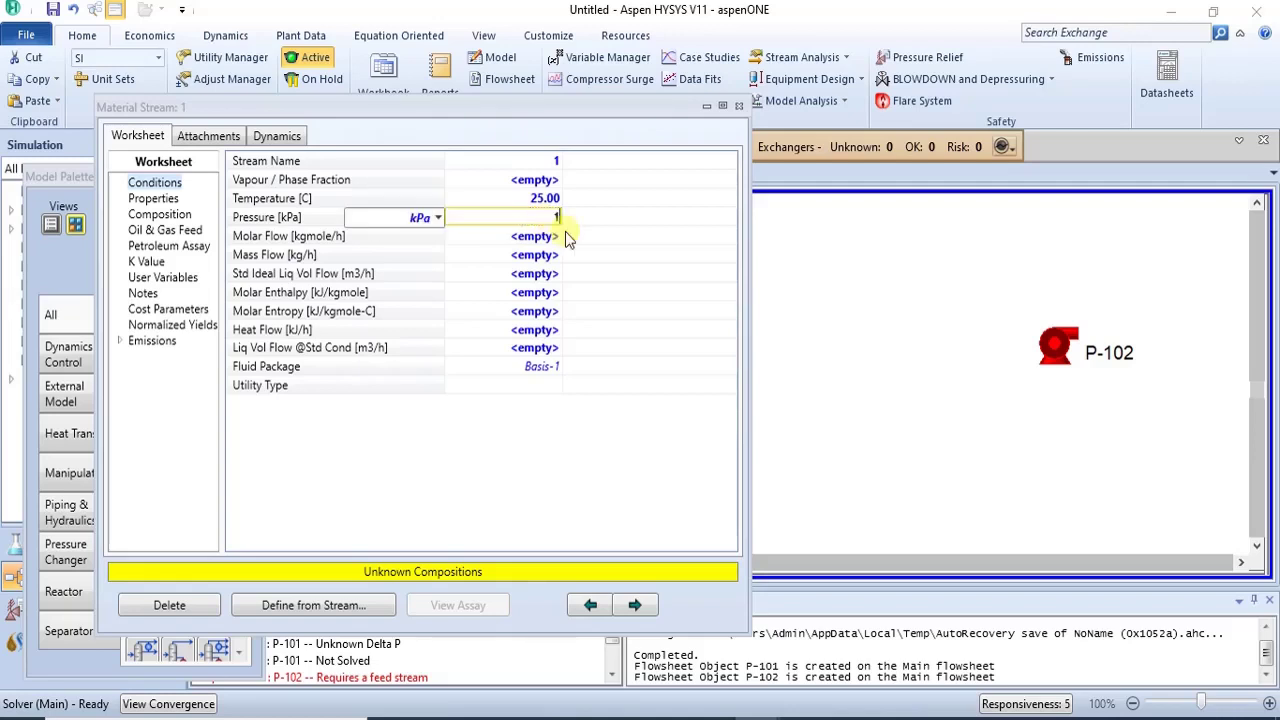
{"action": "left_click", "coordinate": [439, 218]}
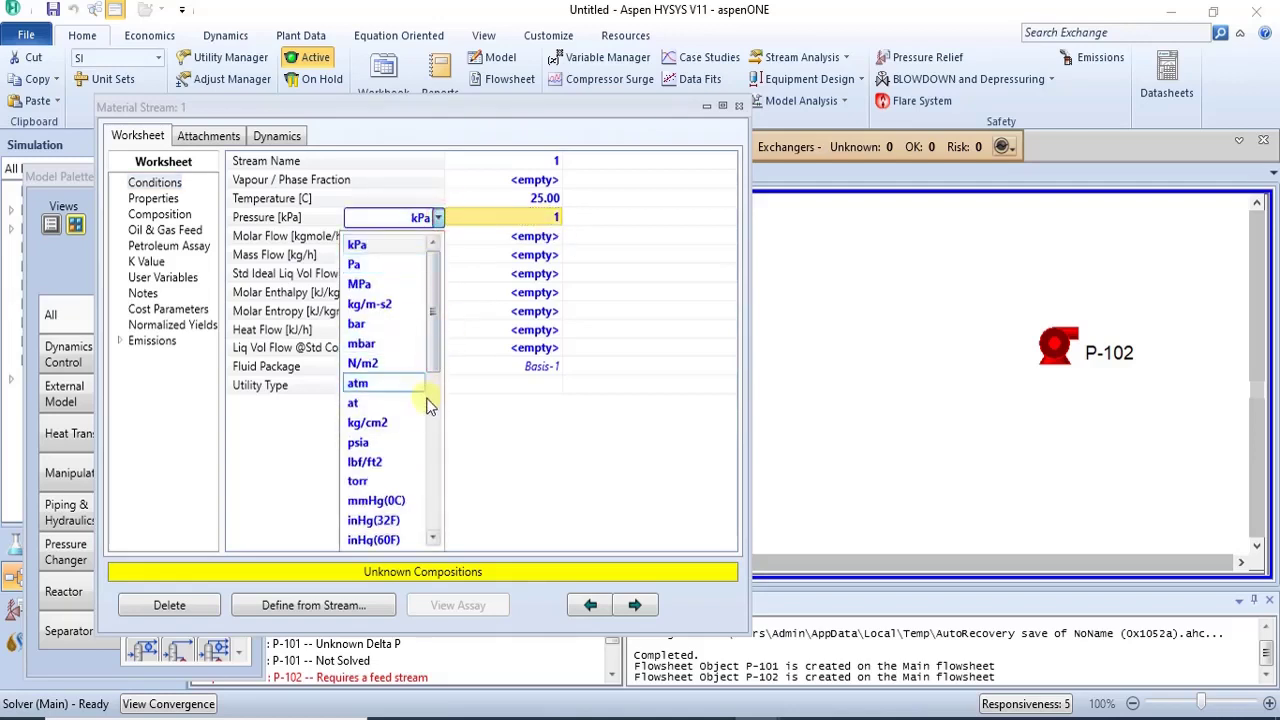
{"action": "left_click", "coordinate": [398, 385]}
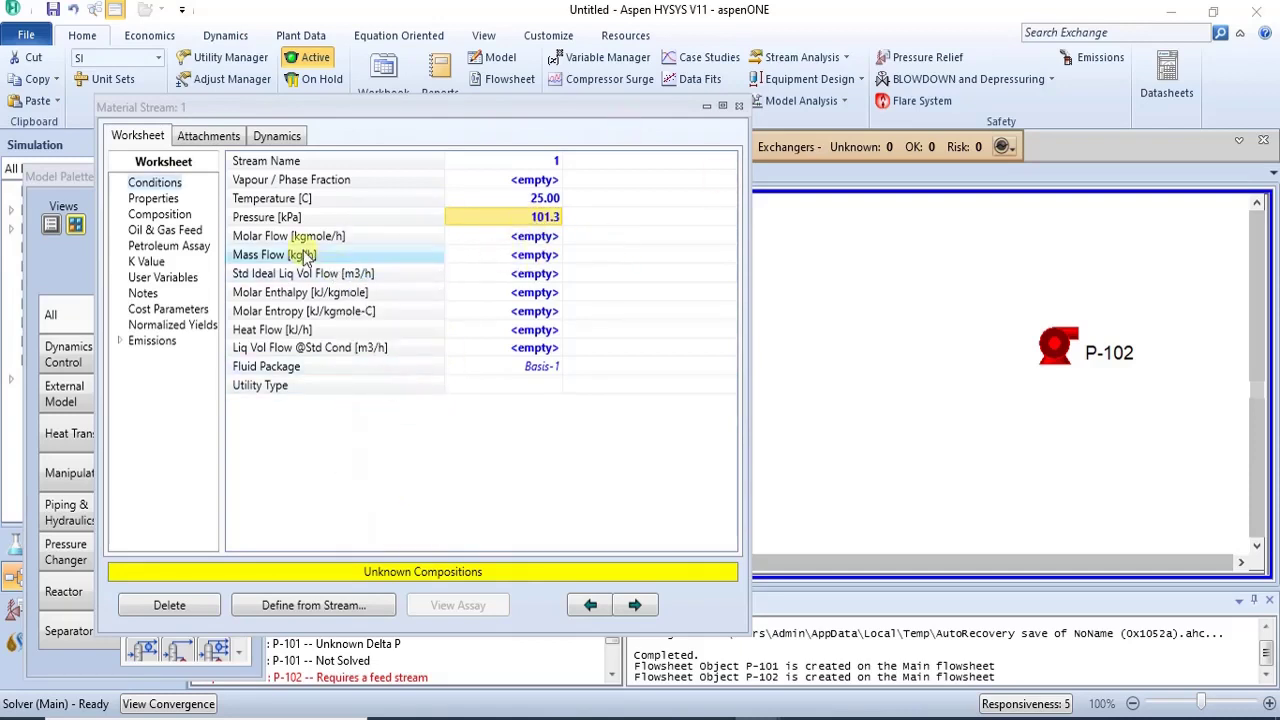
{"action": "left_click", "coordinate": [536, 238]}
{"action": "type", "text": "1"}
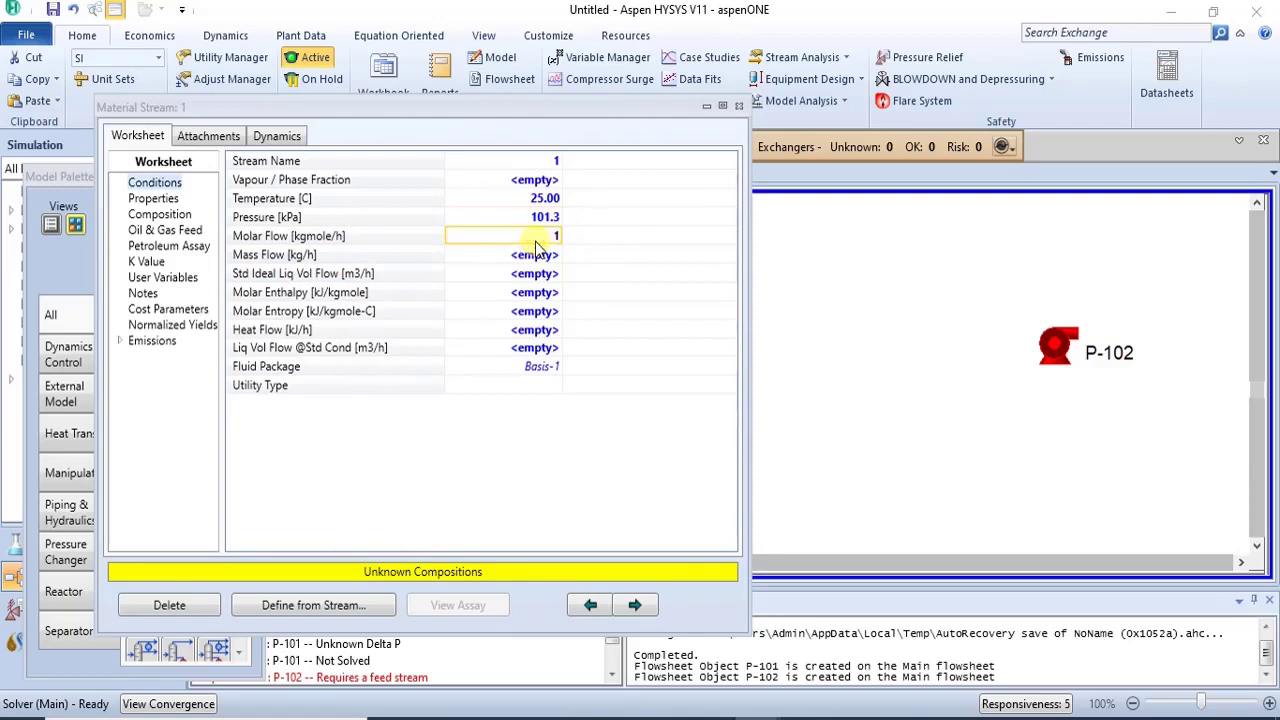
{"action": "type", "text": "00"}
{"action": "key", "text": "Return"}
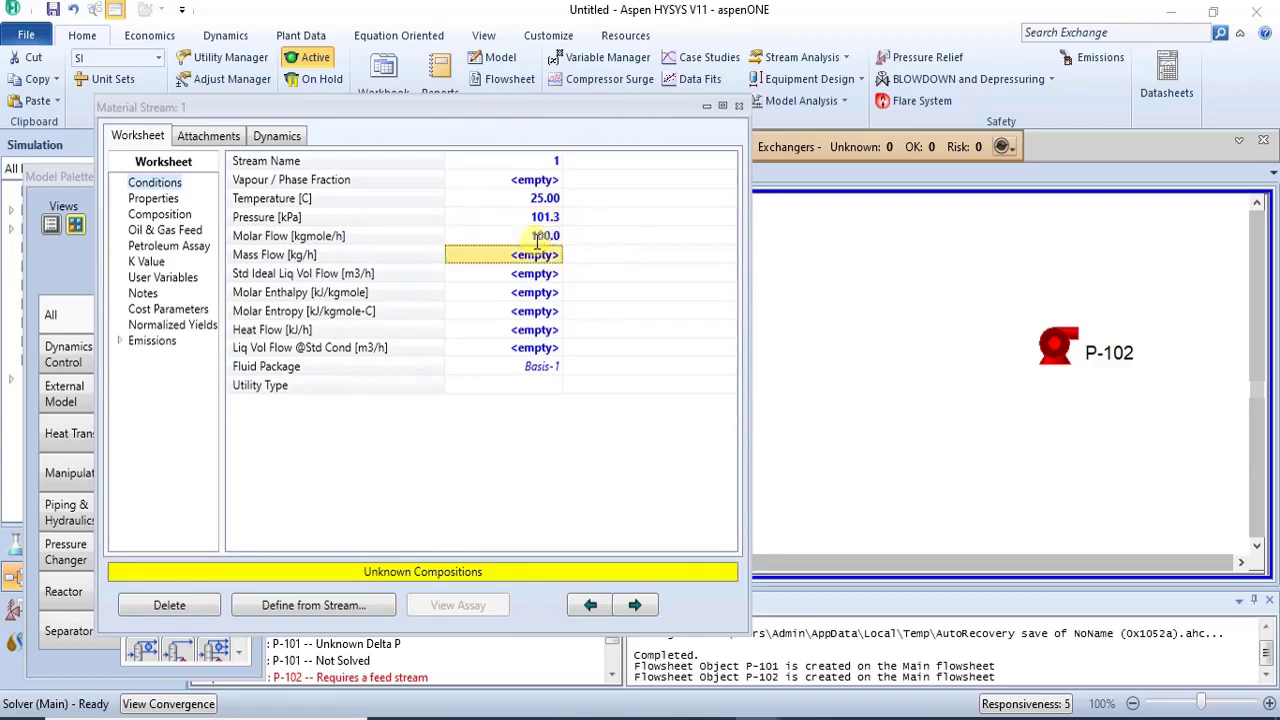
Define the composition of stream 1 as pure water with an H2O mole fraction of 1, and close the stream.
{"action": "left_click", "coordinate": [157, 216]}
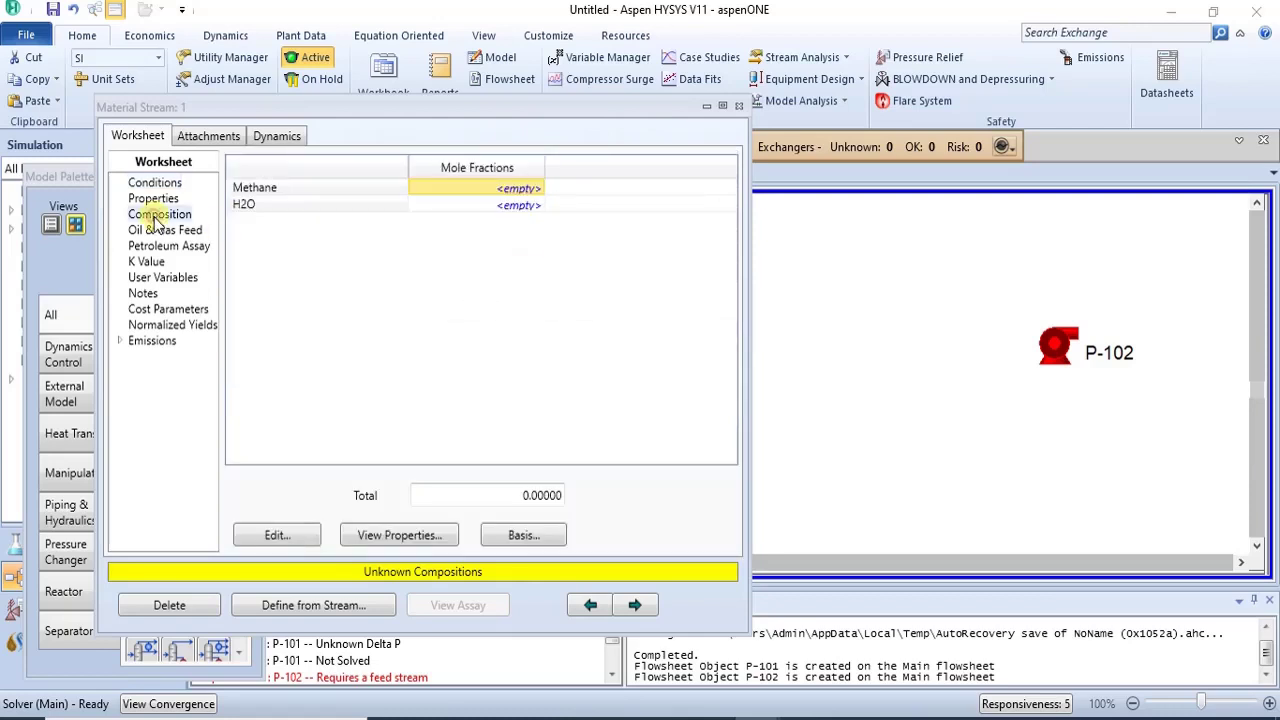
{"action": "left_click", "coordinate": [524, 210]}
{"action": "type", "text": "1"}
{"action": "key", "text": "Return"}
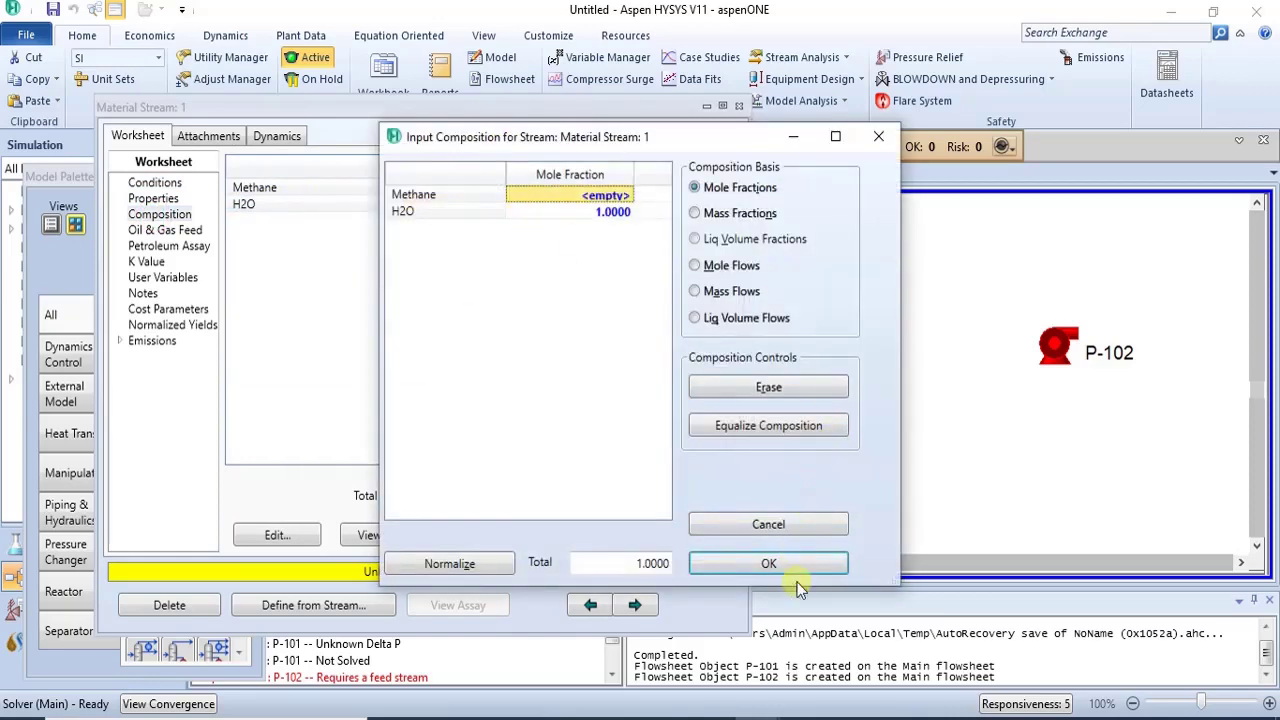
{"action": "left_click", "coordinate": [780, 563]}
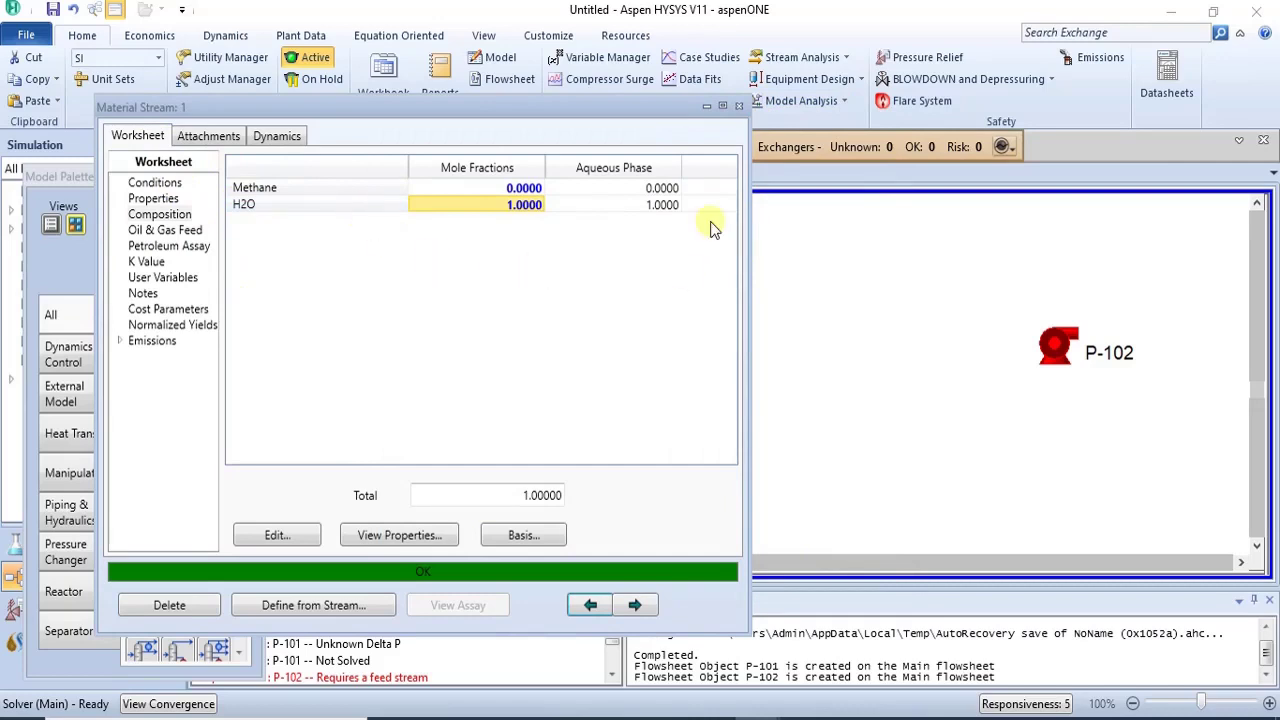
{"action": "left_click", "coordinate": [737, 110]}
Open the FORWARD pump's specification window and show its design parameters.
{"action": "mouse_move", "coordinate": [407, 323]}
{"action": "double_click", "coordinate": [414, 350]}
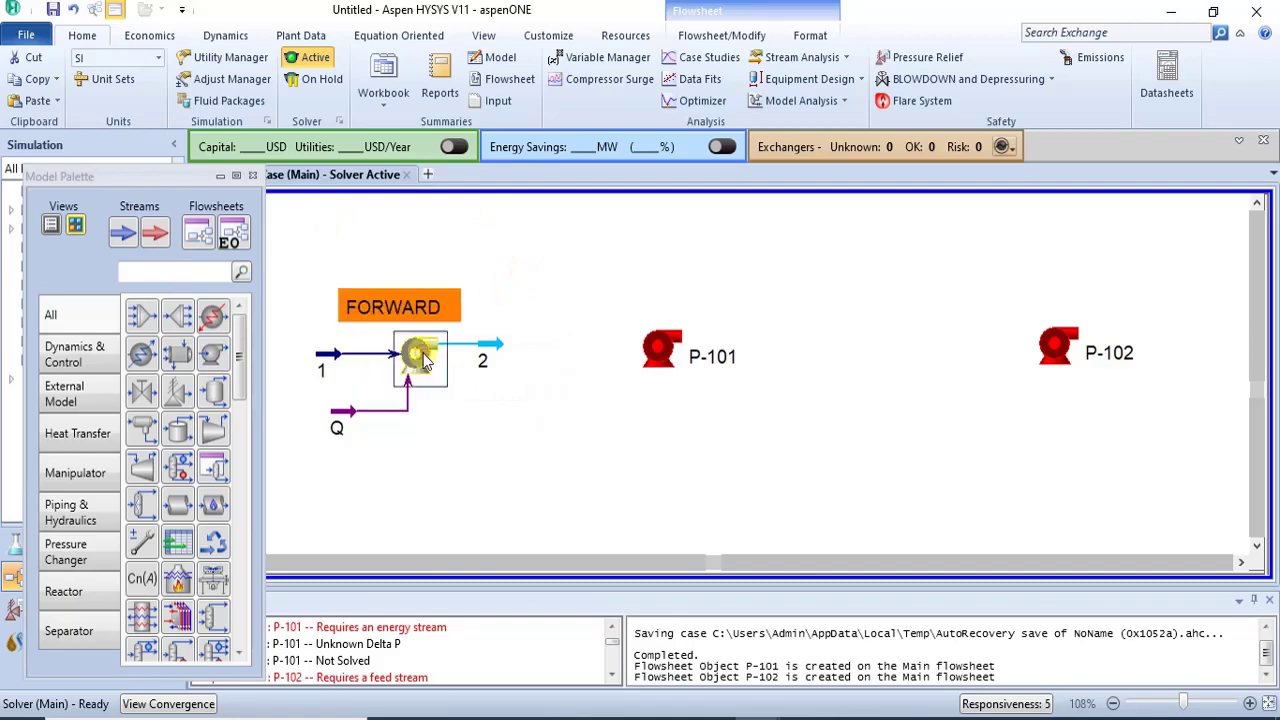
{"action": "left_click_drag", "start_coordinate": [463, 262], "coordinate": [506, 120]}
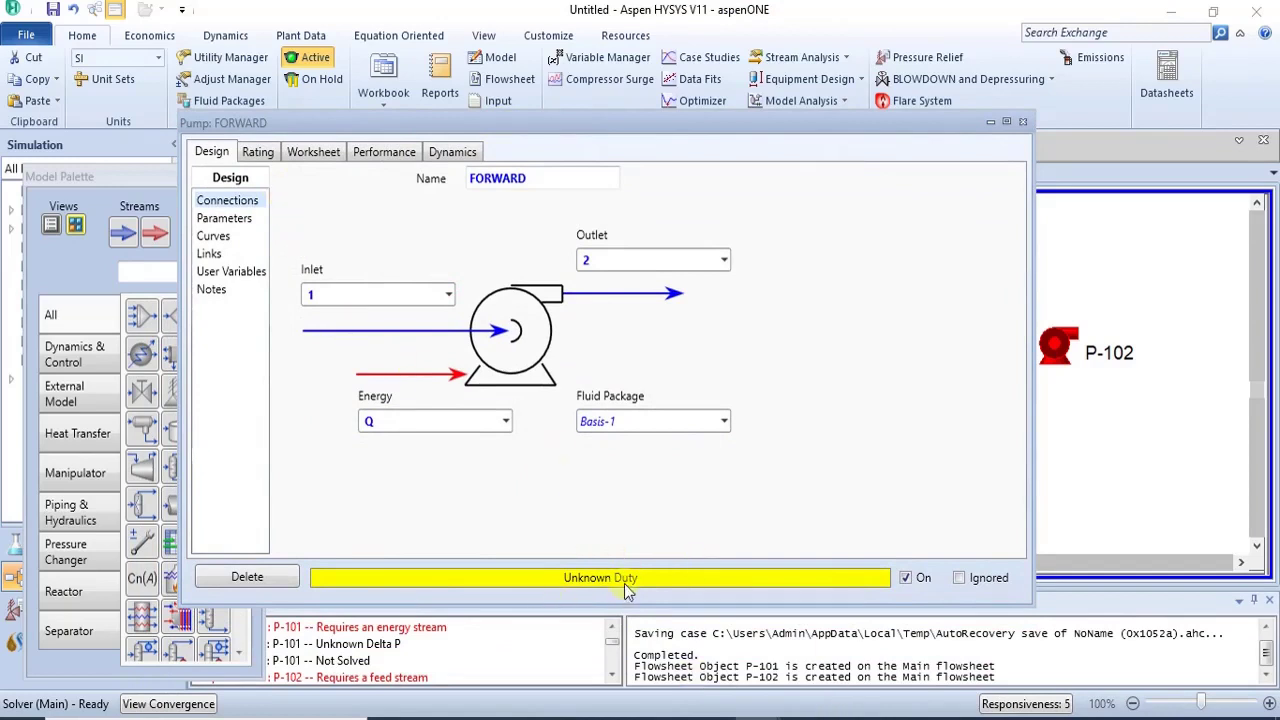
{"action": "left_click", "coordinate": [226, 219]}
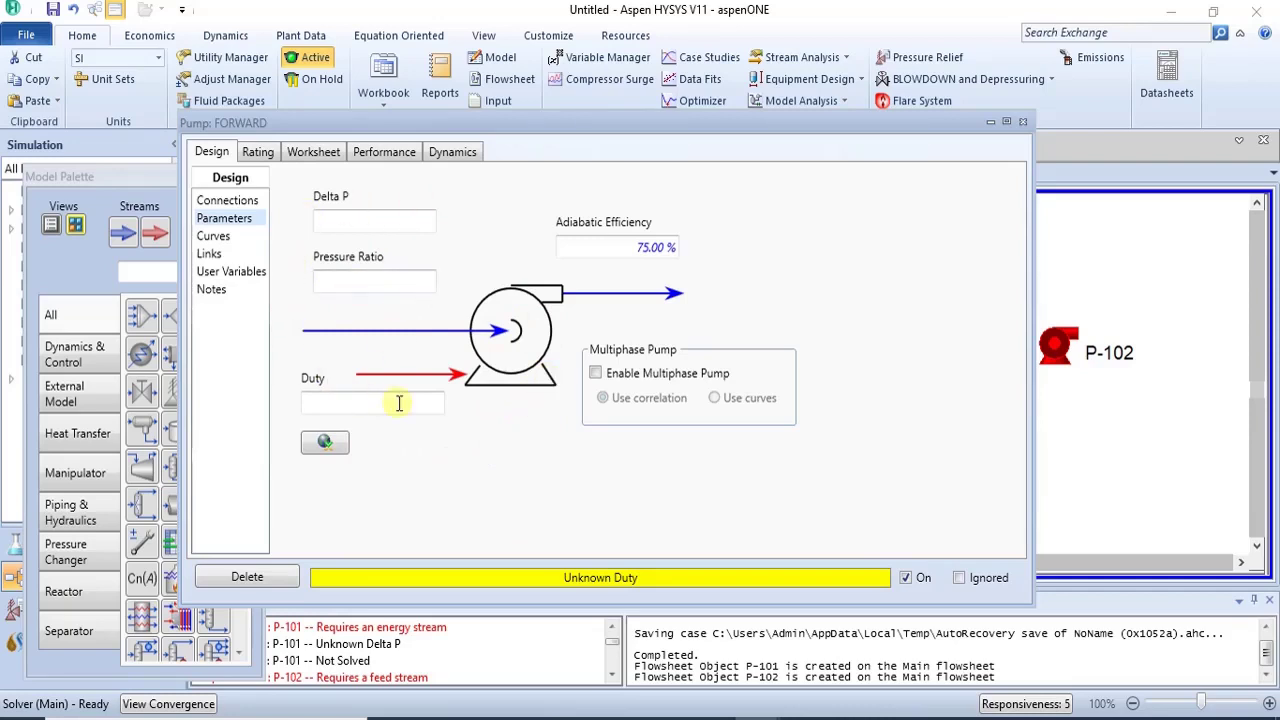
Set the pressure of the FORWARD pump's outlet stream 2 to 2000 kPa.
{"action": "left_click", "coordinate": [315, 153]}
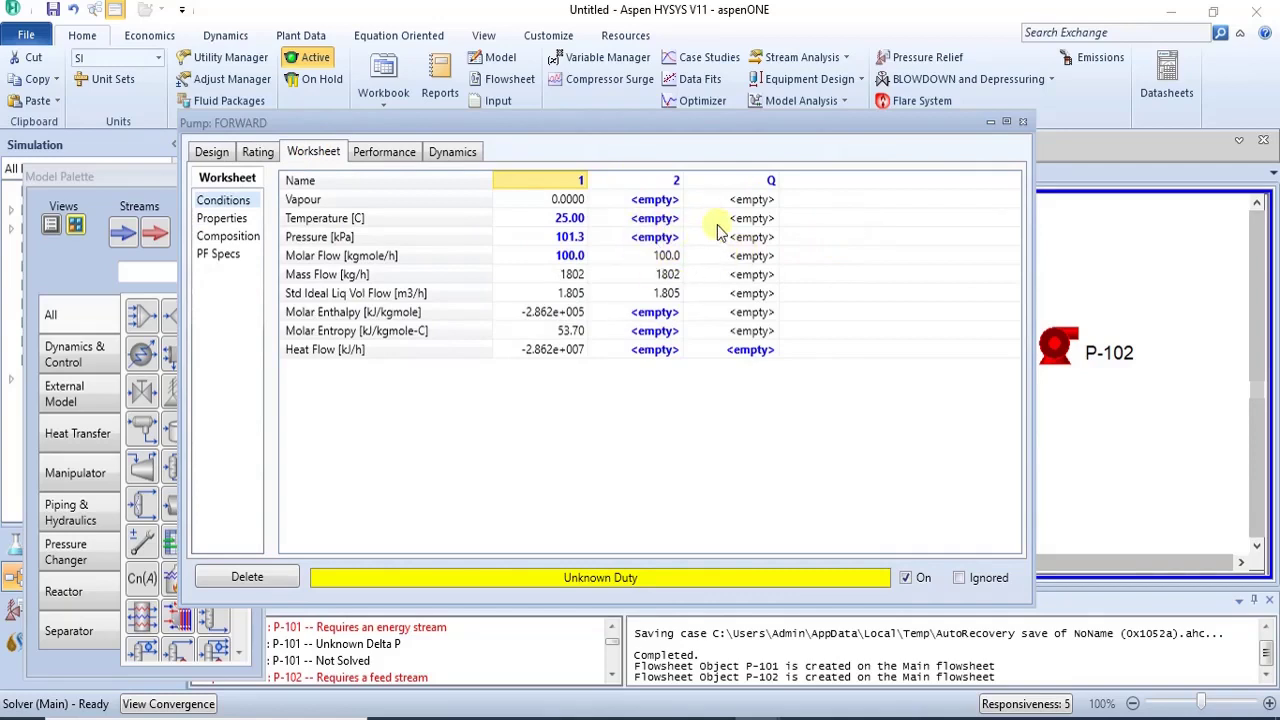
{"action": "left_click", "coordinate": [651, 236]}
{"action": "type", "text": "20"}
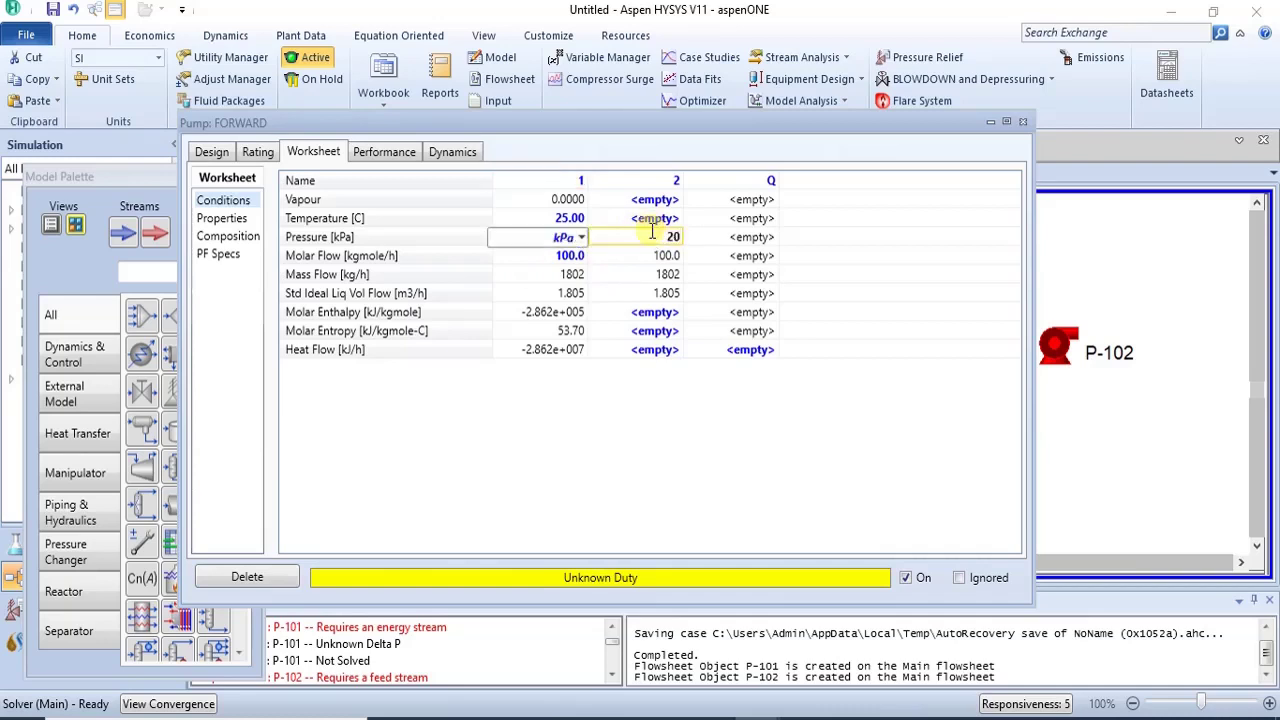
{"action": "type", "text": "00"}
{"action": "key", "text": "Return"}
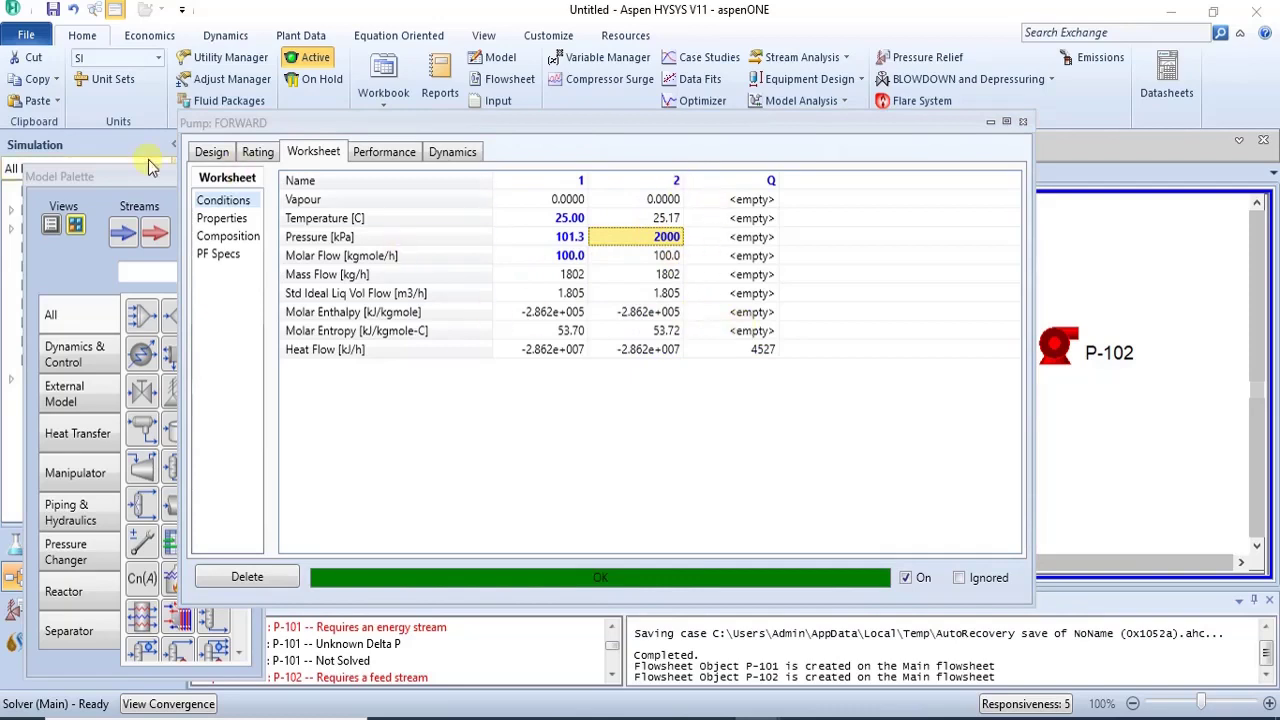
Review the FORWARD pump's Delta P, pressure ratio and duty, and compare them with its performance results.
{"action": "left_click", "coordinate": [212, 154]}
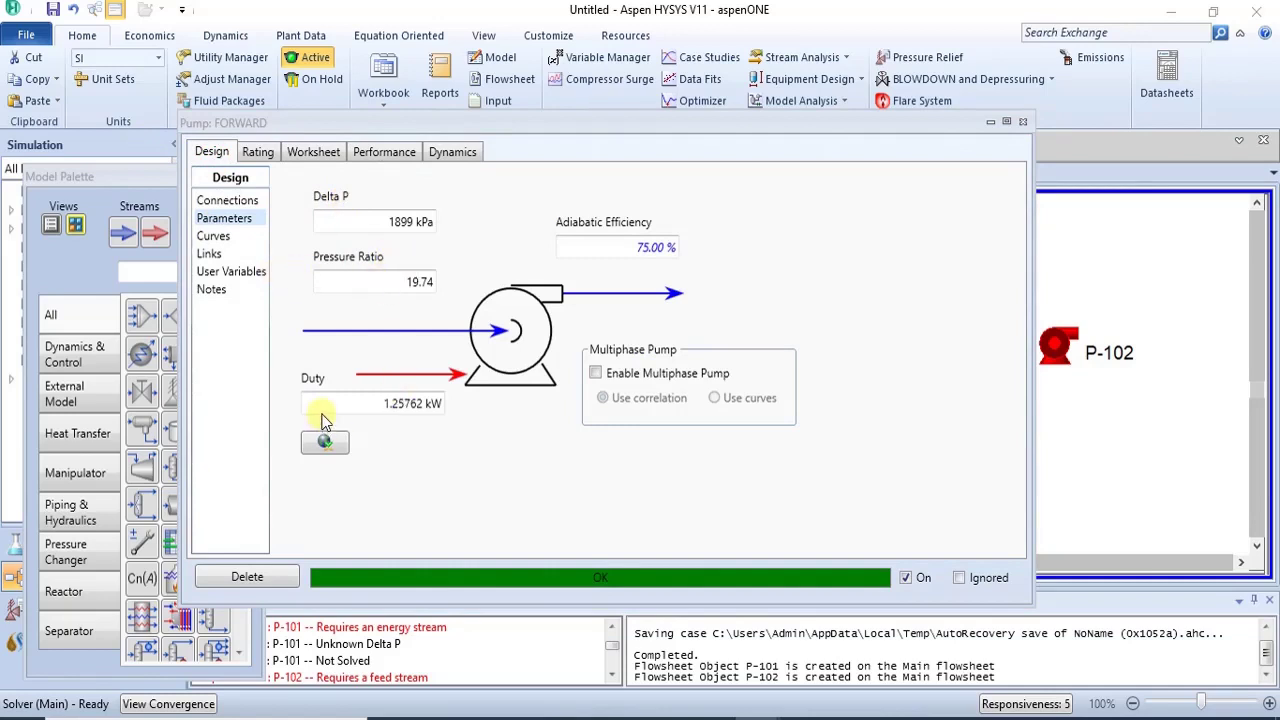
{"action": "left_click", "coordinate": [385, 160]}
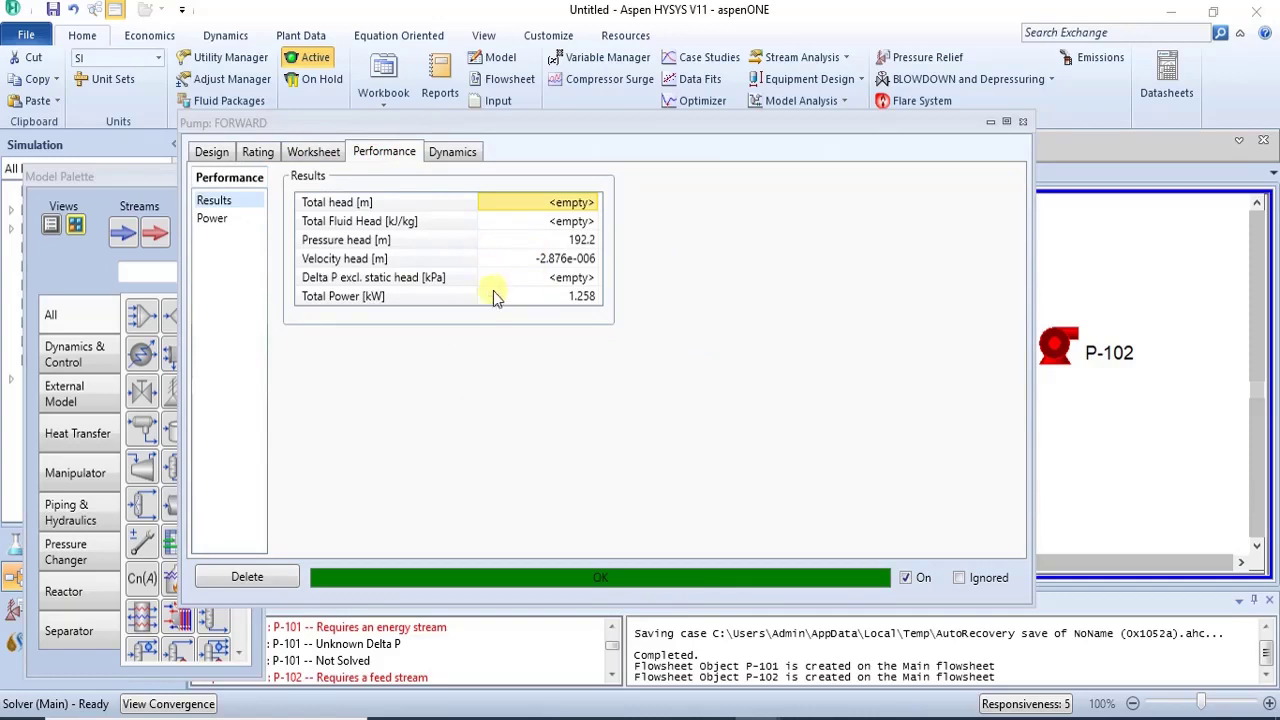
{"action": "mouse_move", "coordinate": [567, 302]}
{"action": "left_click", "coordinate": [201, 157]}
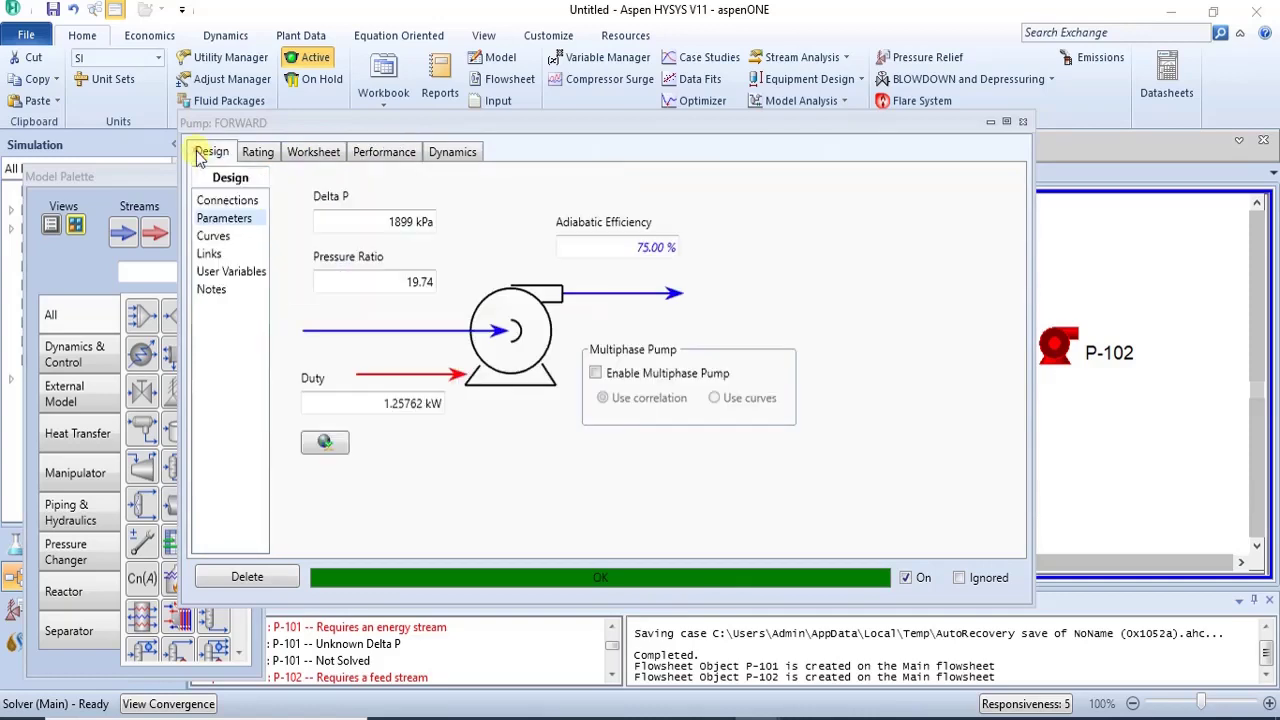
{"action": "mouse_move", "coordinate": [436, 282]}
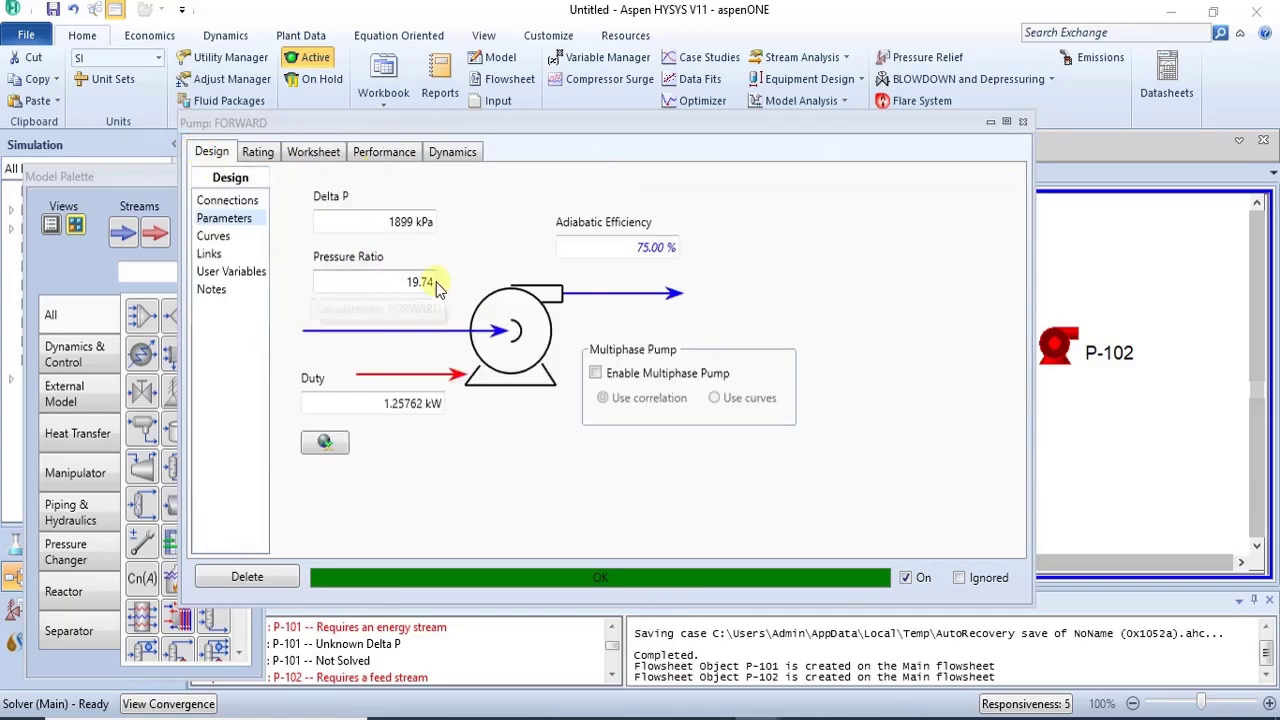
{"action": "left_click", "coordinate": [385, 165]}
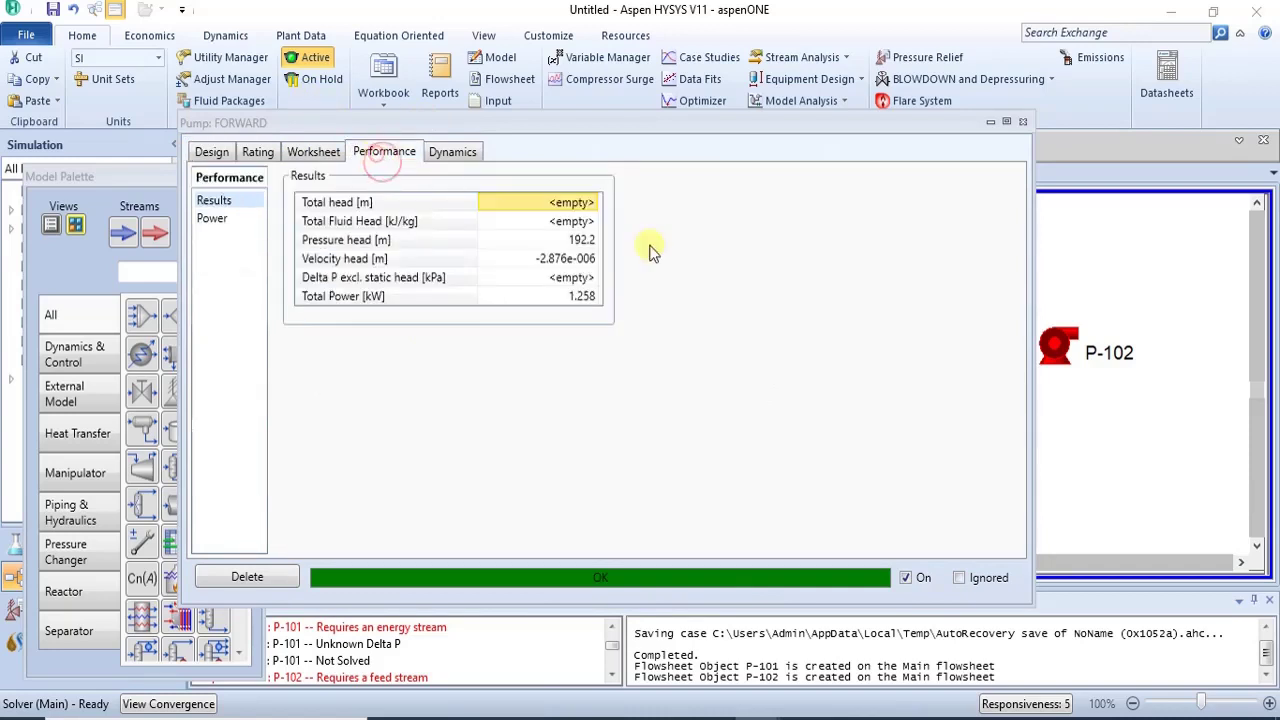
Clear the pressure of outlet stream 2 and specify the FORWARD pump with a Delta P of 50 kPa.
{"action": "left_click", "coordinate": [300, 155]}
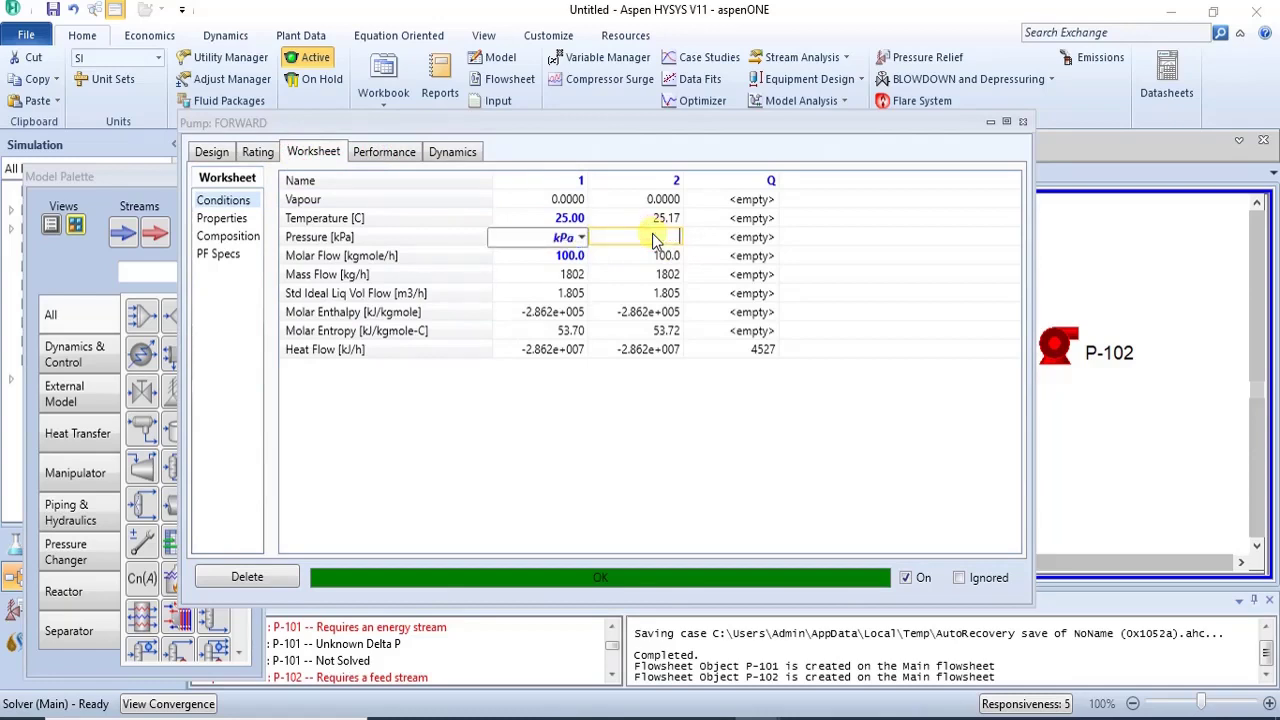
{"action": "key", "text": "Delete"}
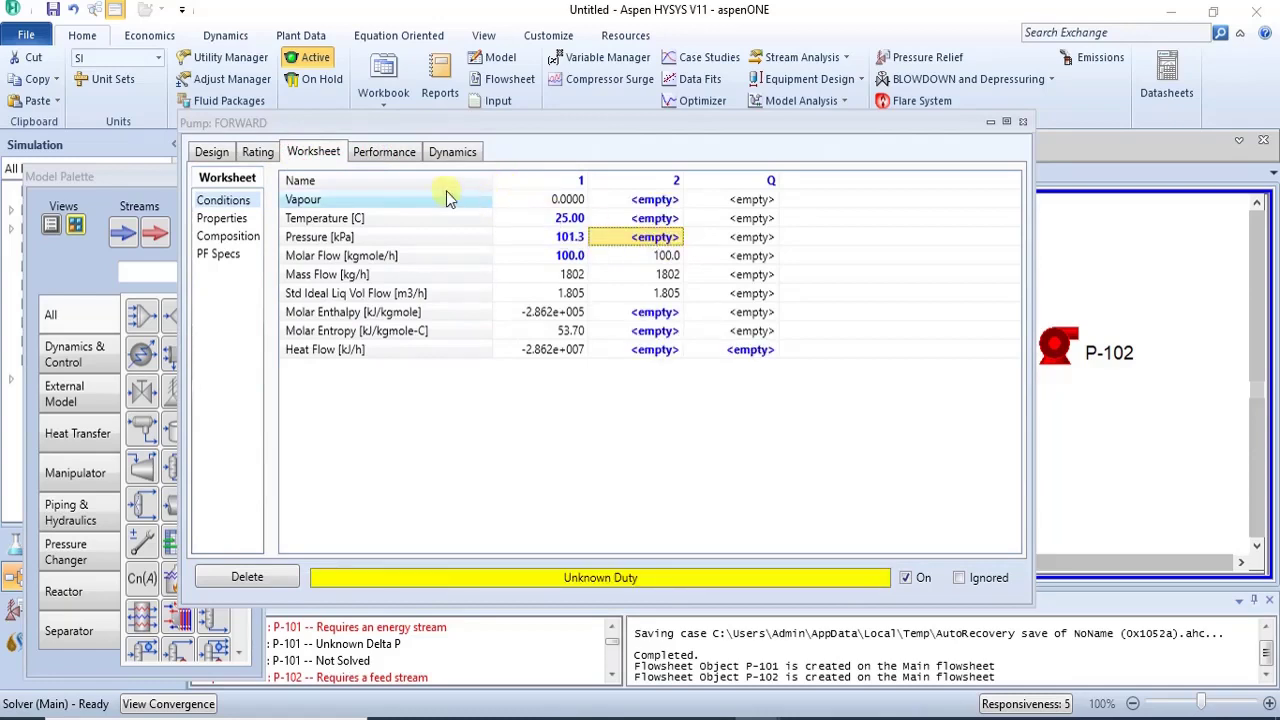
{"action": "left_click", "coordinate": [212, 151]}
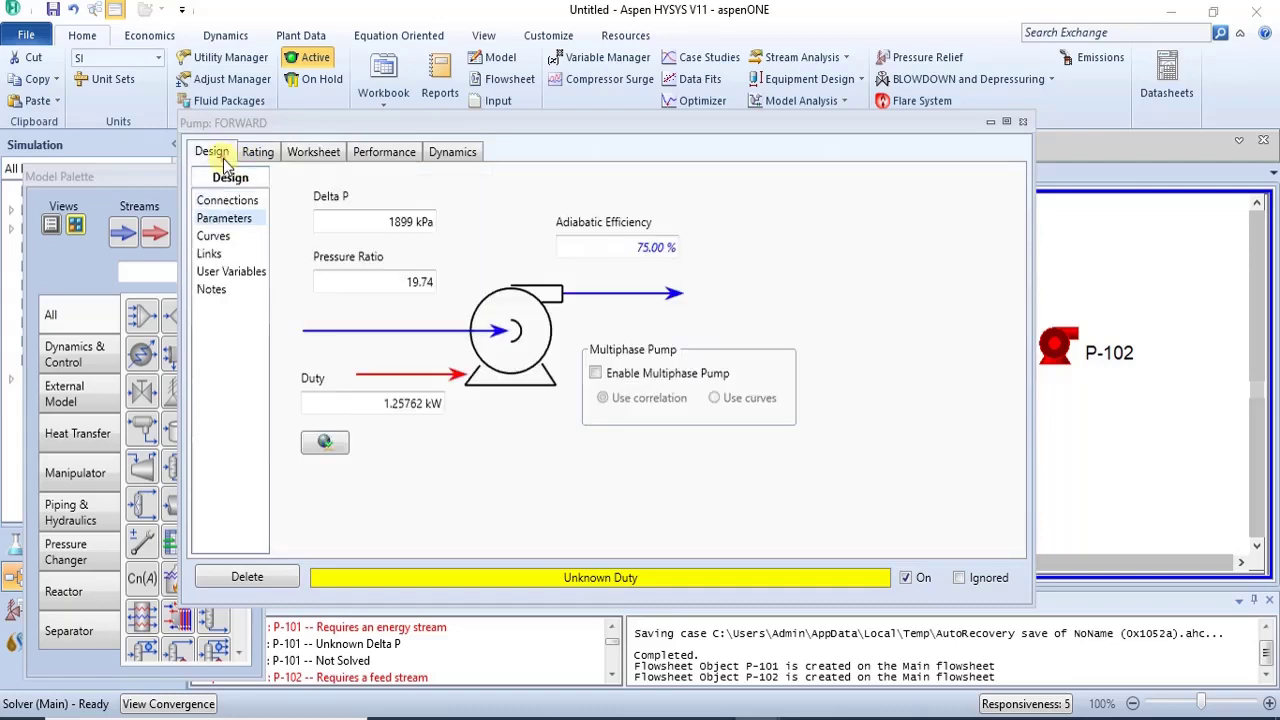
{"action": "left_click", "coordinate": [390, 222]}
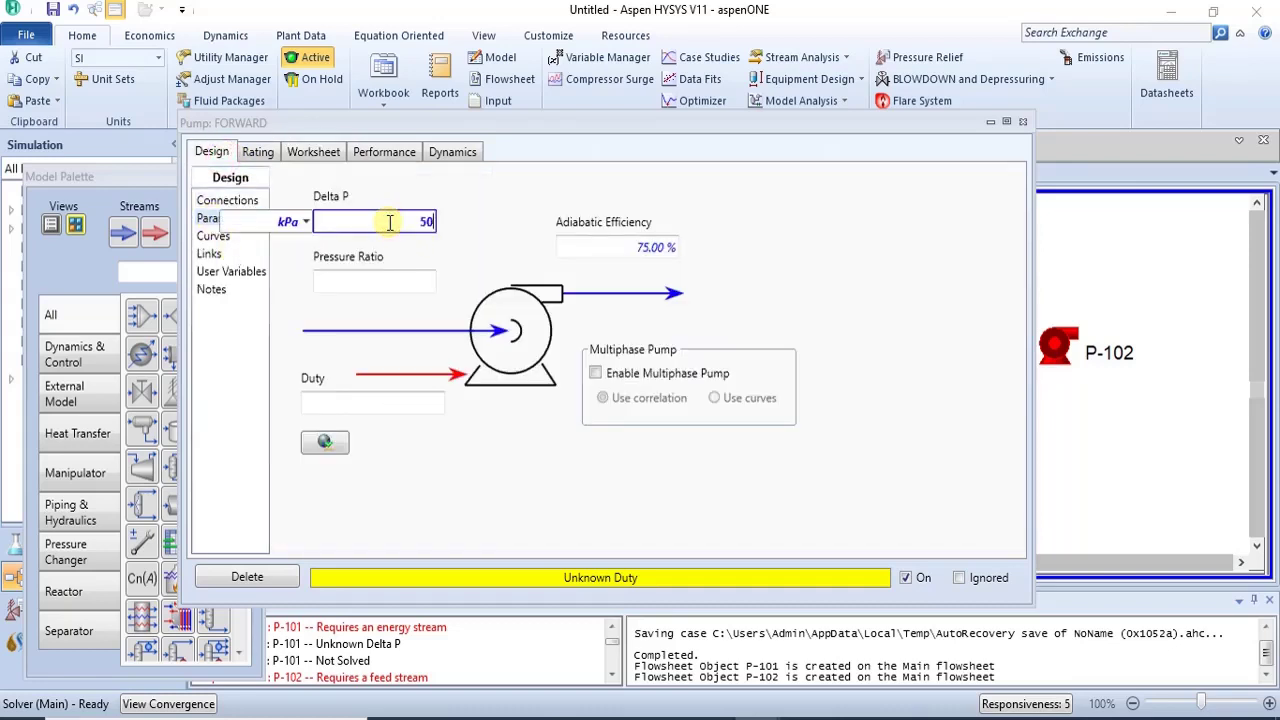
{"action": "key", "text": "Return"}
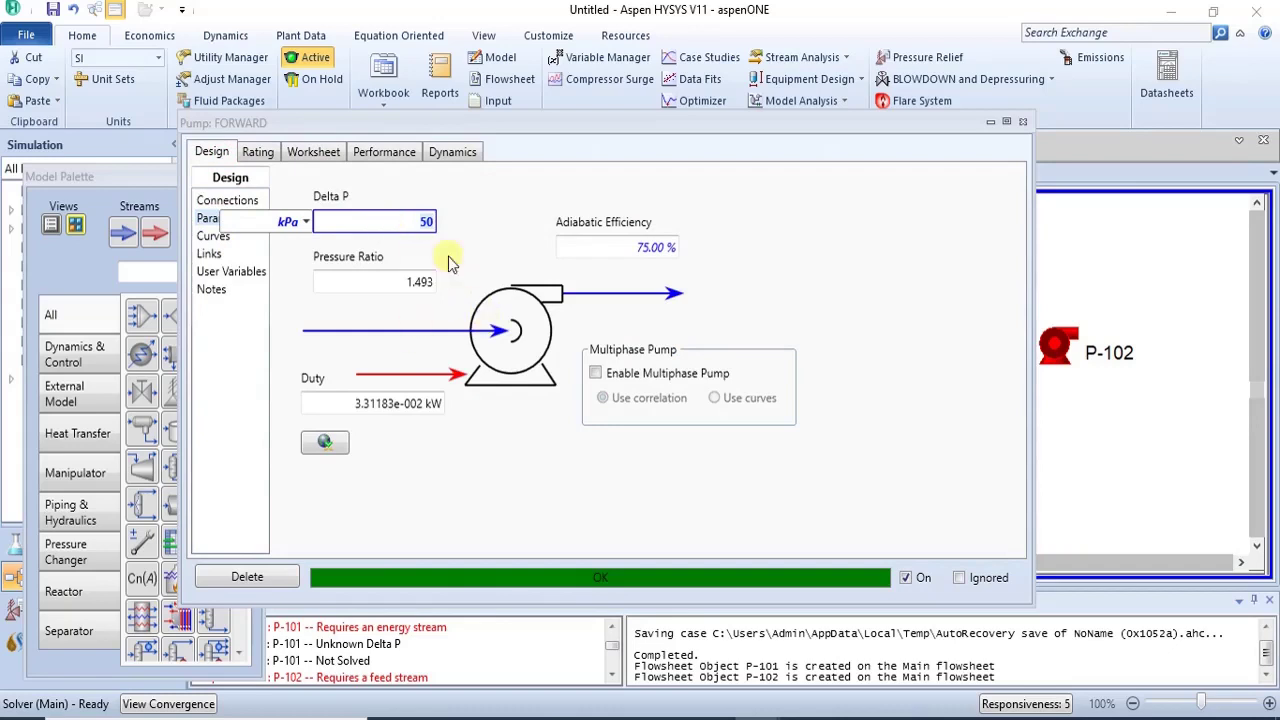
Clear the FORWARD pump's Delta P and specify a pressure ratio of 5 instead.
{"action": "left_click", "coordinate": [408, 223]}
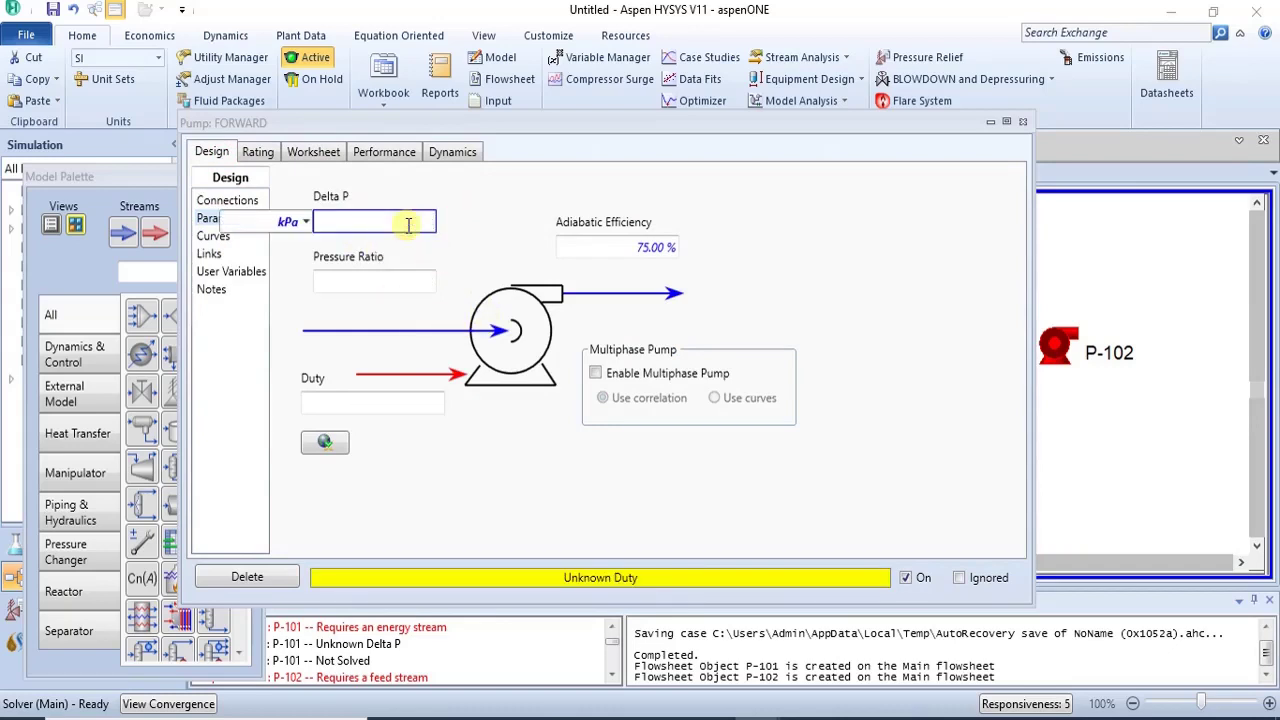
{"action": "left_click", "coordinate": [436, 283]}
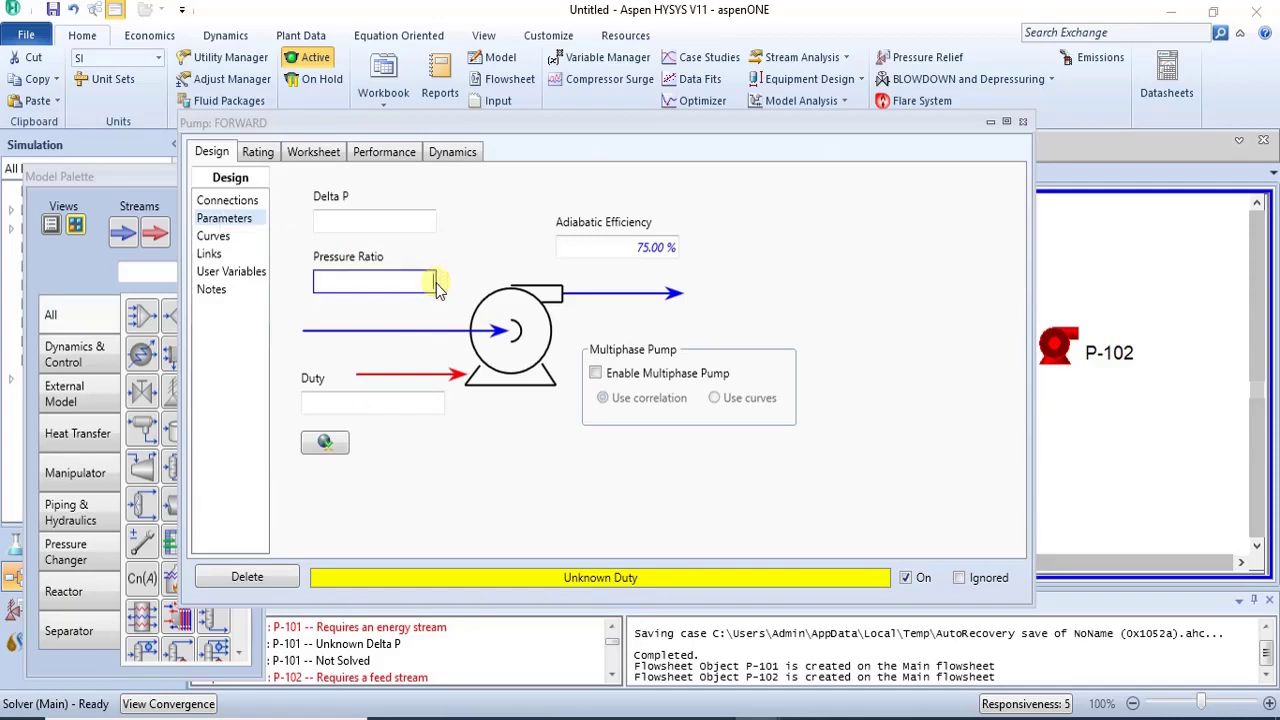
{"action": "type", "text": "5"}
{"action": "key", "text": "Return"}
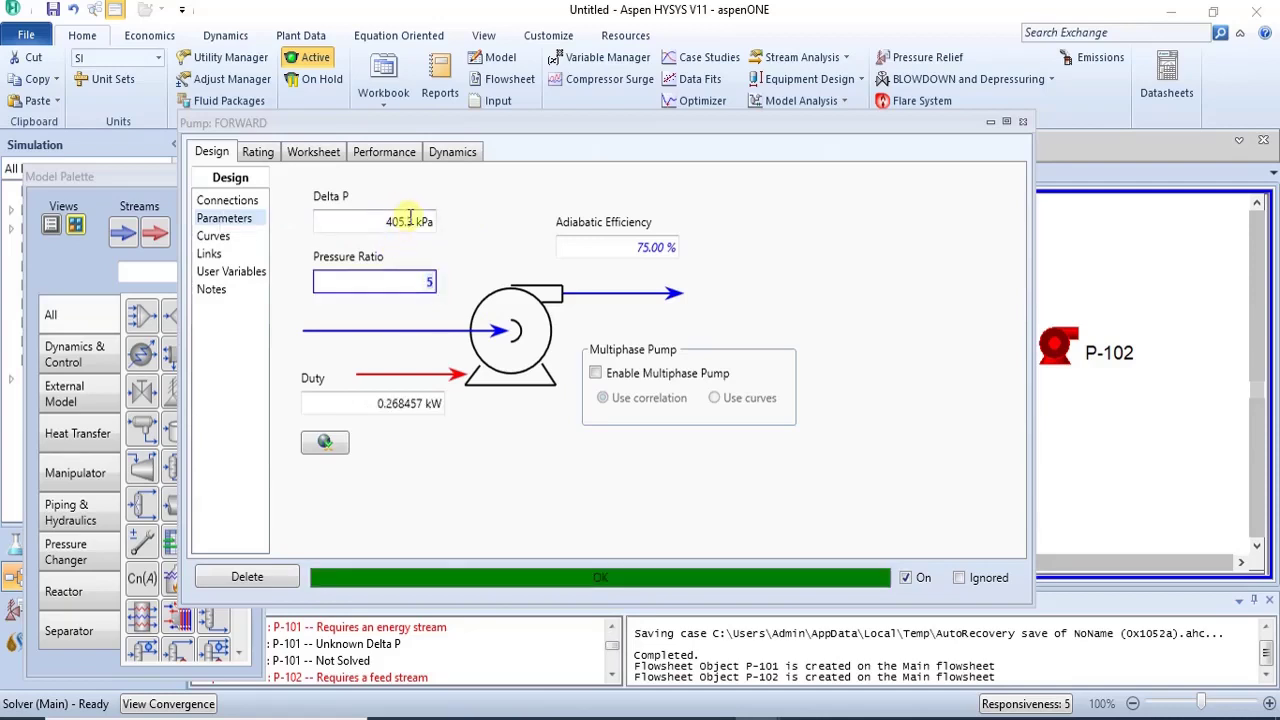
Replace the FORWARD pump's pressure ratio with a duty of 8 kW and open its adiabatic efficiency for editing.
{"action": "left_click", "coordinate": [419, 283]}
{"action": "left_click", "coordinate": [430, 284]}
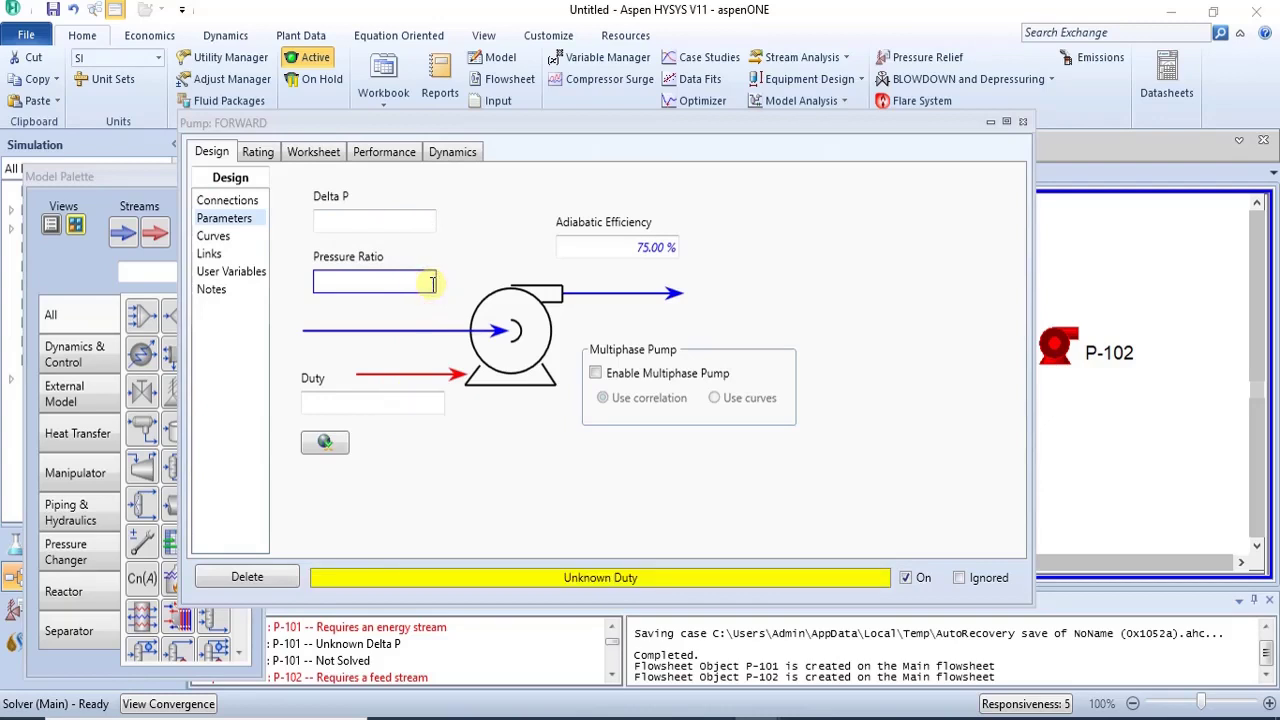
{"action": "left_click", "coordinate": [395, 400]}
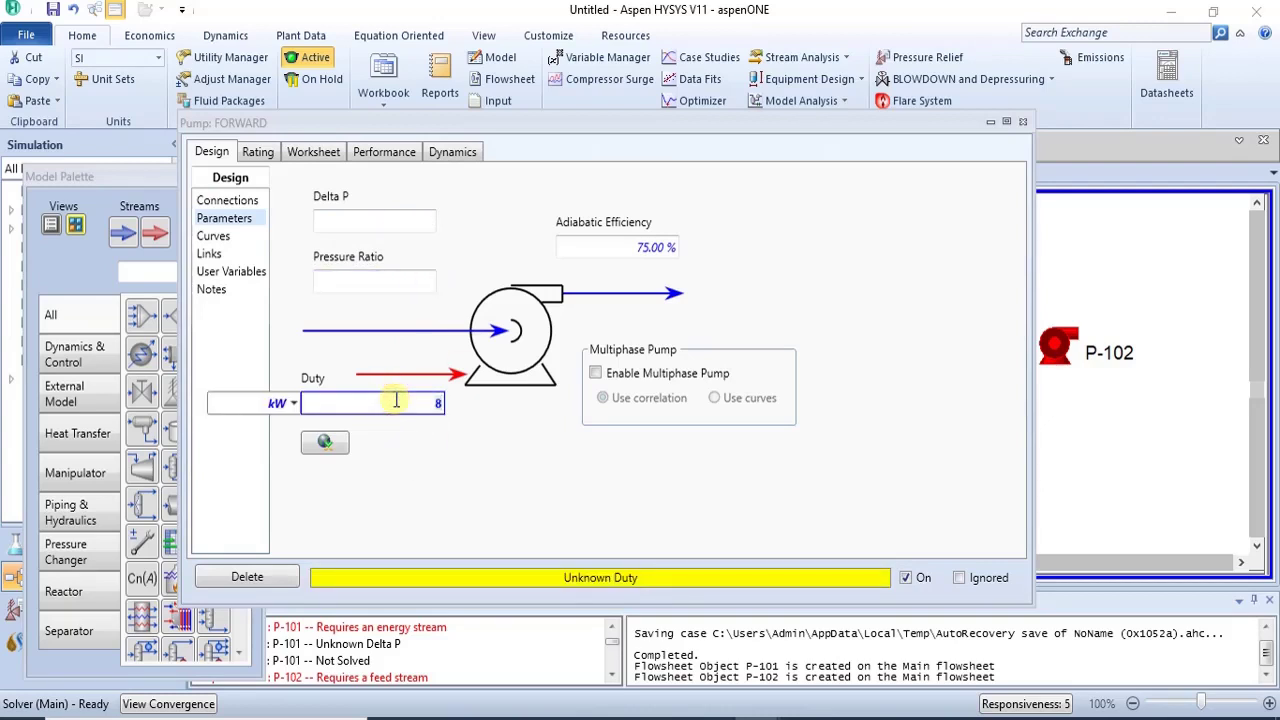
{"action": "type", "text": "8"}
{"action": "key", "text": "Return"}
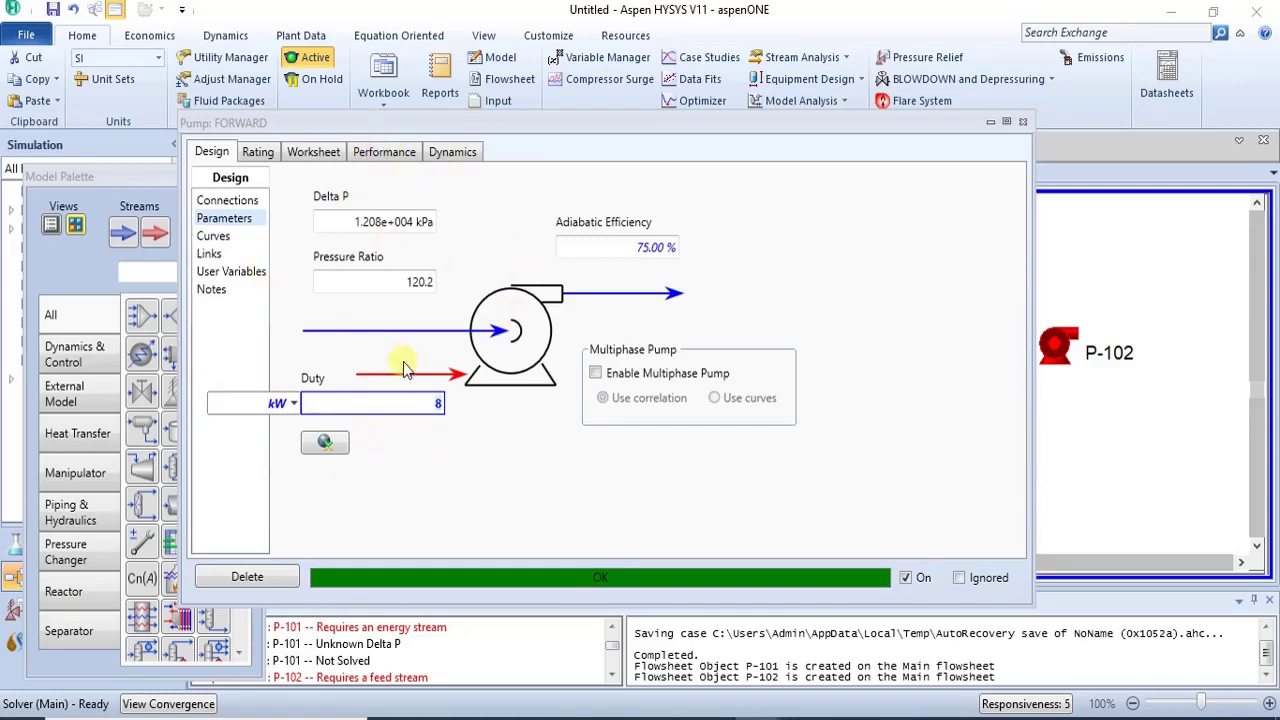
{"action": "left_click", "coordinate": [728, 266]}
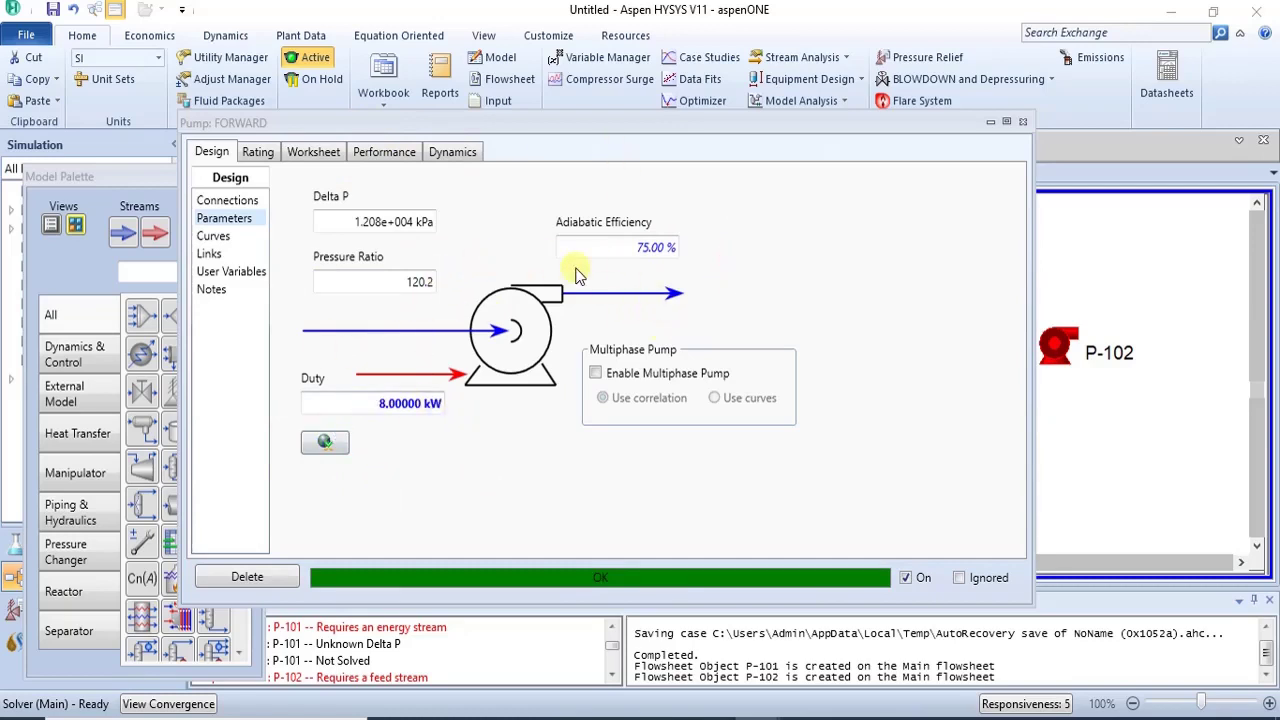
{"action": "left_click", "coordinate": [652, 247]}
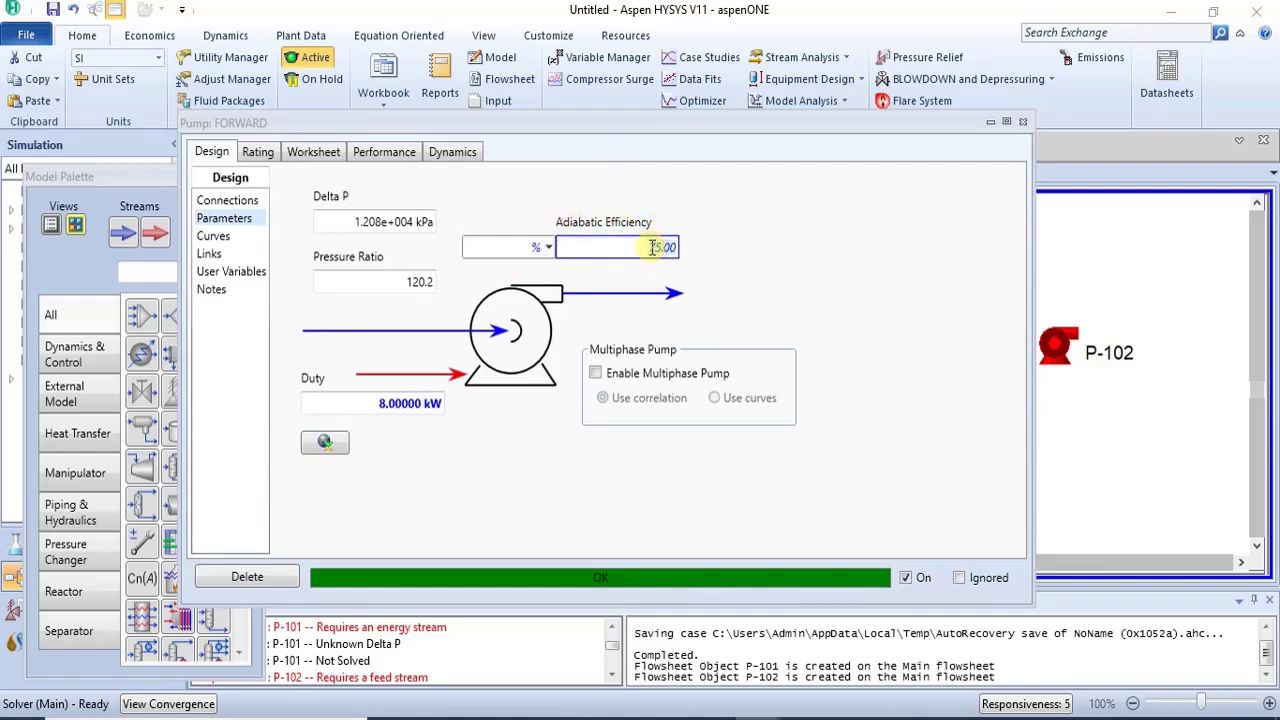
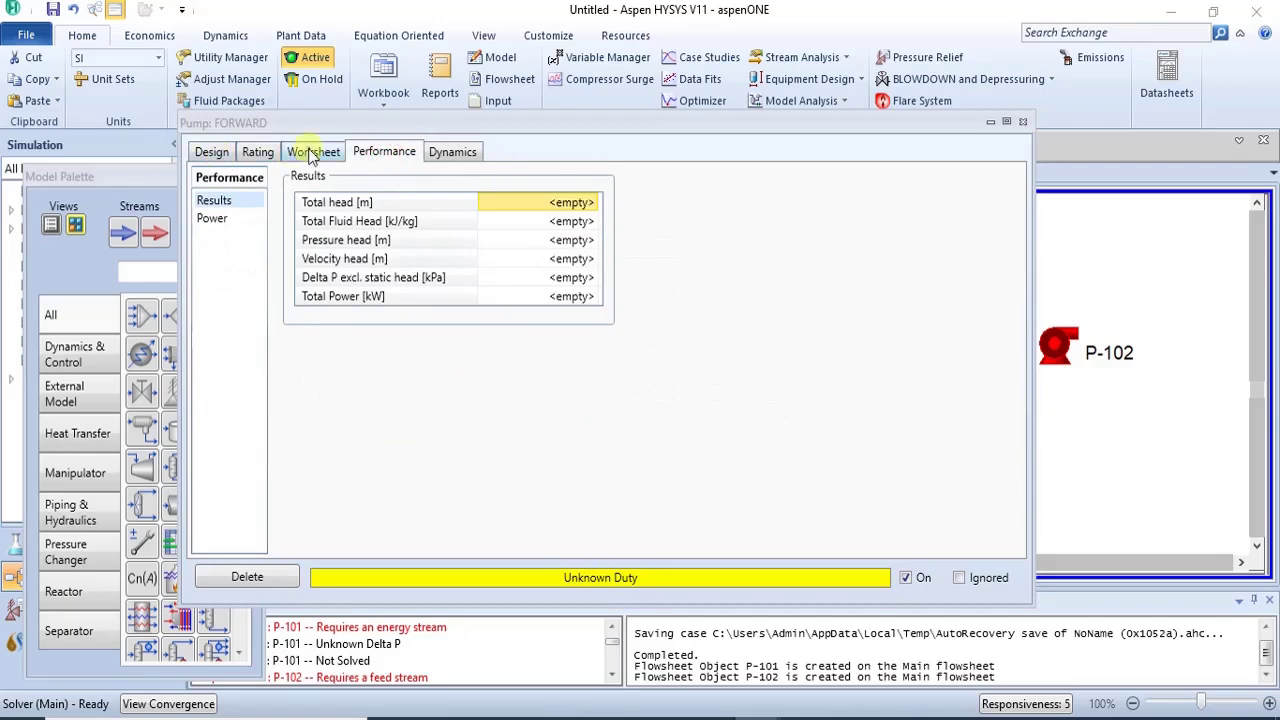
Specify the pressure of outlet stream 2 as 2000 kPa in the FORWARD pump's stream conditions.
{"action": "left_click", "coordinate": [314, 151]}
{"action": "left_click", "coordinate": [655, 240]}
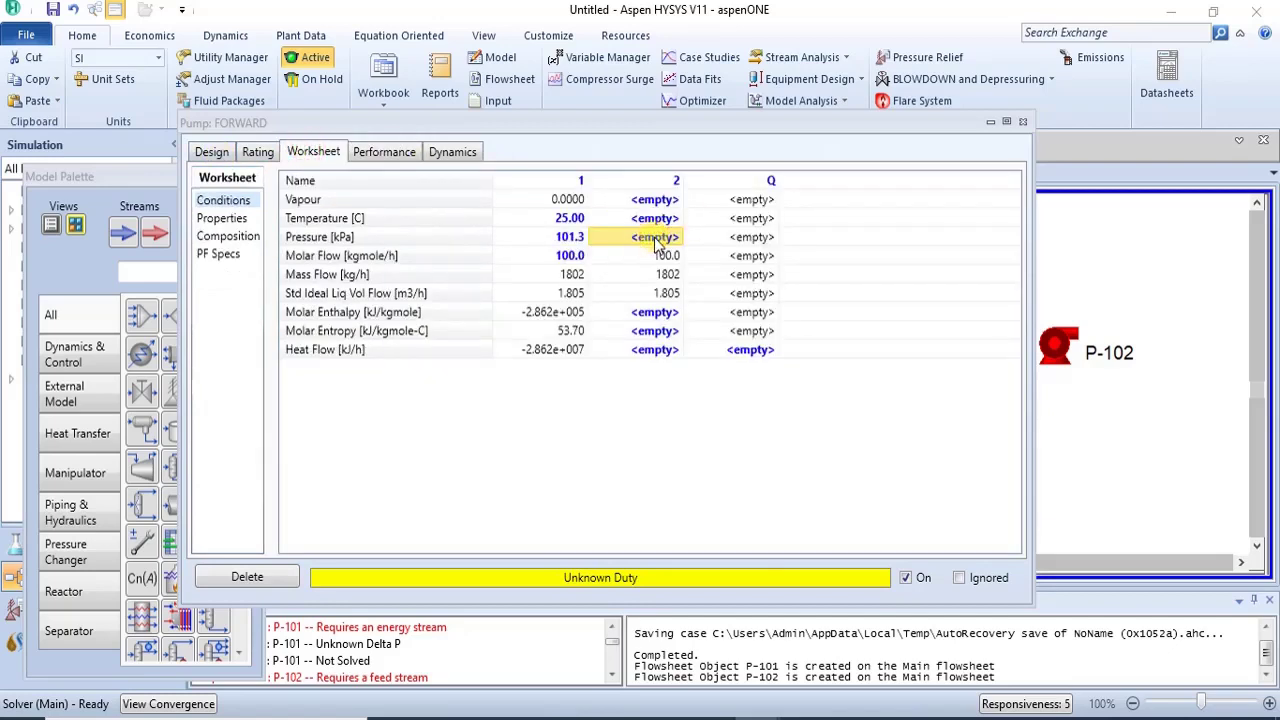
{"action": "type", "text": "2000"}
{"action": "key", "text": "Return"}
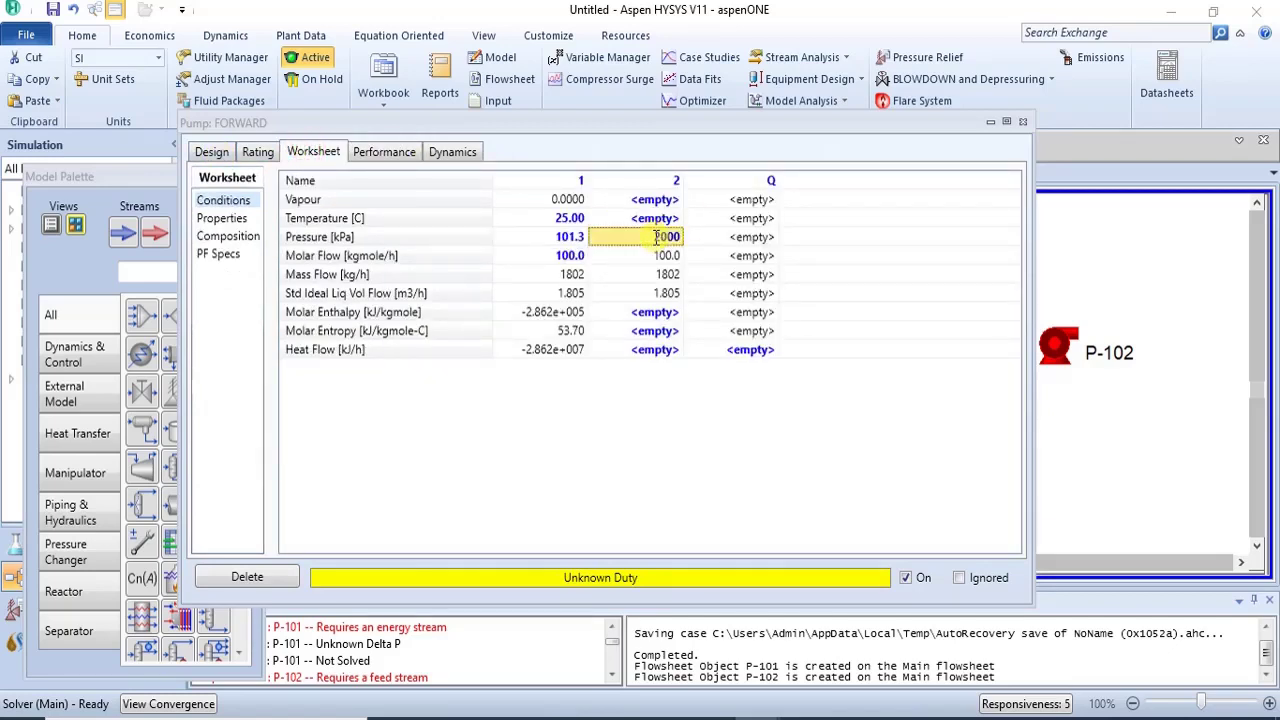
Set the FORWARD pump's adiabatic efficiency to 75 % in its design parameters.
{"action": "left_click", "coordinate": [268, 156]}
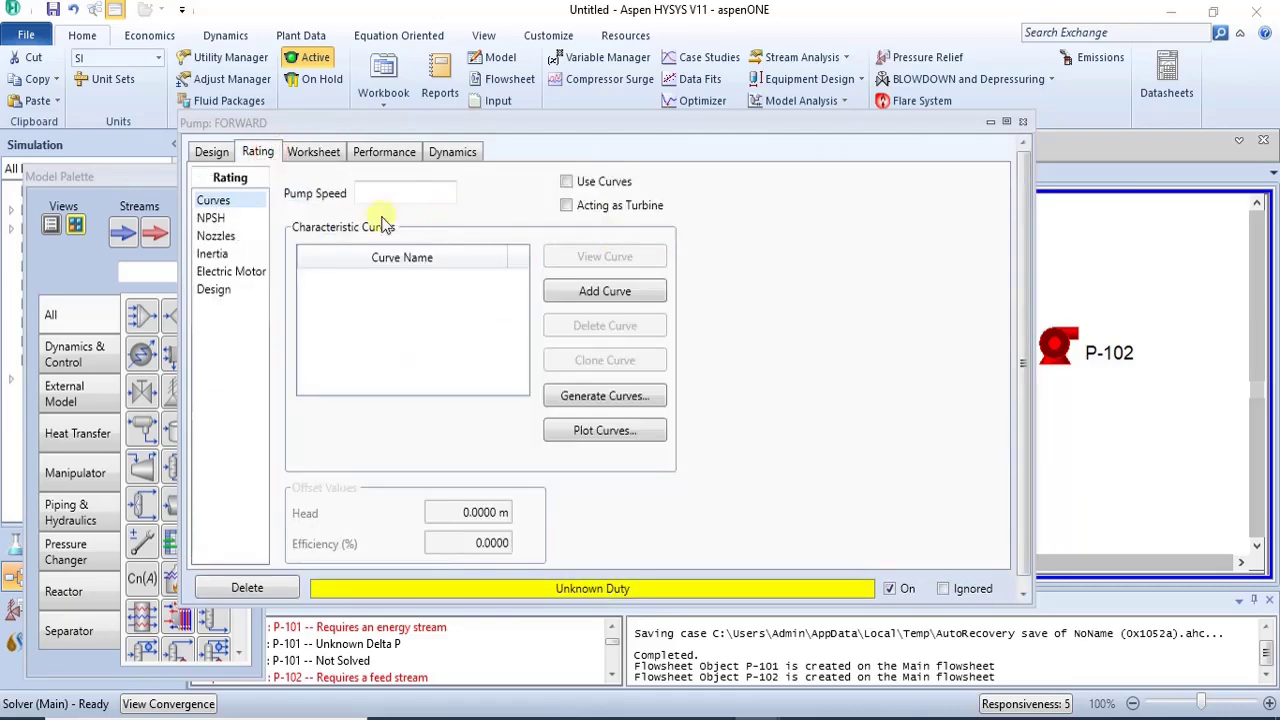
{"action": "left_click", "coordinate": [218, 158]}
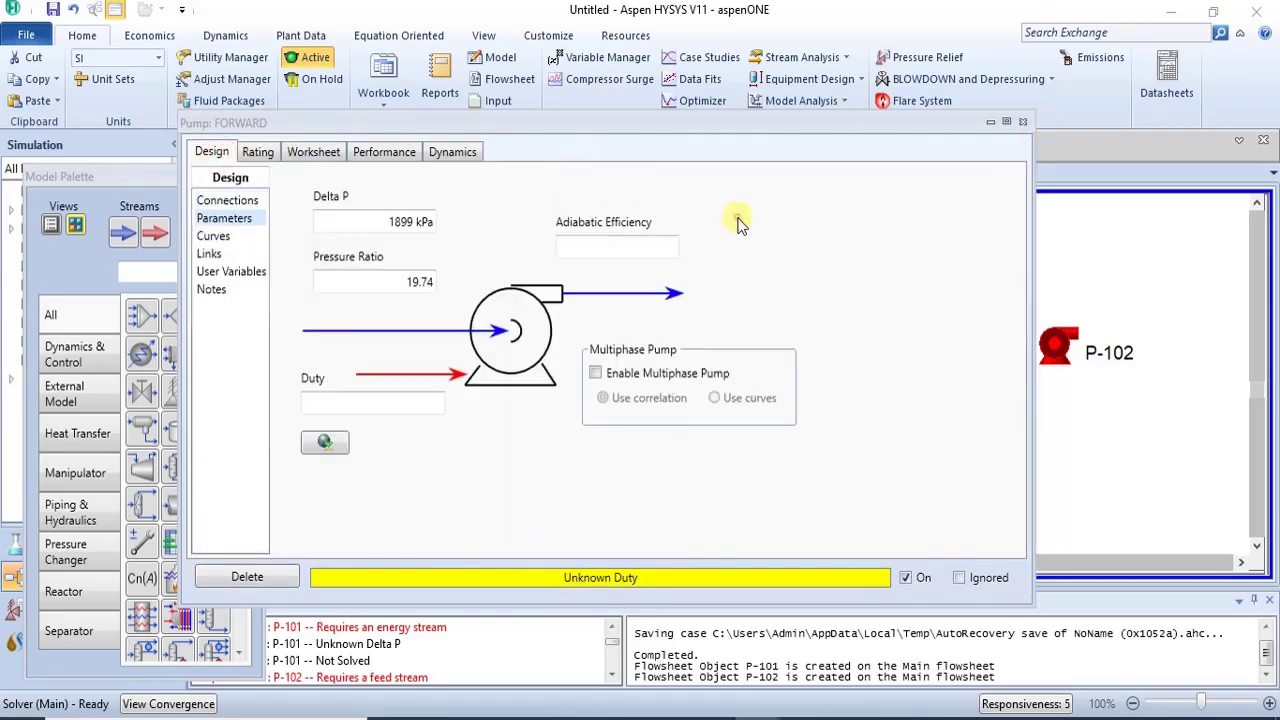
{"action": "left_click", "coordinate": [651, 251]}
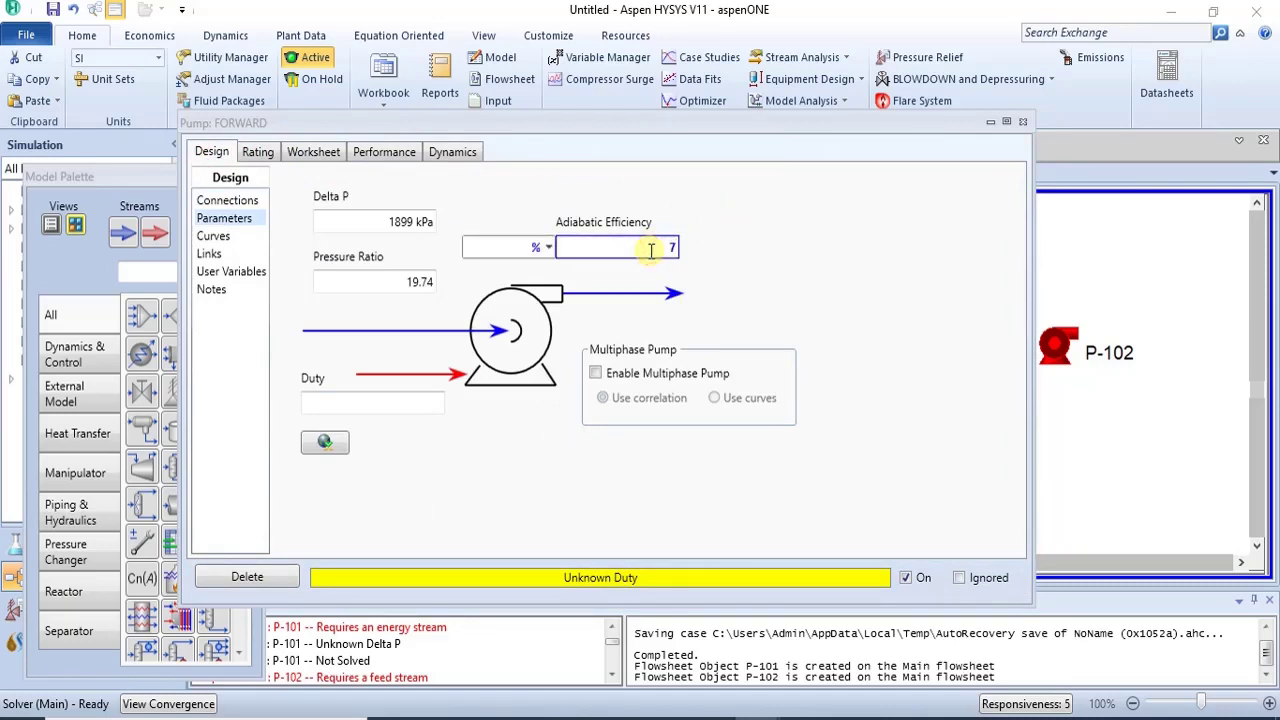
{"action": "key", "text": "Return"}
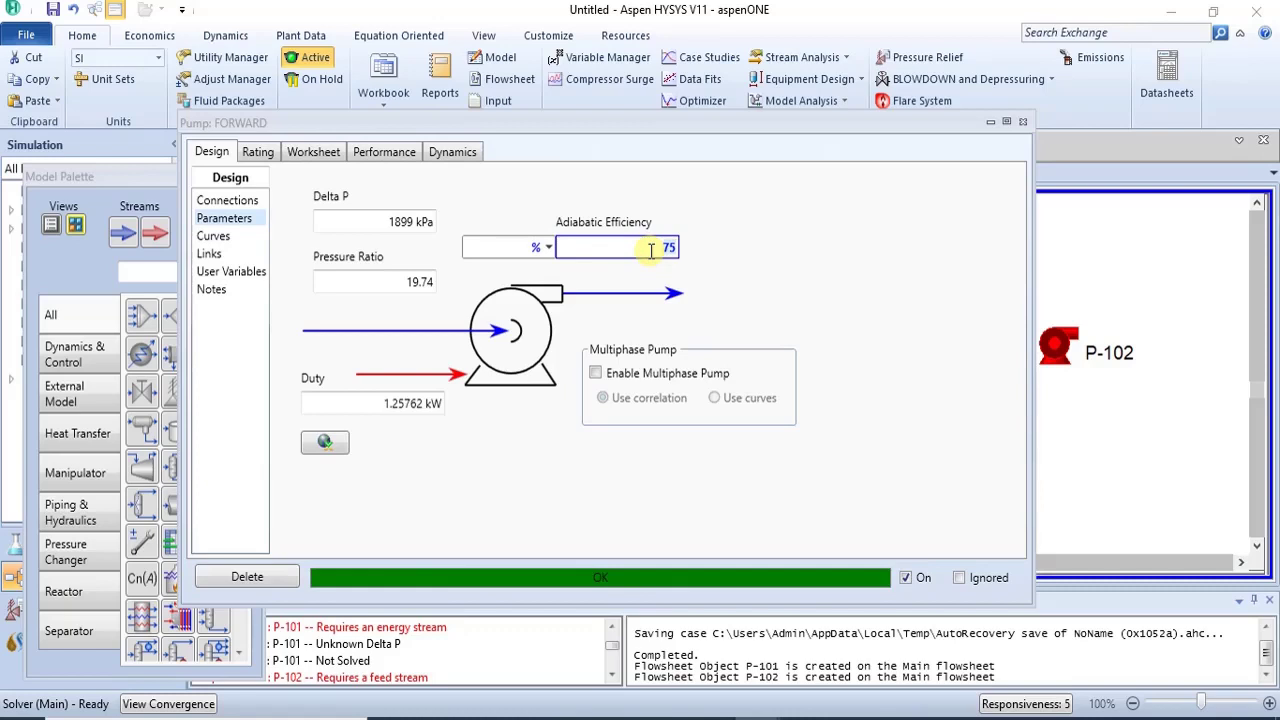
{"action": "left_click", "coordinate": [763, 214]}
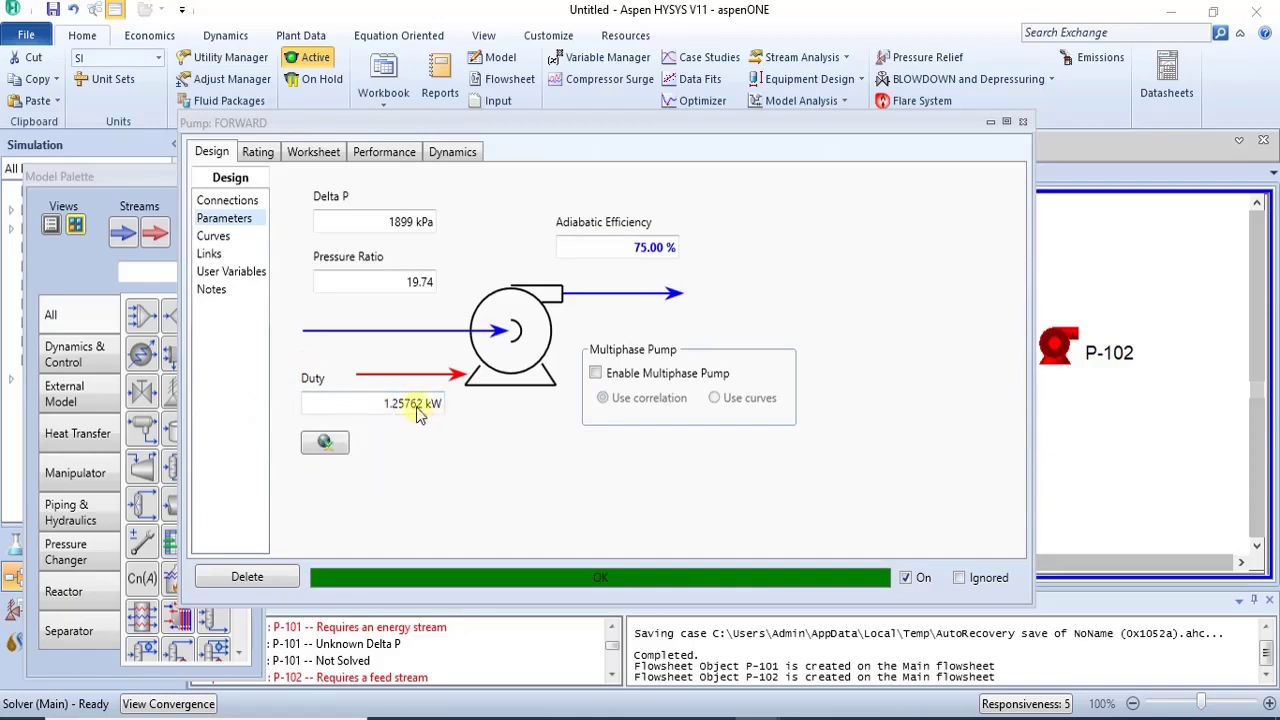
Try adiabatic efficiencies of 85 % and 70 % for the FORWARD pump to compare the resulting duty.
{"action": "left_click", "coordinate": [660, 248]}
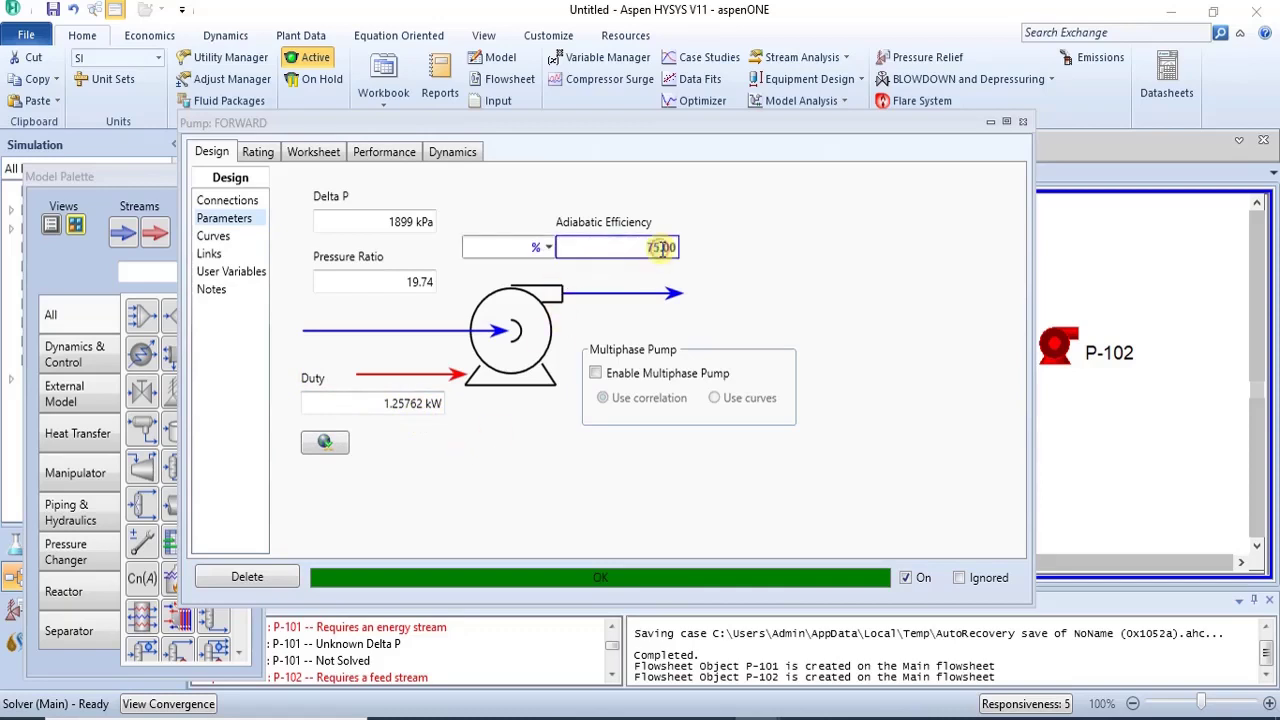
{"action": "left_click", "coordinate": [661, 249]}
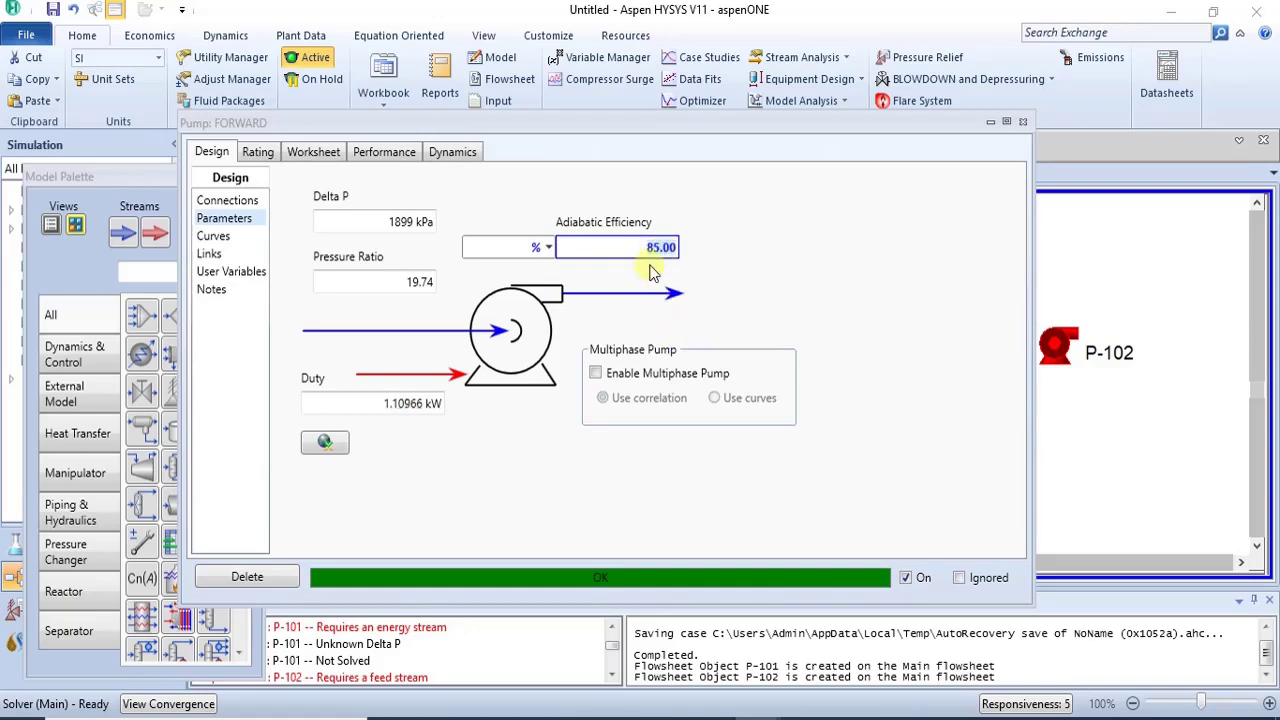
{"action": "key", "text": "Return"}
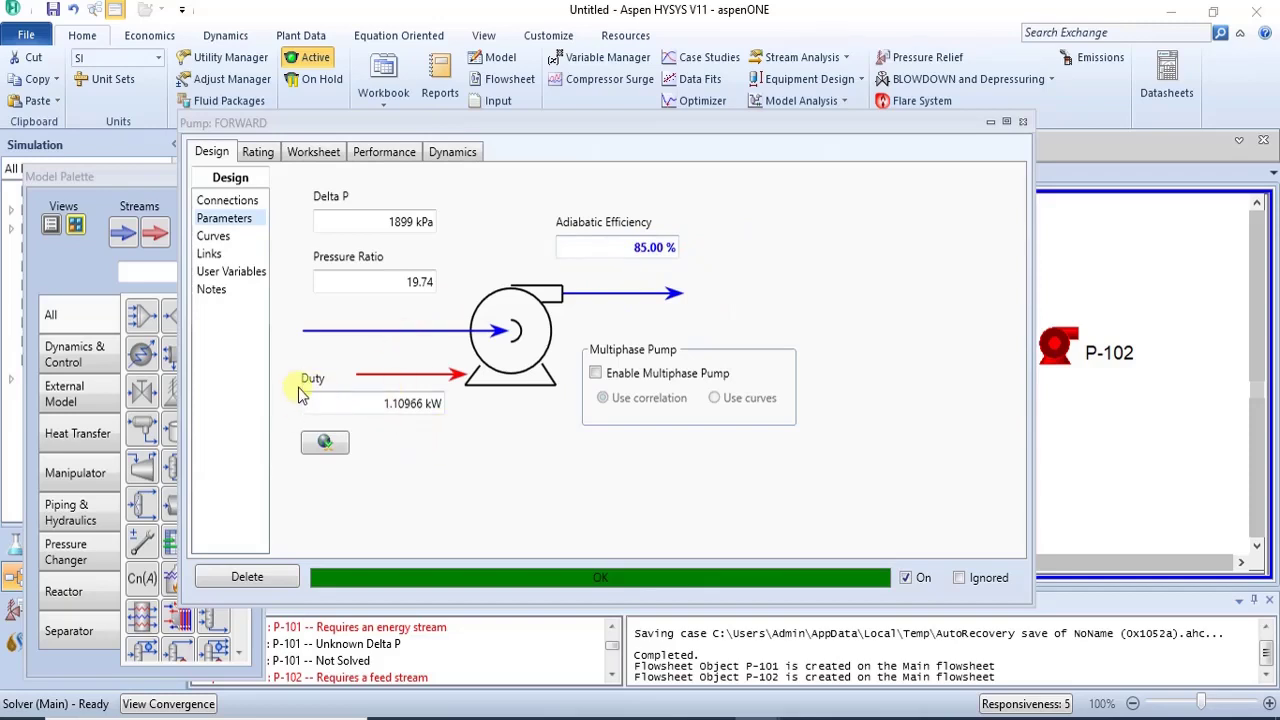
{"action": "mouse_move", "coordinate": [417, 420]}
{"action": "left_click", "coordinate": [643, 250]}
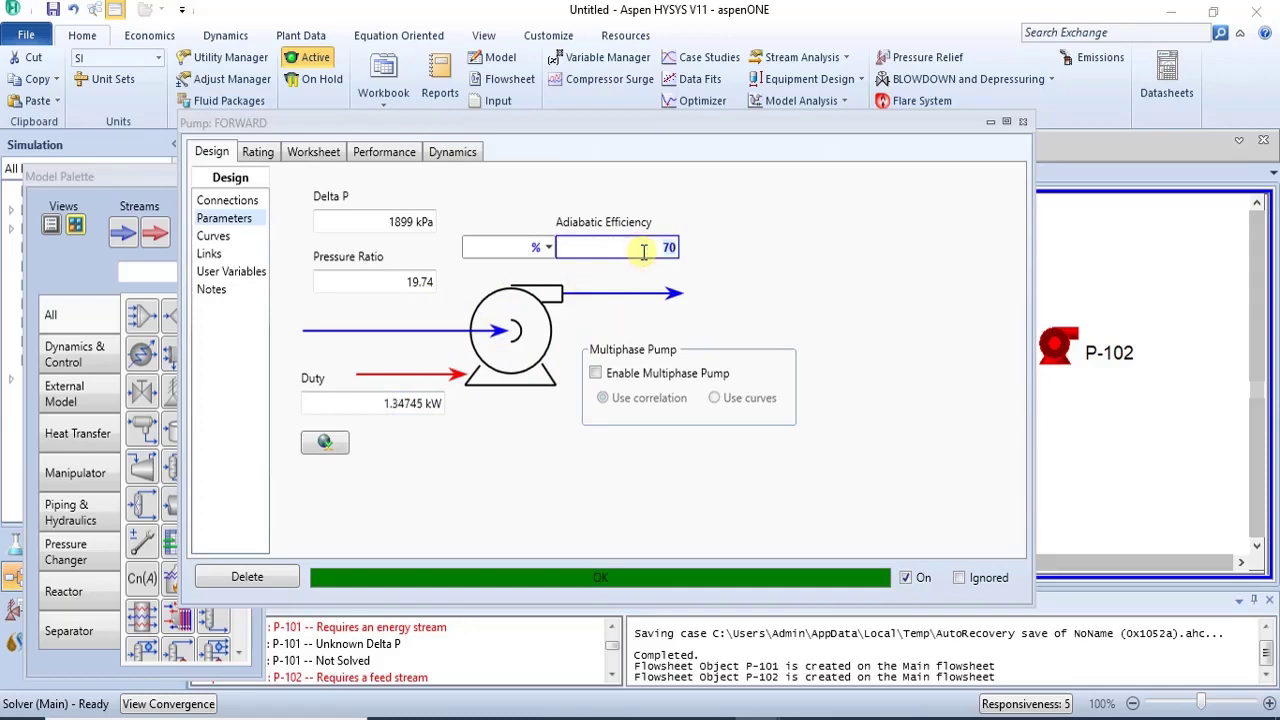
{"action": "type", "text": "70"}
{"action": "left_click", "coordinate": [962, 288]}
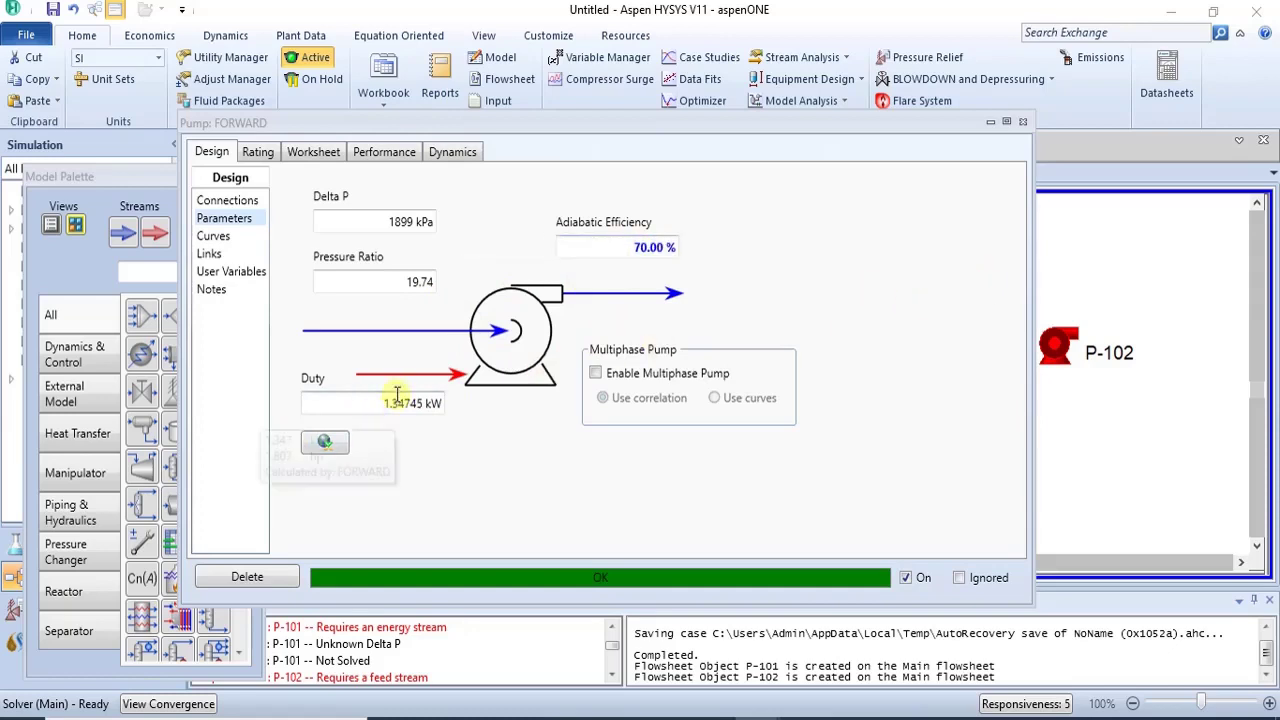
Return the FORWARD pump's adiabatic efficiency to 75 % and close the pump's properties.
{"action": "left_click", "coordinate": [654, 254]}
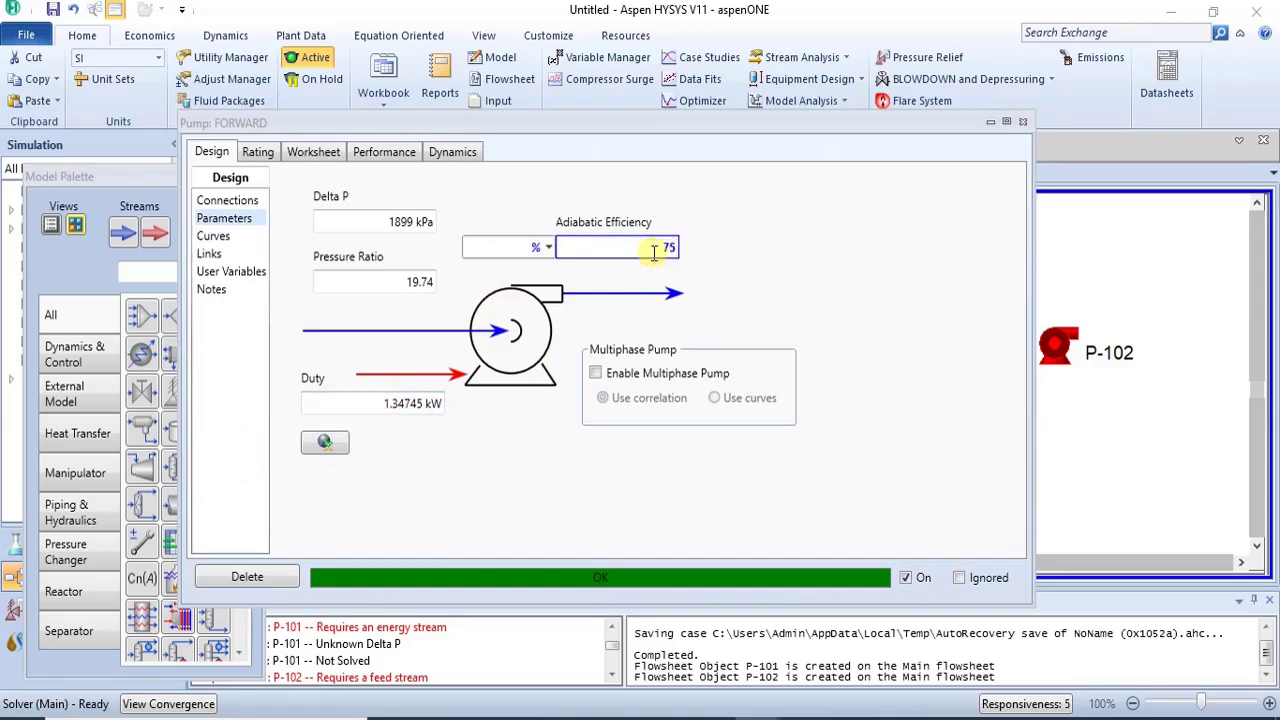
{"action": "left_click", "coordinate": [757, 214]}
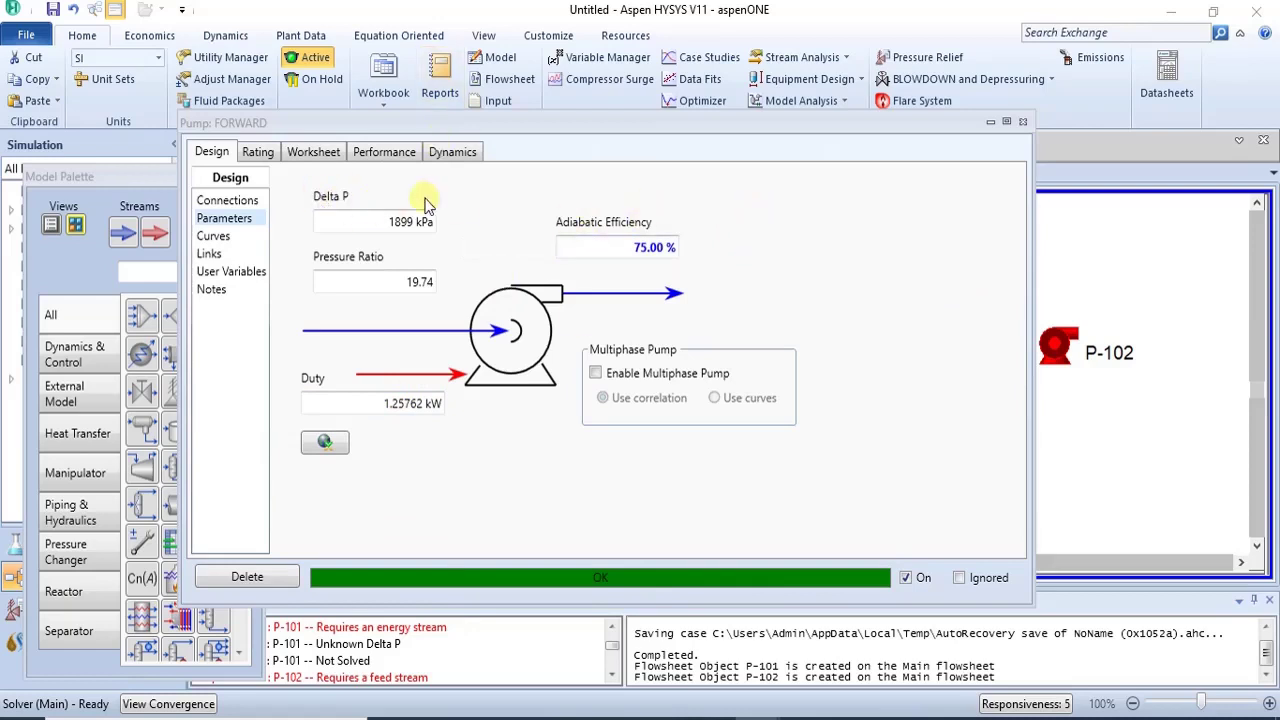
{"action": "left_click", "coordinate": [1021, 123]}
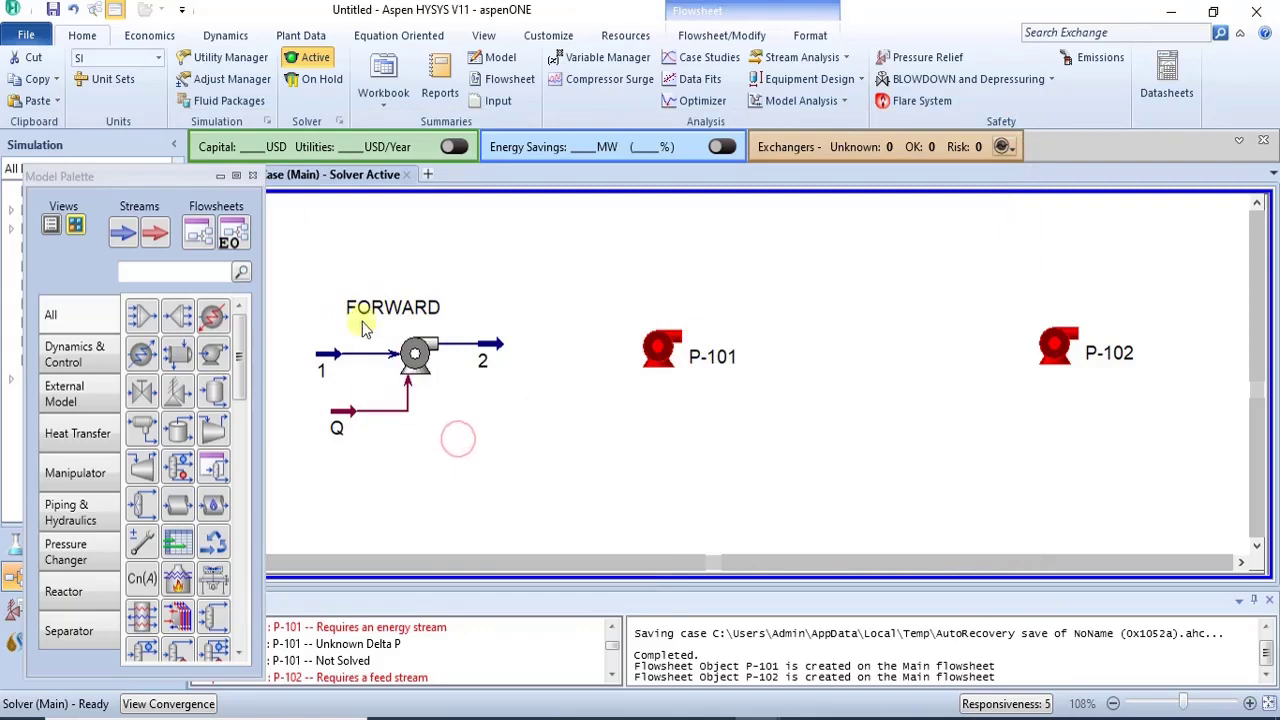
Review the worksheet conditions of the FORWARD pump's inlet stream 1 and outlet stream 2.
{"action": "left_click", "coordinate": [324, 358]}
{"action": "double_click", "coordinate": [324, 358]}
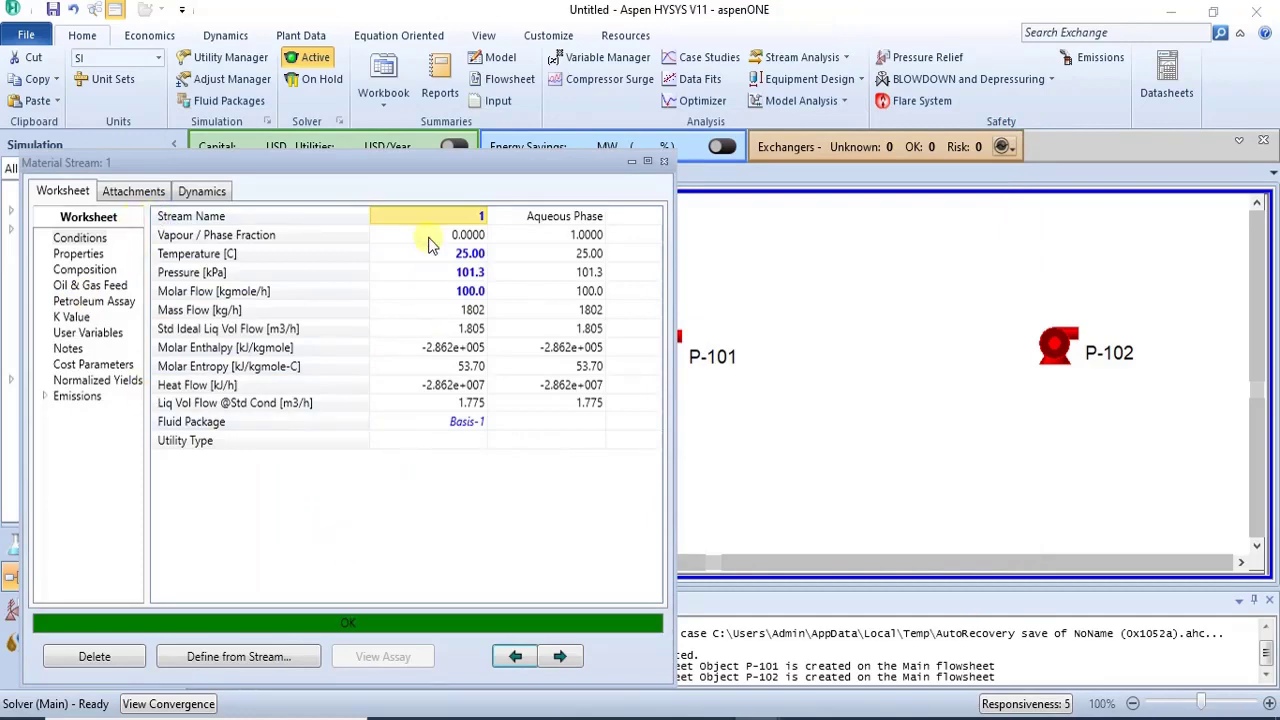
{"action": "left_click", "coordinate": [663, 162]}
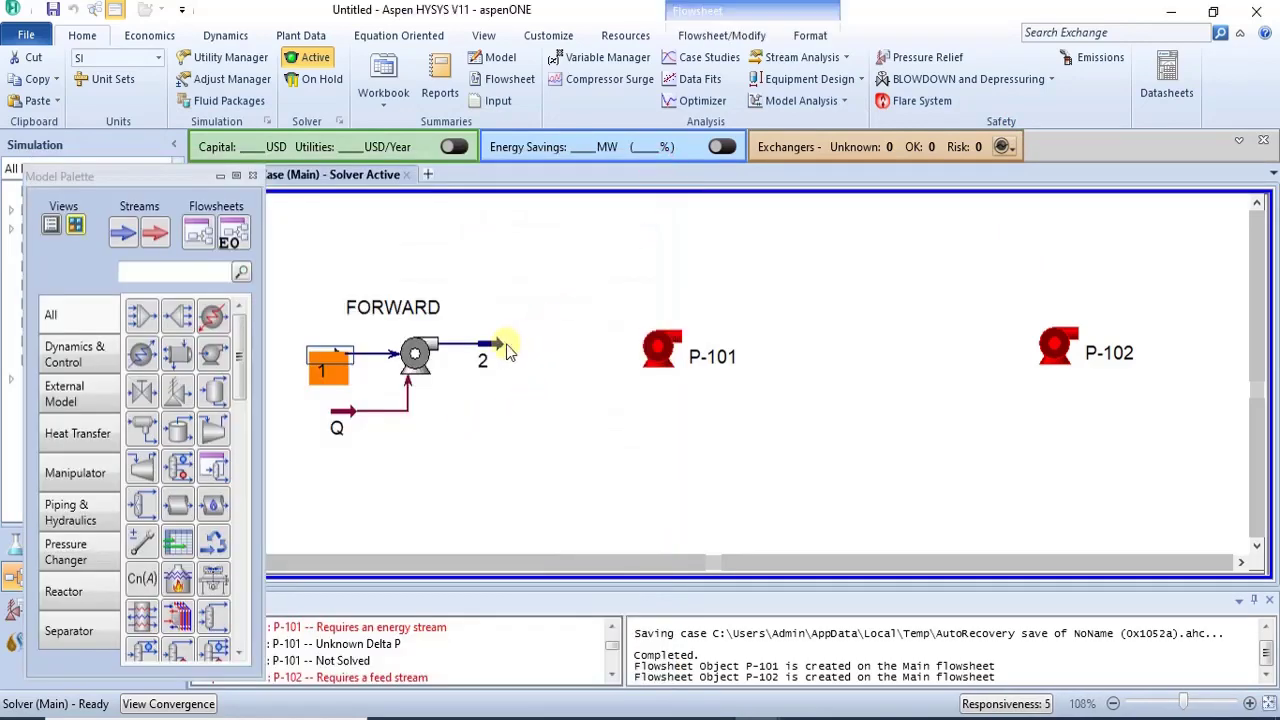
{"action": "left_click", "coordinate": [495, 350]}
{"action": "double_click", "coordinate": [495, 350]}
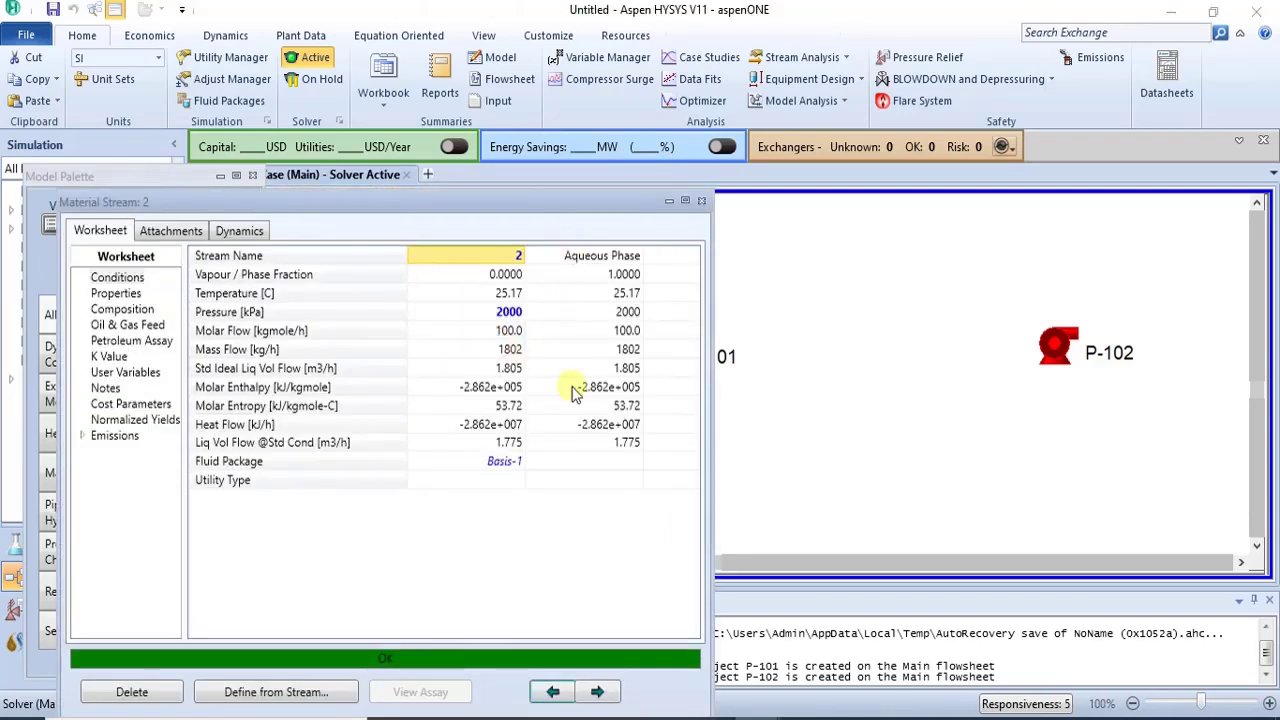
{"action": "left_click", "coordinate": [700, 204]}
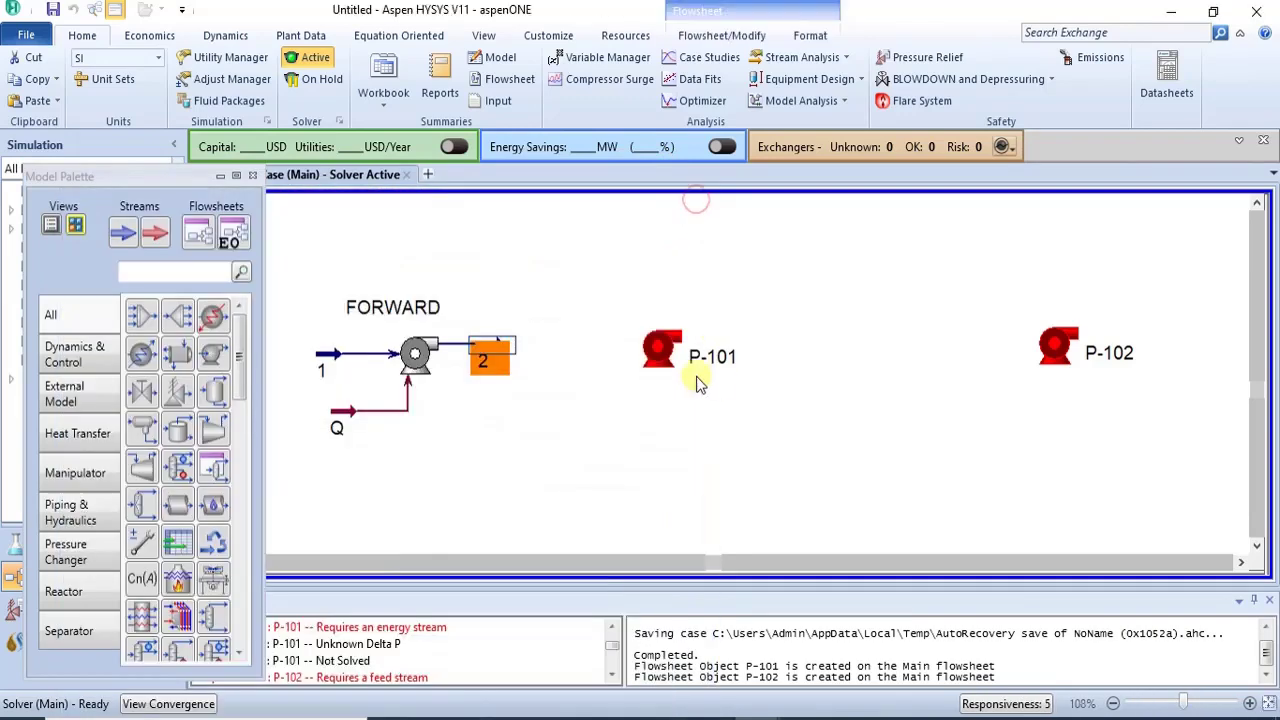
Move the P-101 label so that it sits above its pump on the flowsheet.
{"action": "left_click", "coordinate": [703, 358]}
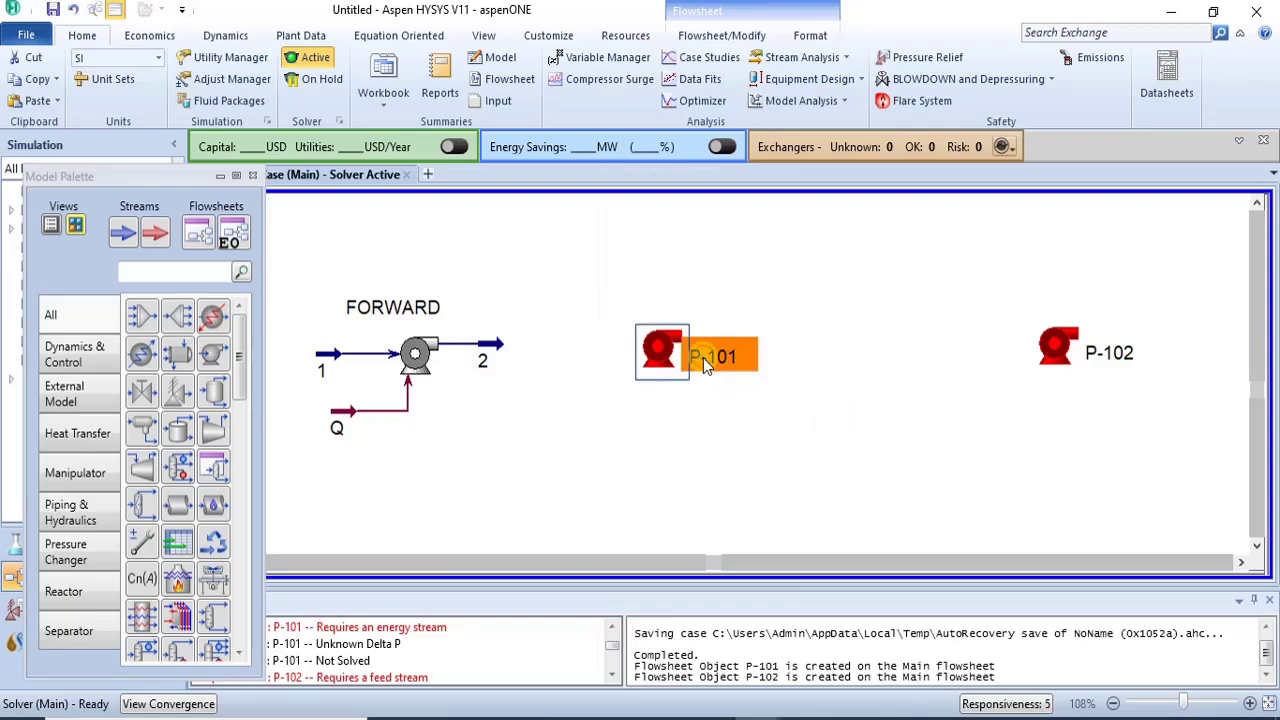
{"action": "right_click", "coordinate": [703, 358]}
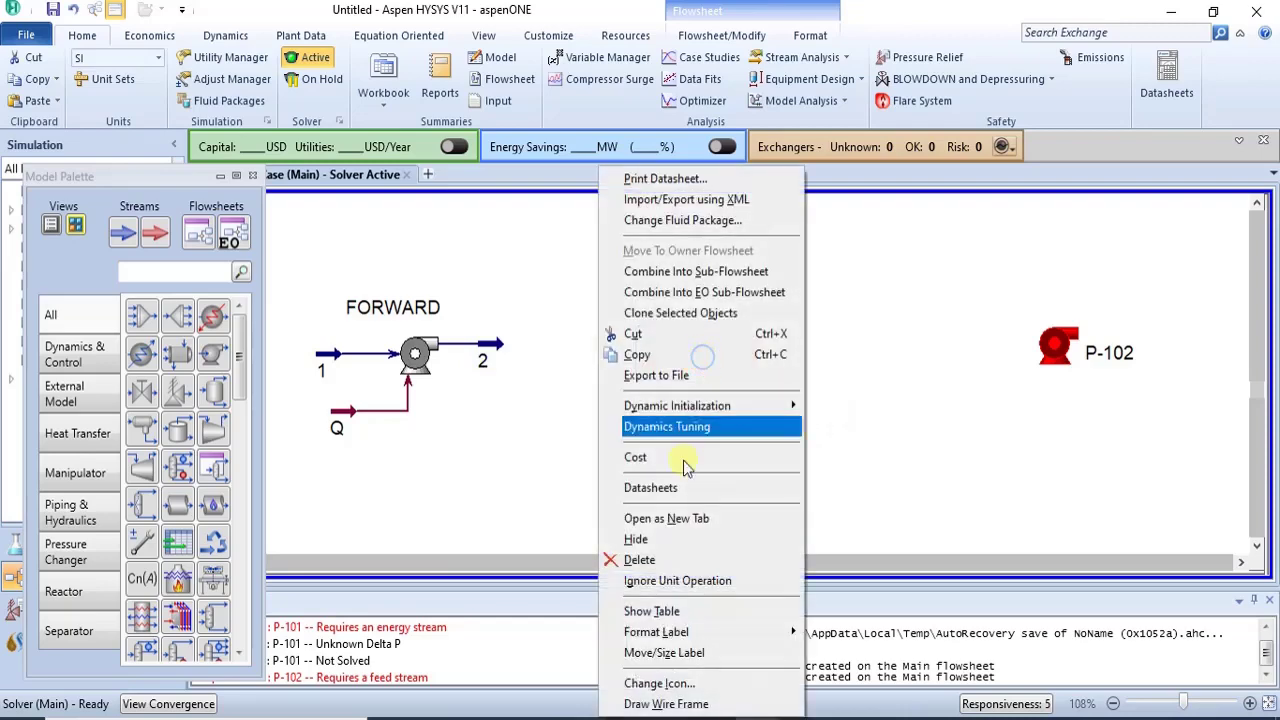
{"action": "left_click", "coordinate": [730, 653]}
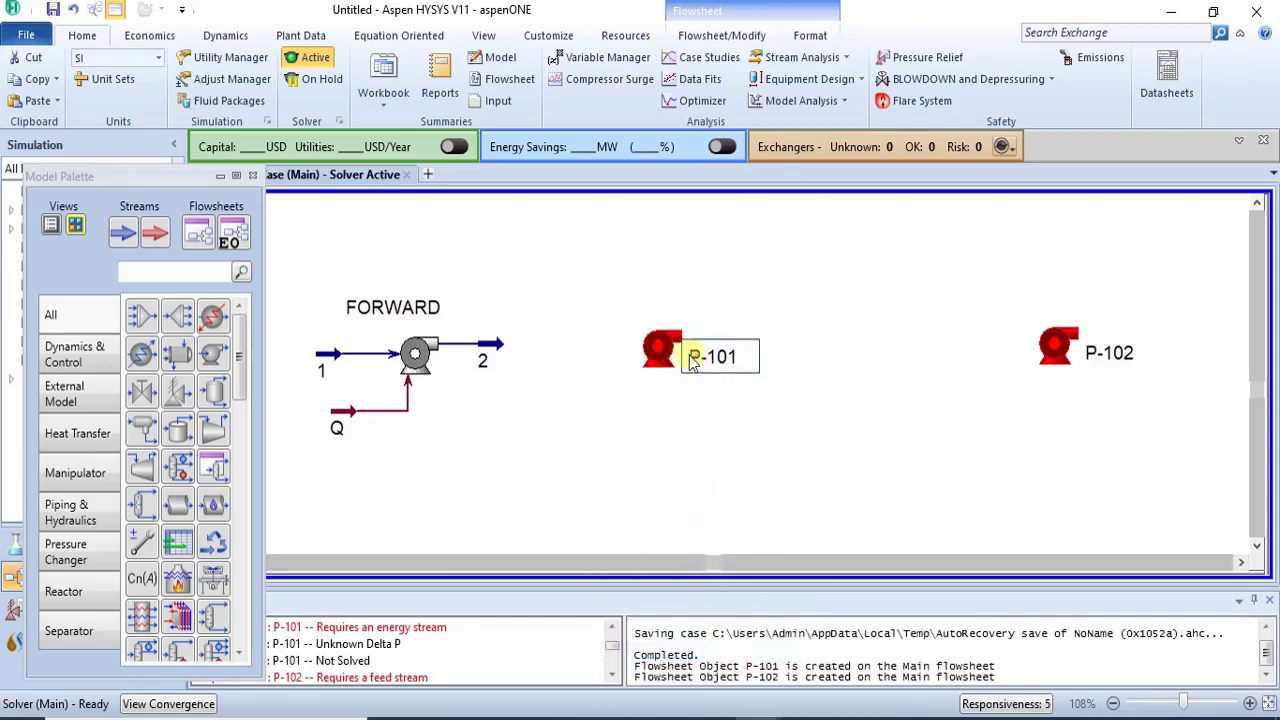
{"action": "left_click_drag", "start_coordinate": [686, 357], "coordinate": [656, 300]}
{"action": "left_click", "coordinate": [731, 332]}
Connect pump P-101 with inlet stream 3, outlet stream 4 and energy stream Q1, and close its properties.
{"action": "double_click", "coordinate": [661, 347]}
{"action": "left_click", "coordinate": [522, 376]}
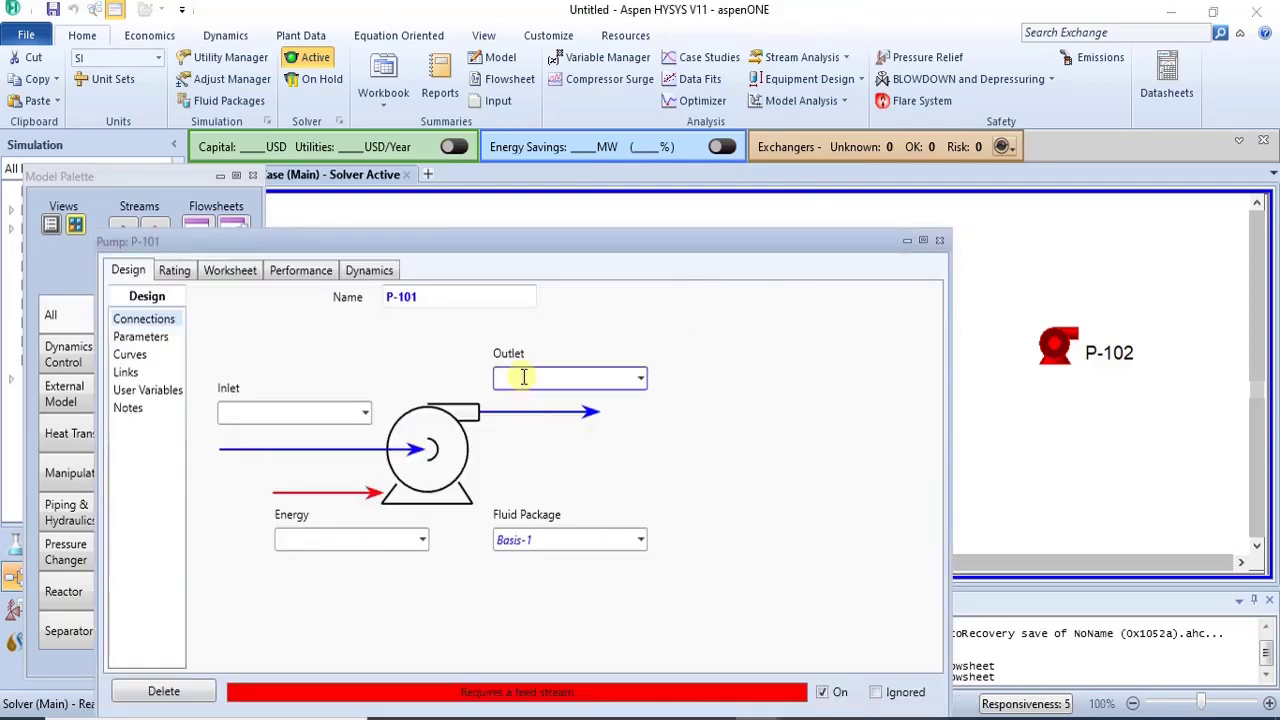
{"action": "left_click", "coordinate": [310, 410]}
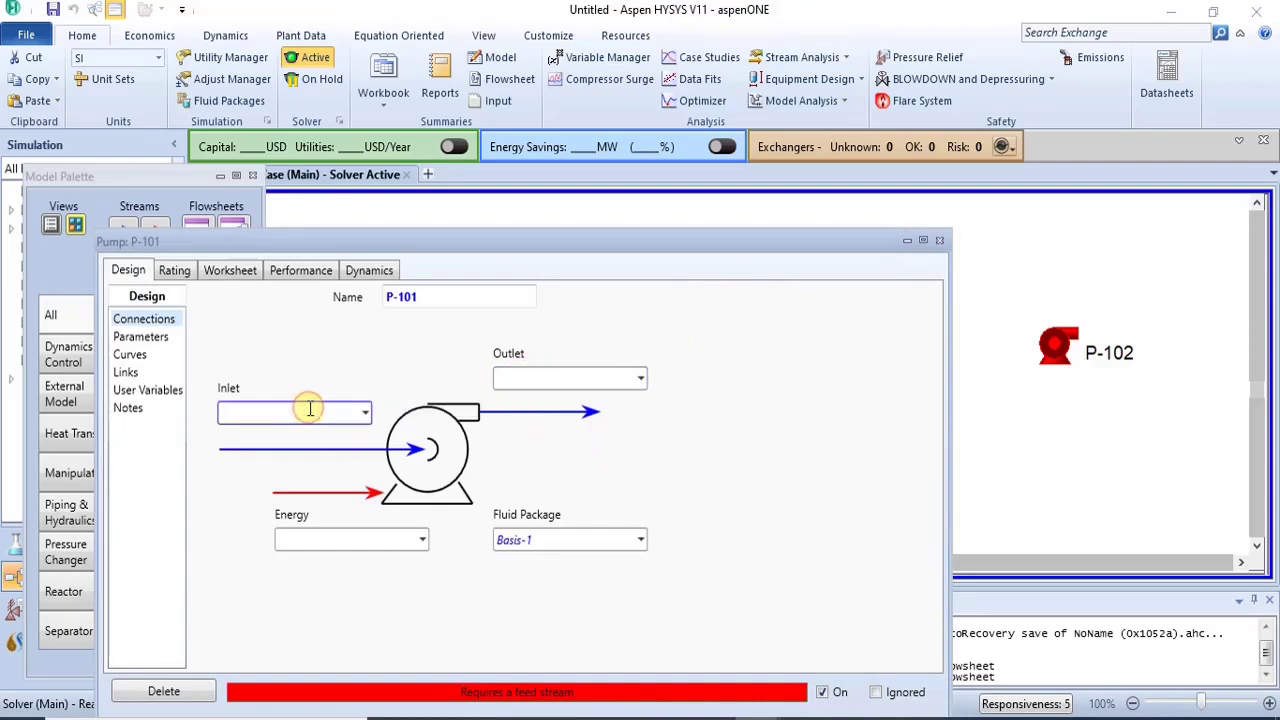
{"action": "type", "text": "3"}
{"action": "left_click", "coordinate": [520, 377]}
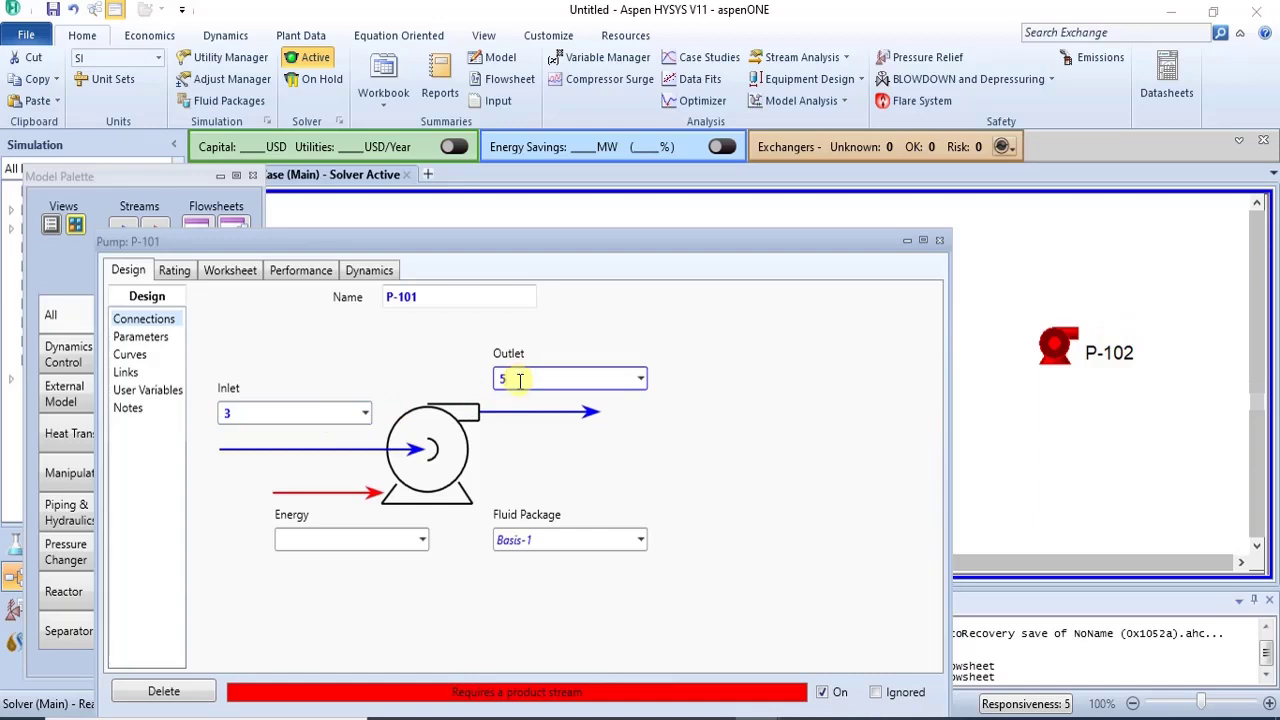
{"action": "key", "text": "BackSpace"}
{"action": "type", "text": "4"}
{"action": "left_click", "coordinate": [390, 538]}
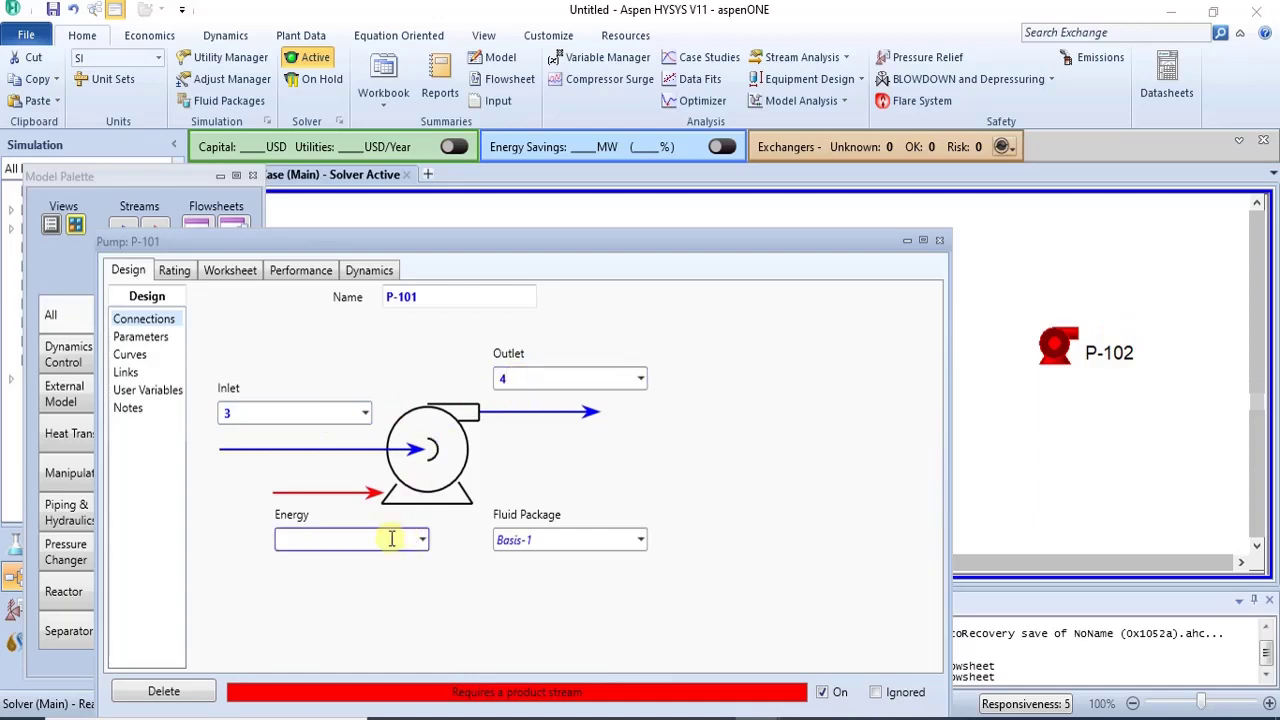
{"action": "type", "text": "Q1"}
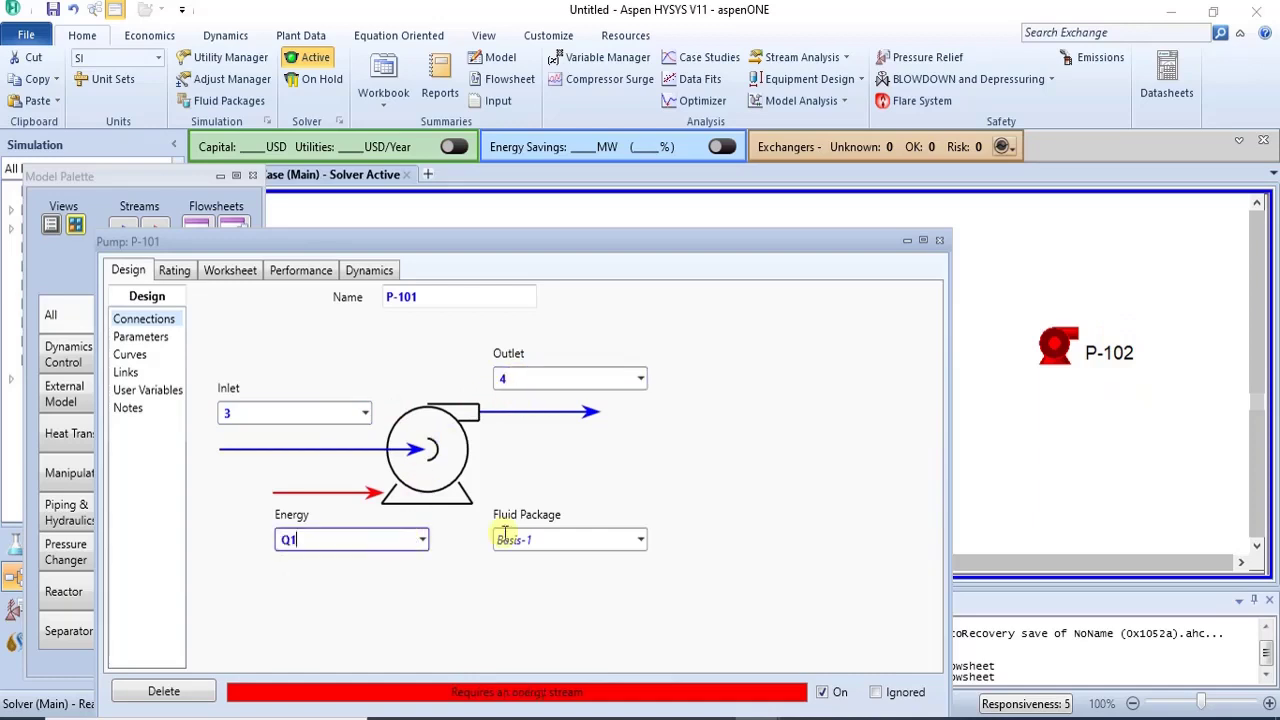
{"action": "left_click", "coordinate": [664, 494]}
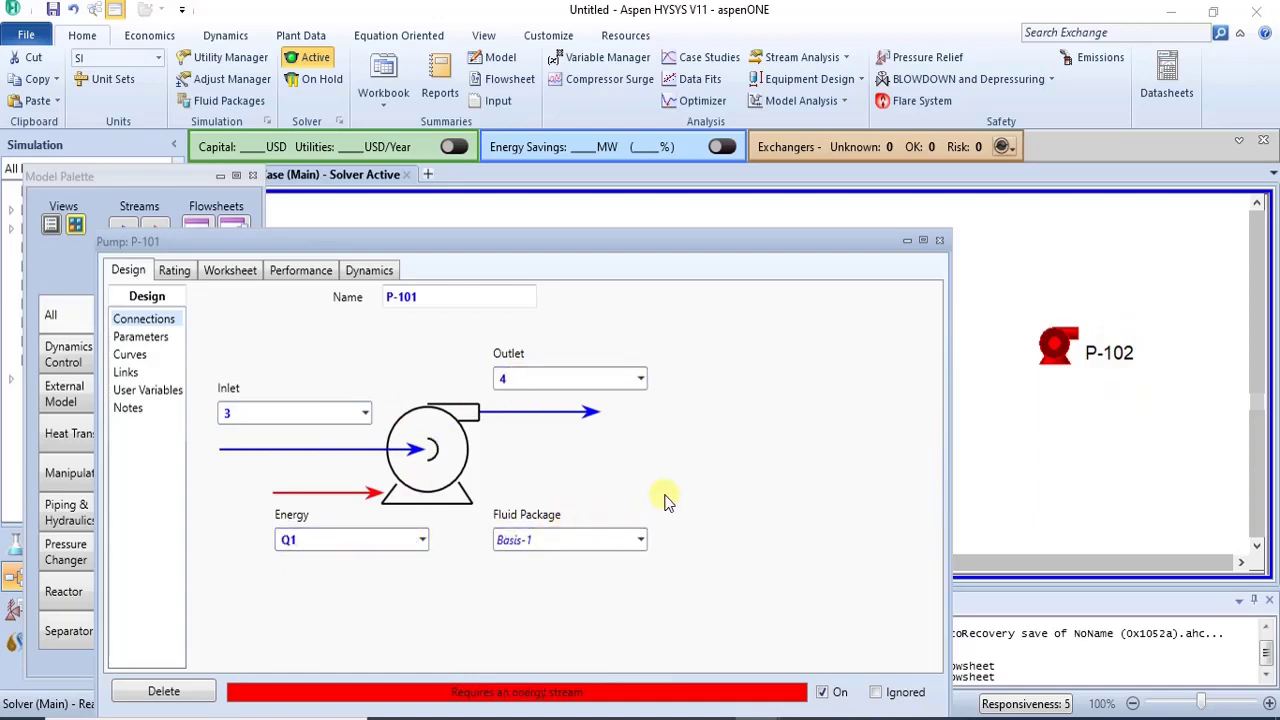
{"action": "left_click", "coordinate": [940, 242]}
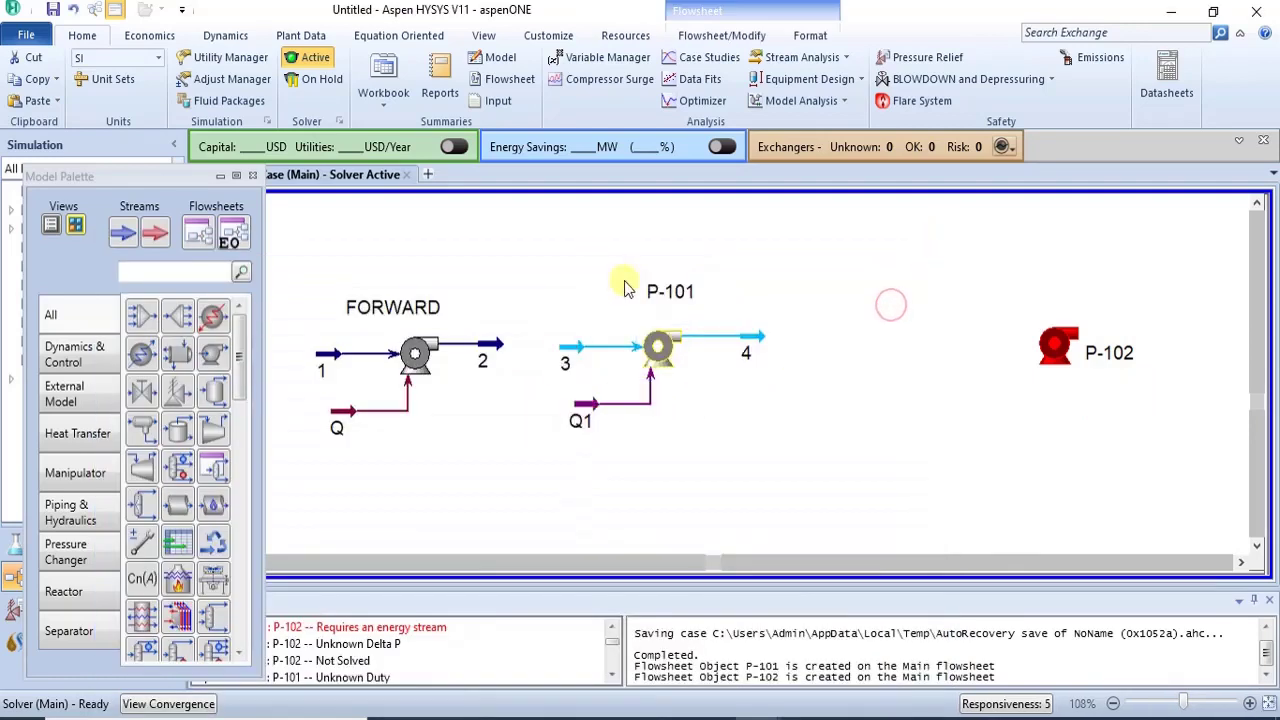
Shift pump P-101 and its streams slightly down to line up with the FORWARD pump.
{"action": "left_click", "coordinate": [670, 295]}
{"action": "left_click_drag", "start_coordinate": [667, 298], "coordinate": [667, 301]}
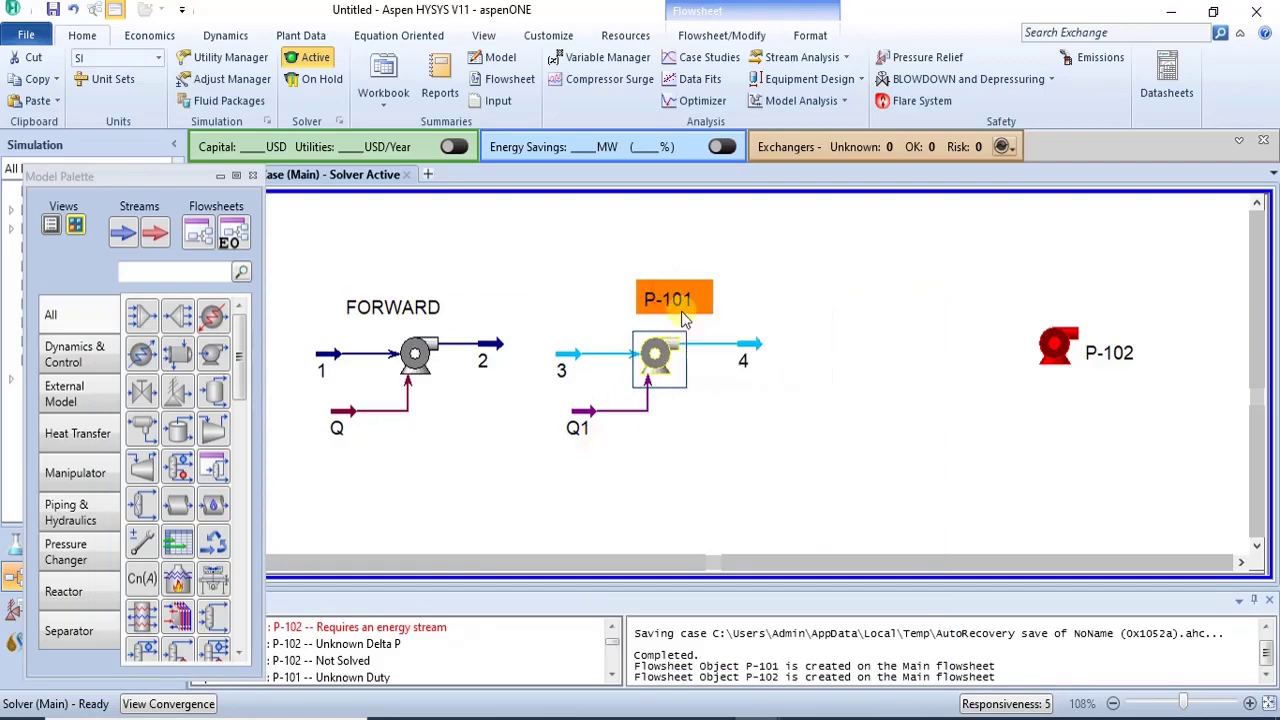
{"action": "right_click", "coordinate": [679, 311]}
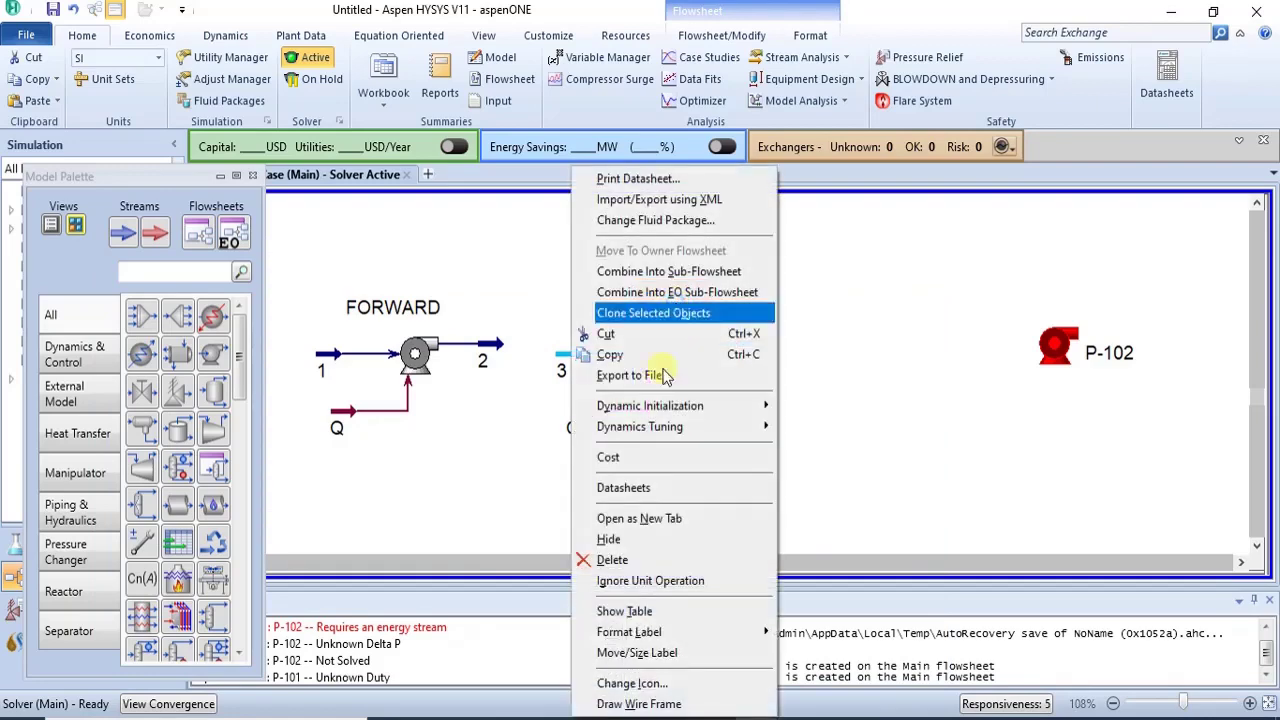
{"action": "left_click", "coordinate": [871, 362]}
Rename pump P-101 to BACKWARD and close its properties.
{"action": "double_click", "coordinate": [652, 357]}
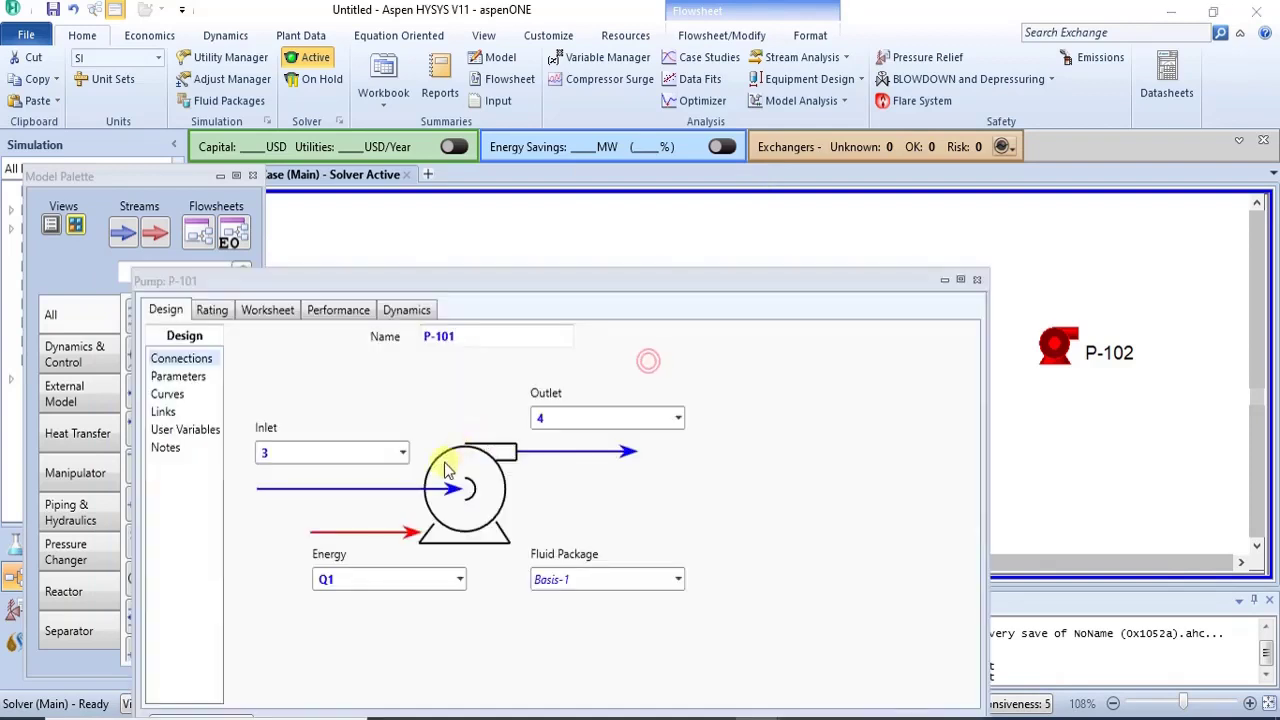
{"action": "left_click", "coordinate": [440, 343]}
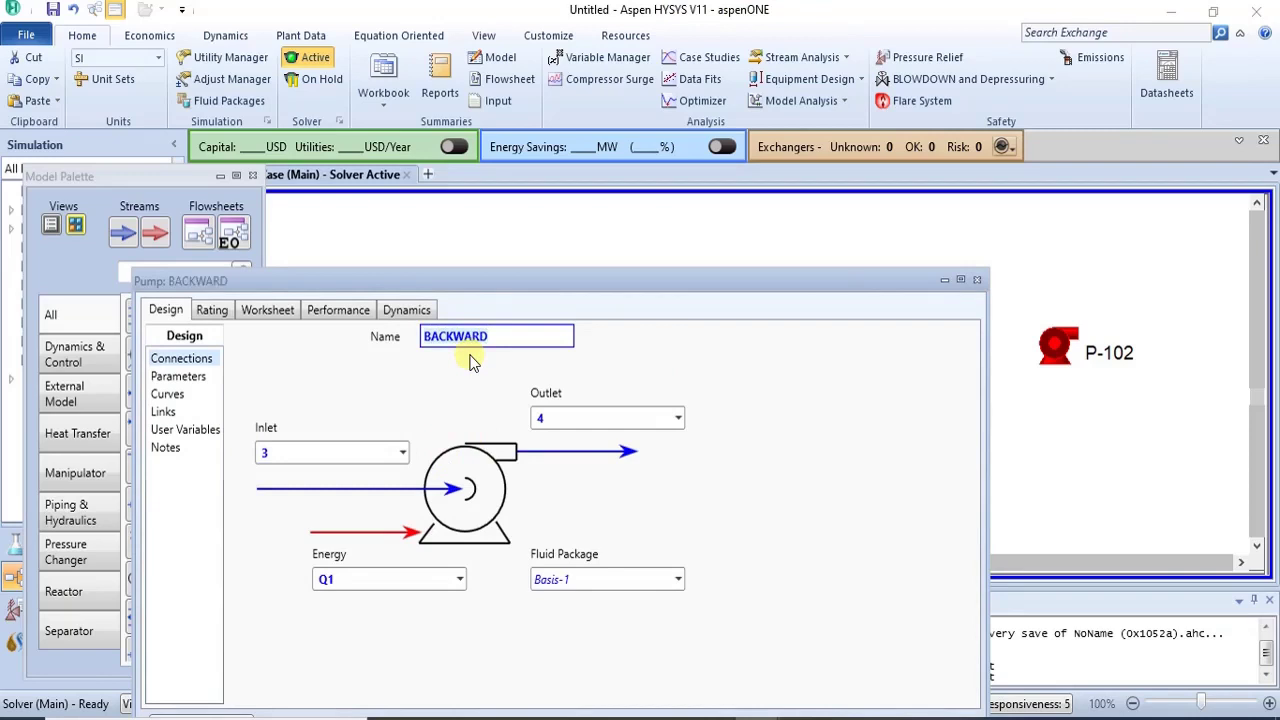
{"action": "left_click", "coordinate": [977, 279]}
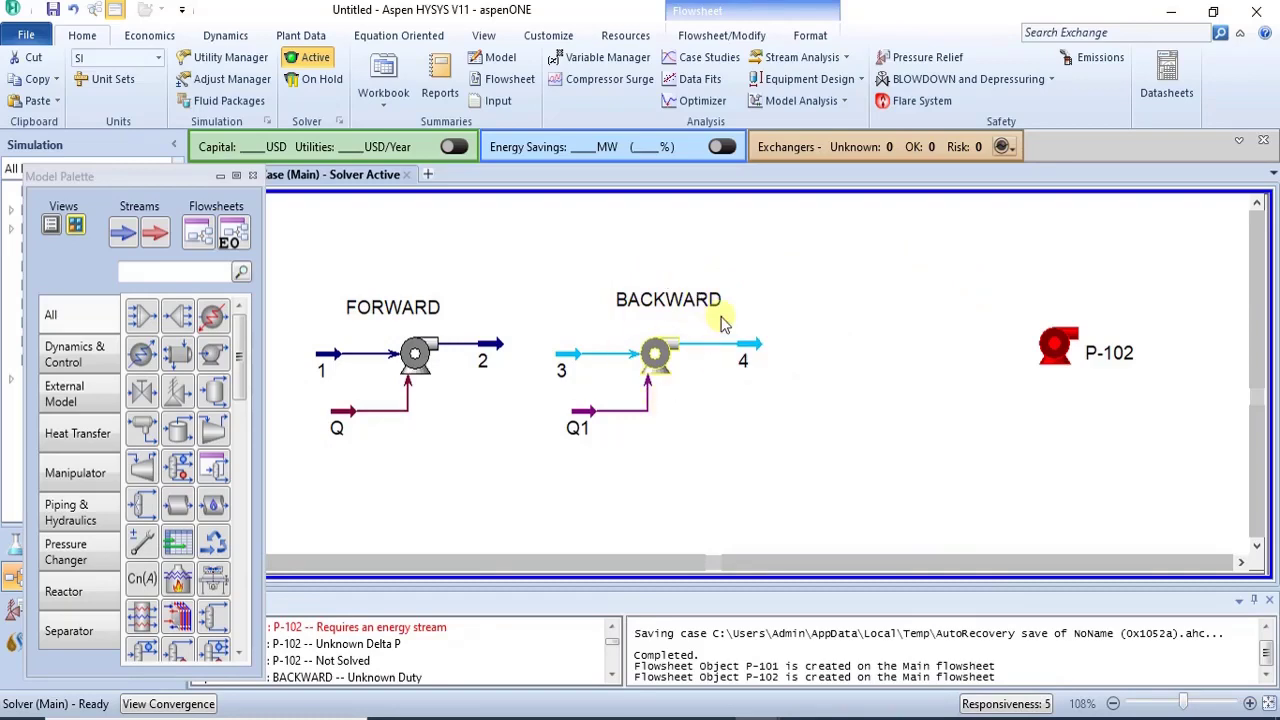
Inspect the conditions of the BACKWARD pump's outlet stream 4 and the FORWARD pump's outlet stream 2 for comparison.
{"action": "left_click", "coordinate": [755, 347]}
{"action": "double_click", "coordinate": [755, 347]}
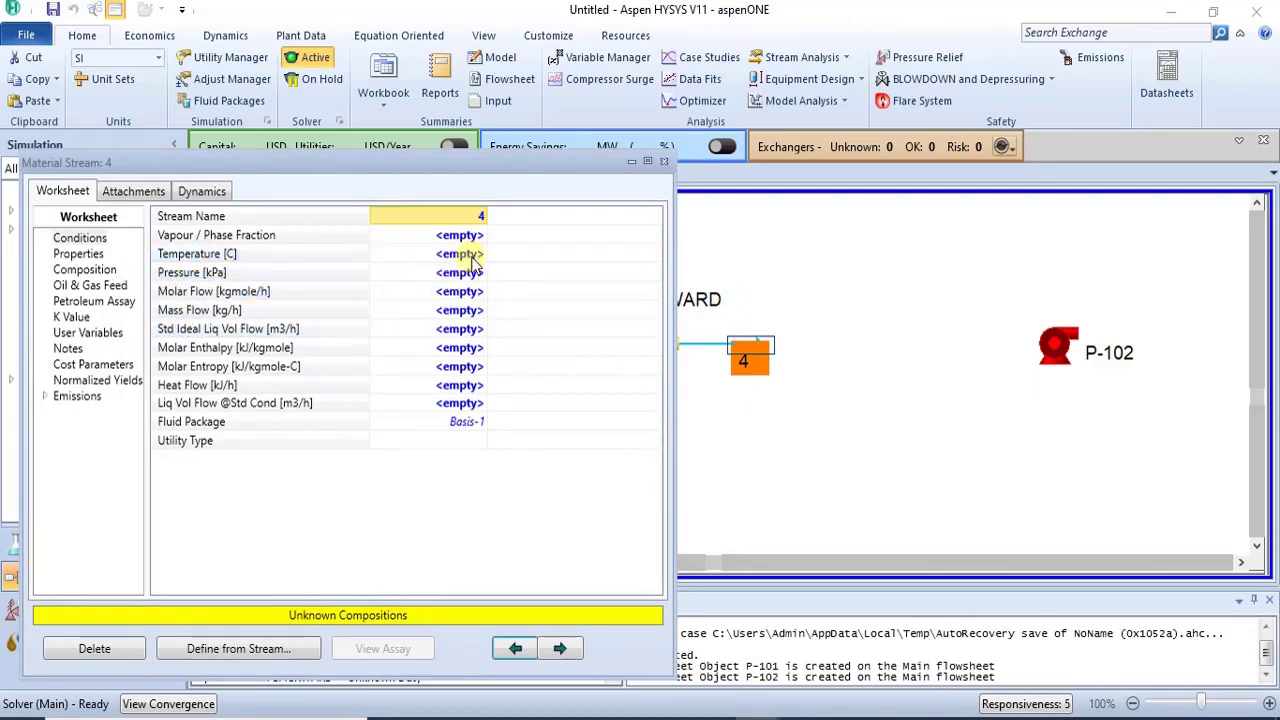
{"action": "left_click", "coordinate": [663, 161]}
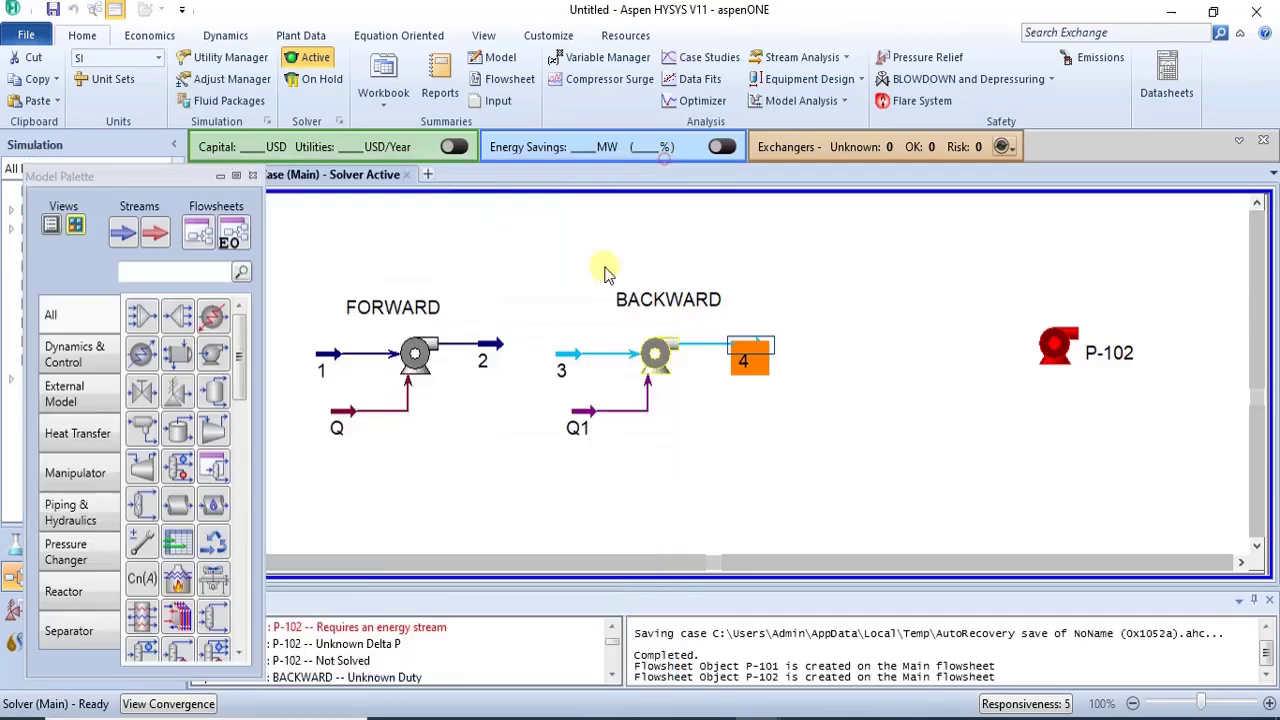
{"action": "left_click", "coordinate": [495, 358]}
{"action": "double_click", "coordinate": [490, 352]}
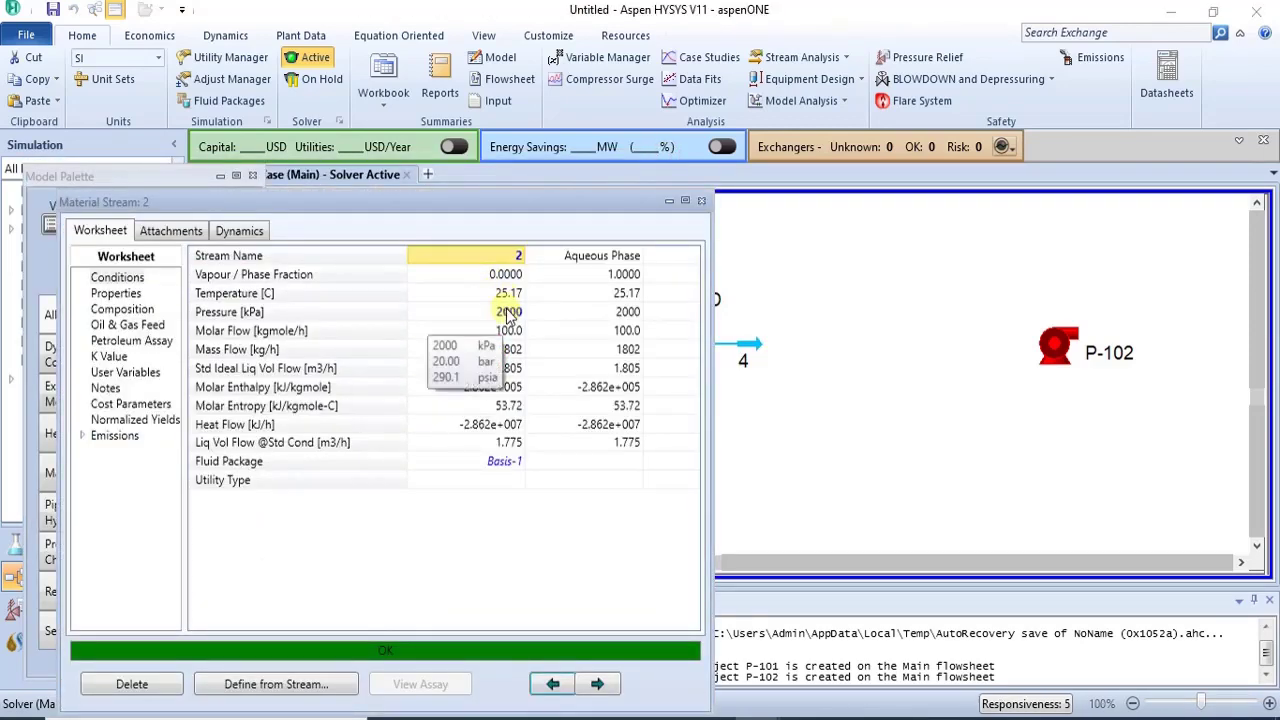
Close the properties of stream 2 and open those of the BACKWARD pump's outlet stream 4.
{"action": "left_click", "coordinate": [701, 201]}
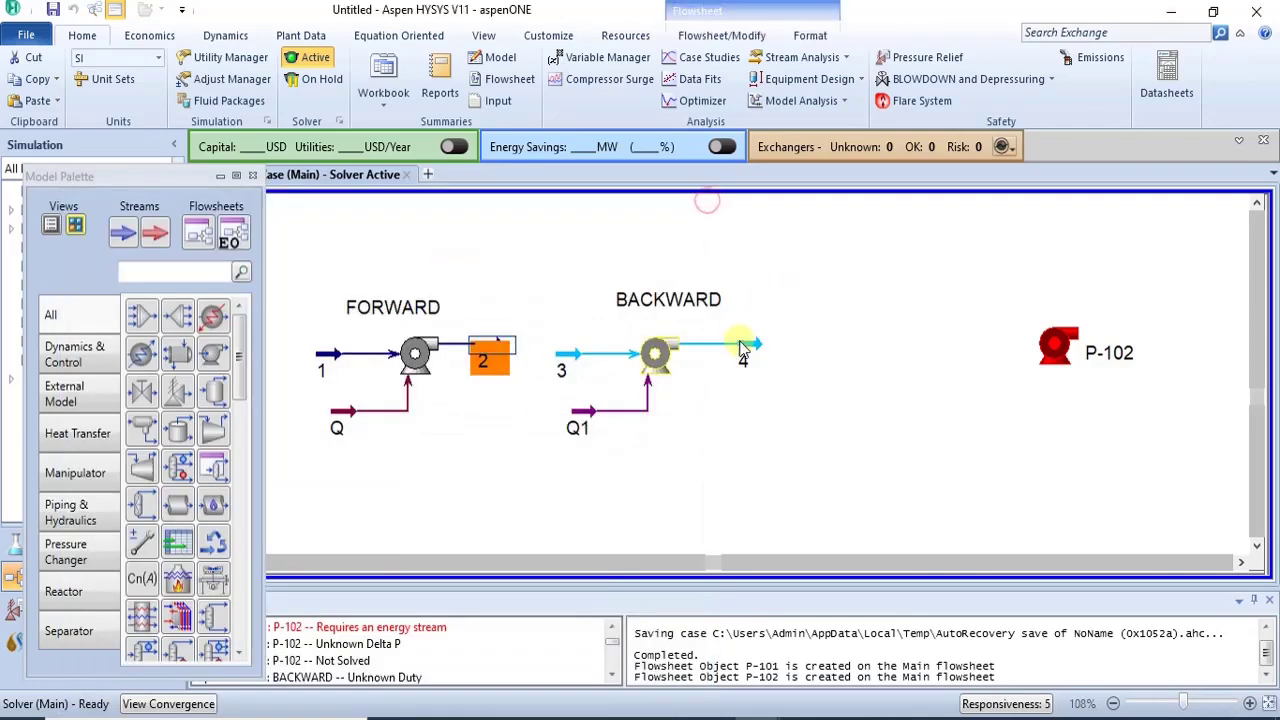
{"action": "left_click", "coordinate": [748, 352]}
{"action": "double_click", "coordinate": [748, 352]}
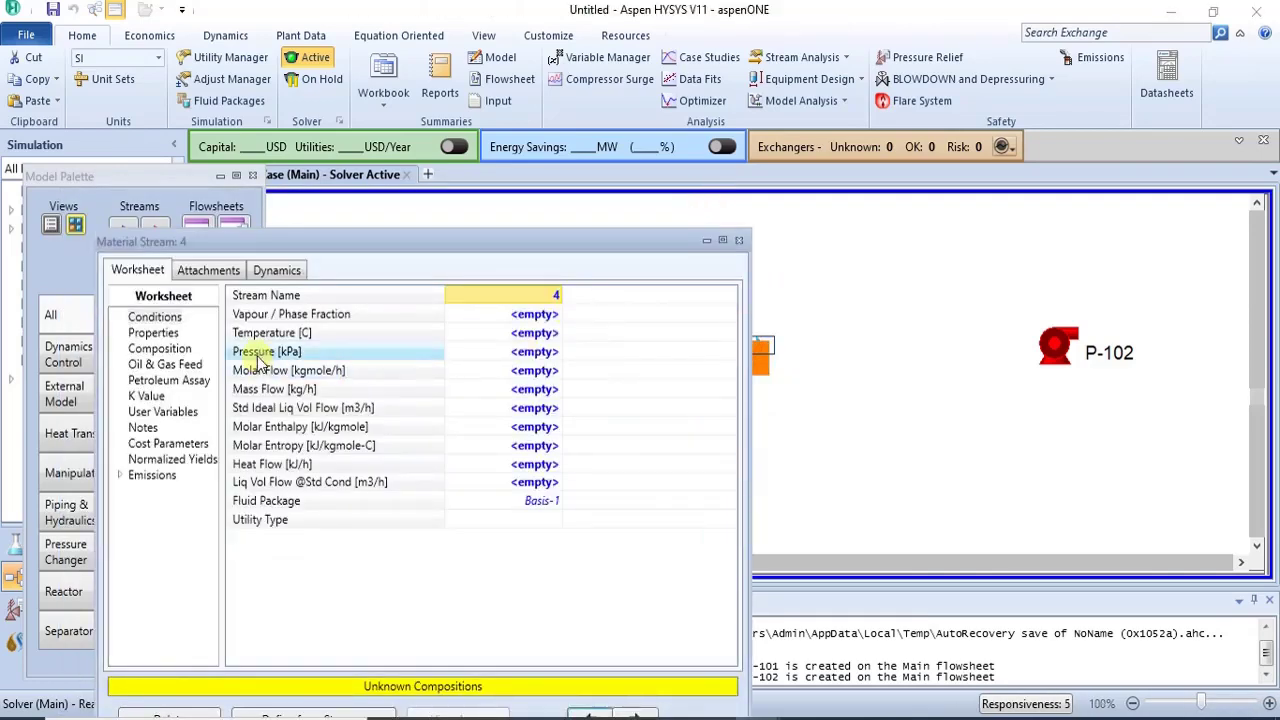
{"action": "left_click", "coordinate": [533, 352]}
{"action": "type", "text": "2"}
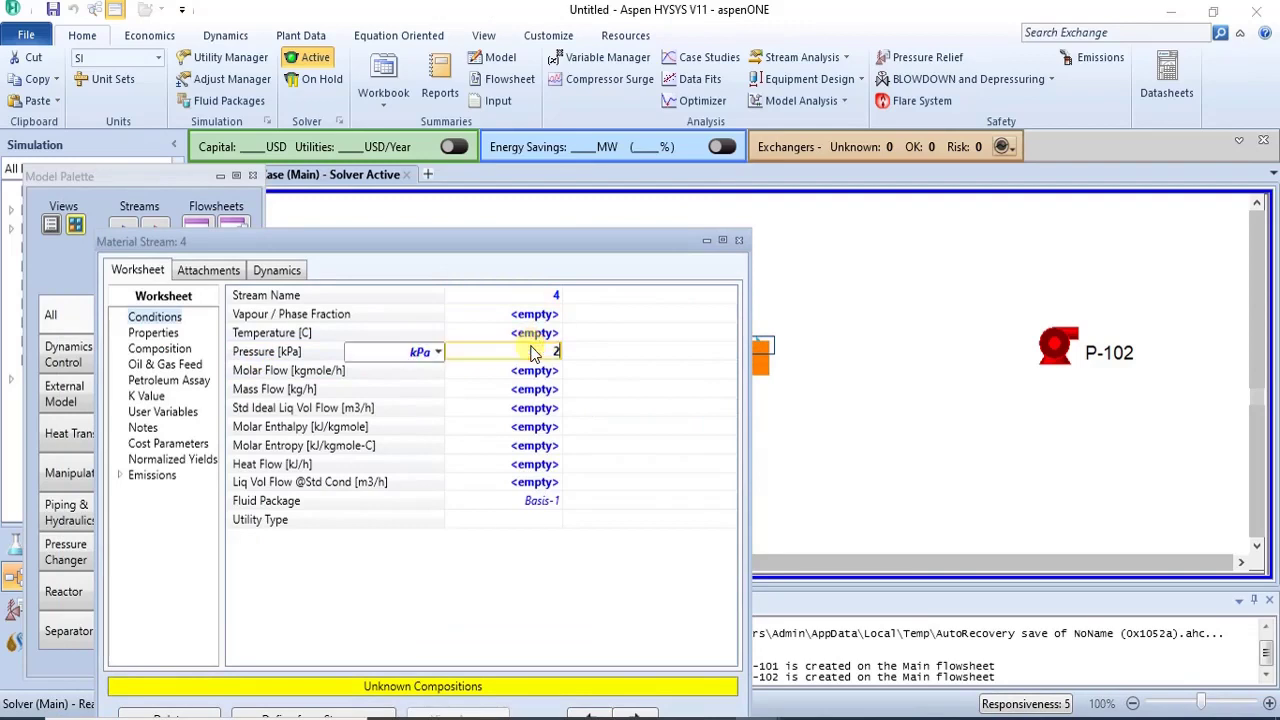
{"action": "type", "text": "5"}
{"action": "key", "text": "Return"}
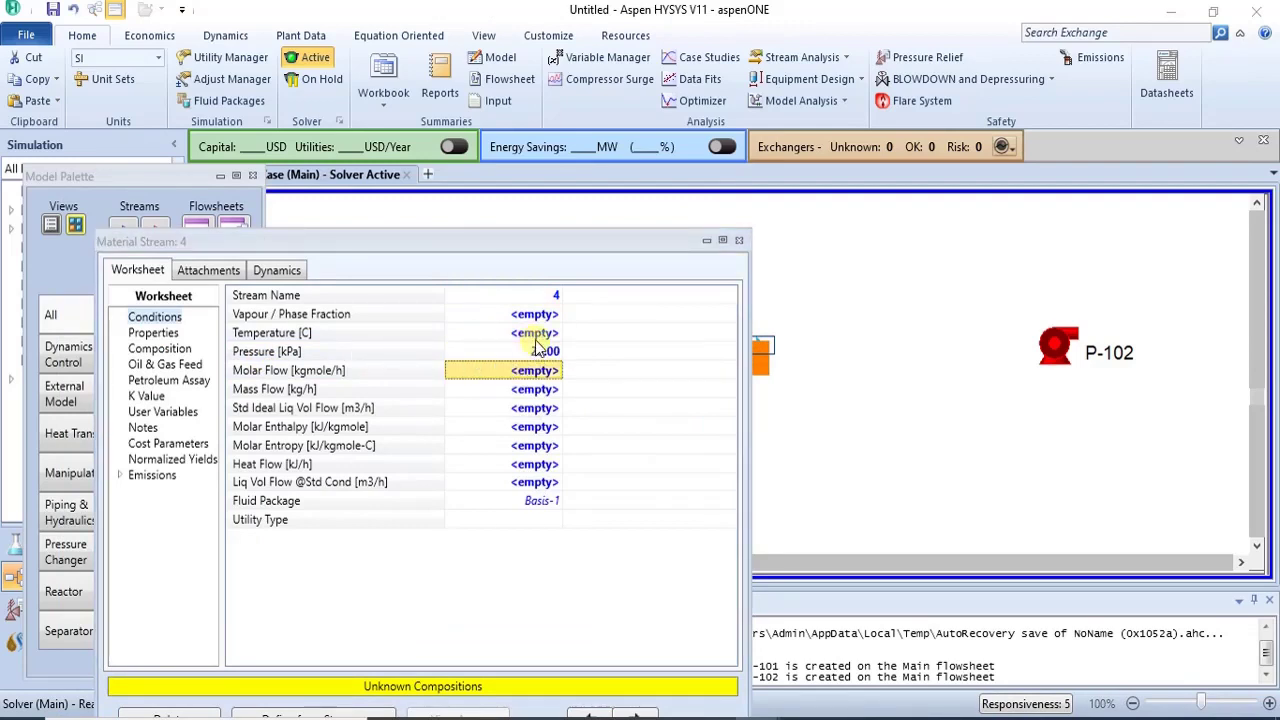
Set stream 4's temperature to 25 C, pressure to 2000 kPa and molar flow to 100 kgmole/h.
{"action": "left_click", "coordinate": [534, 336]}
{"action": "type", "text": "25"}
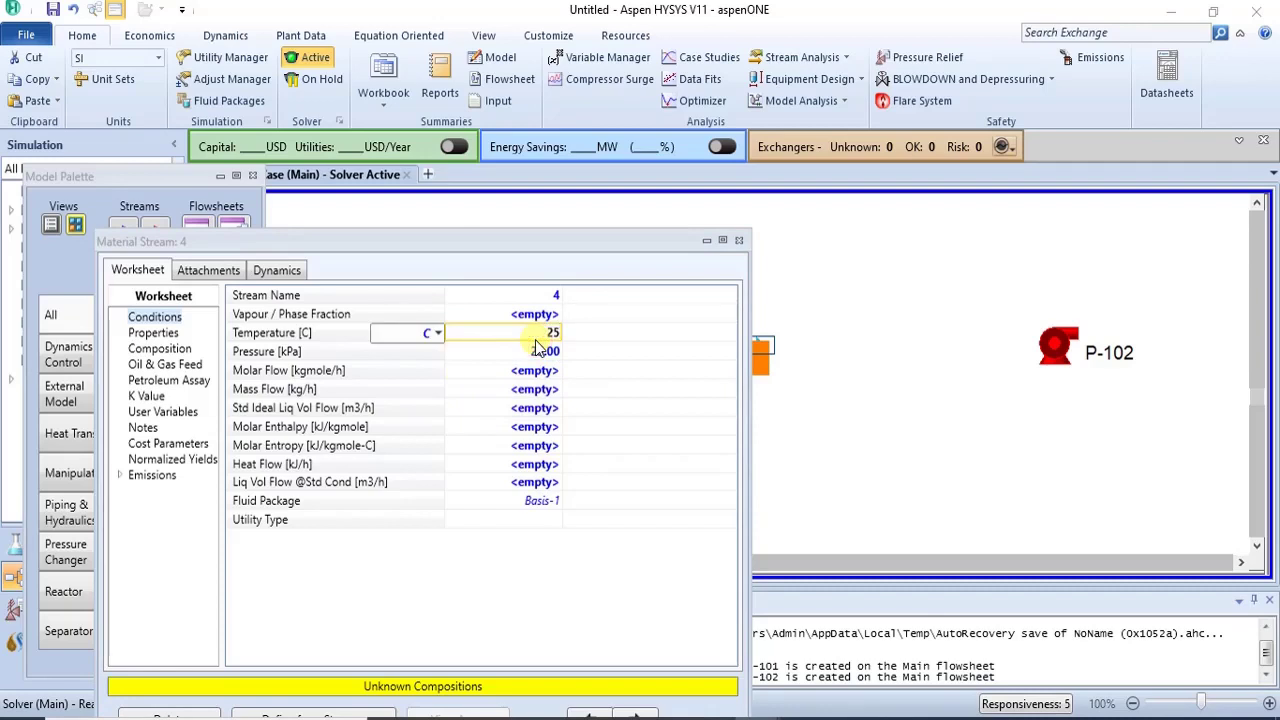
{"action": "key", "text": "Return"}
{"action": "type", "text": "2"}
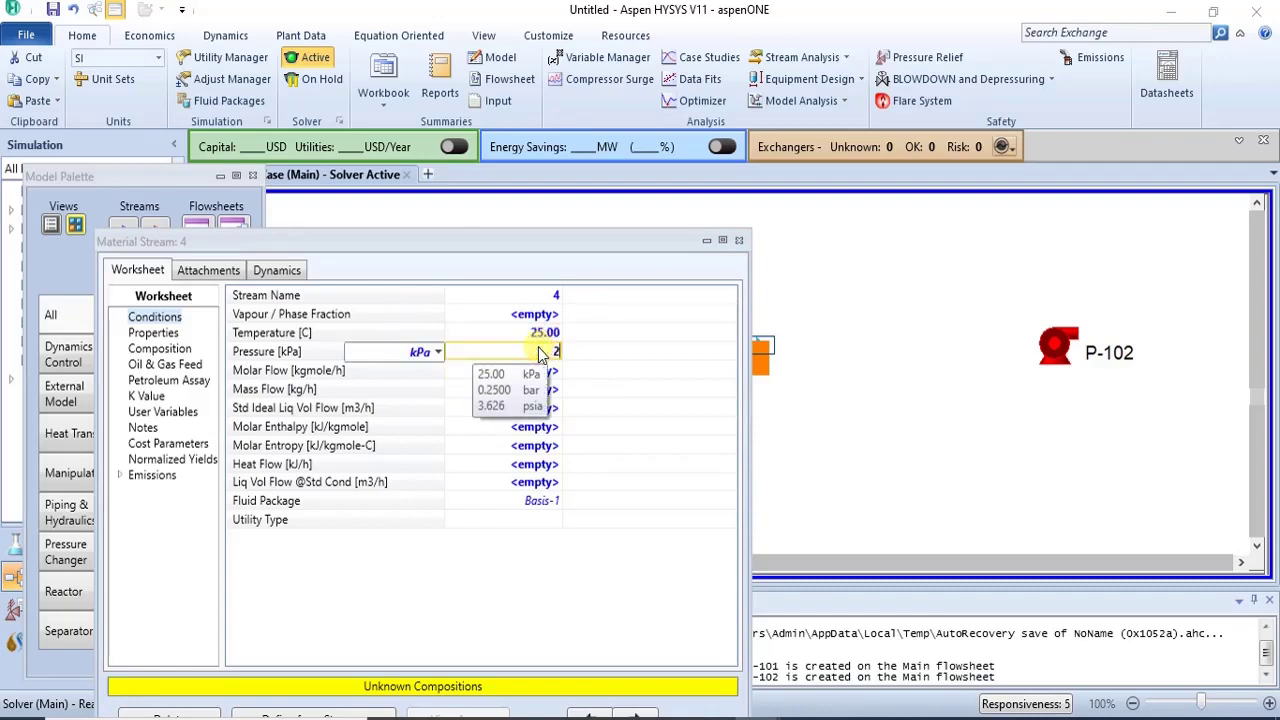
{"action": "type", "text": "000"}
{"action": "key", "text": "Return"}
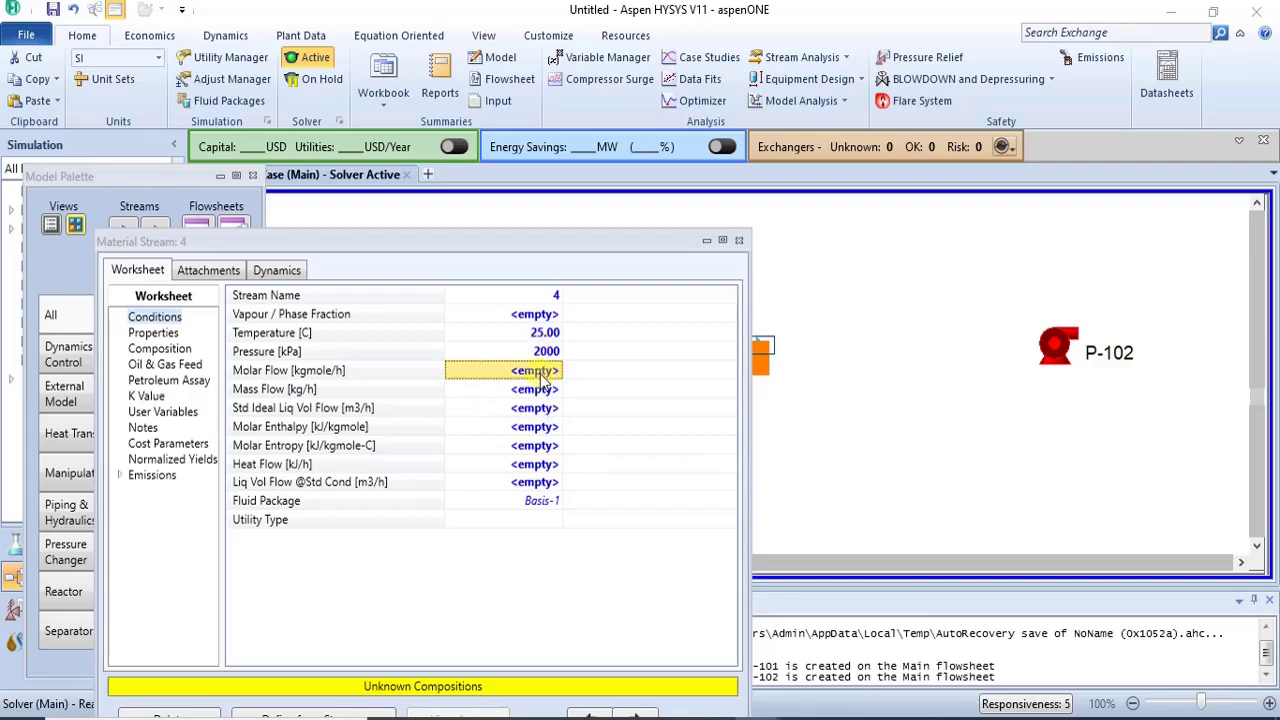
{"action": "type", "text": "100"}
{"action": "key", "text": "Return"}
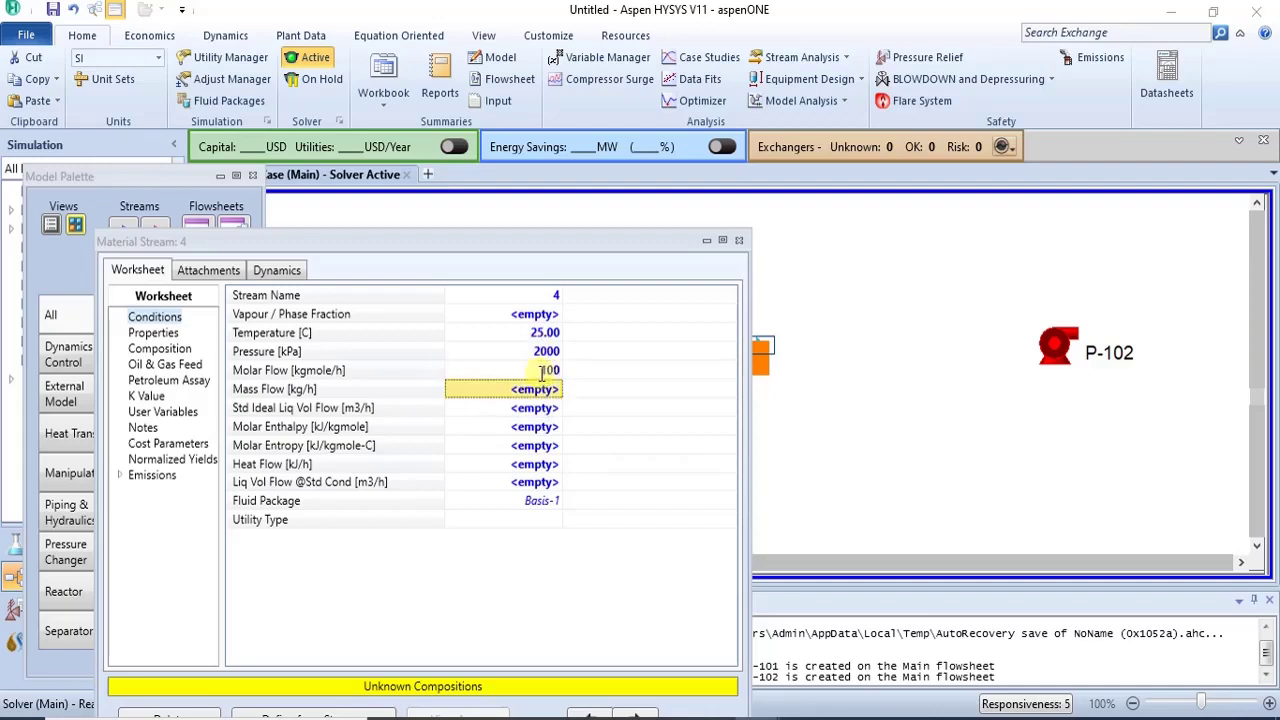
Define stream 4's composition as pure water with an H2O mole fraction of 1, and close the stream's properties.
{"action": "left_click", "coordinate": [192, 352]}
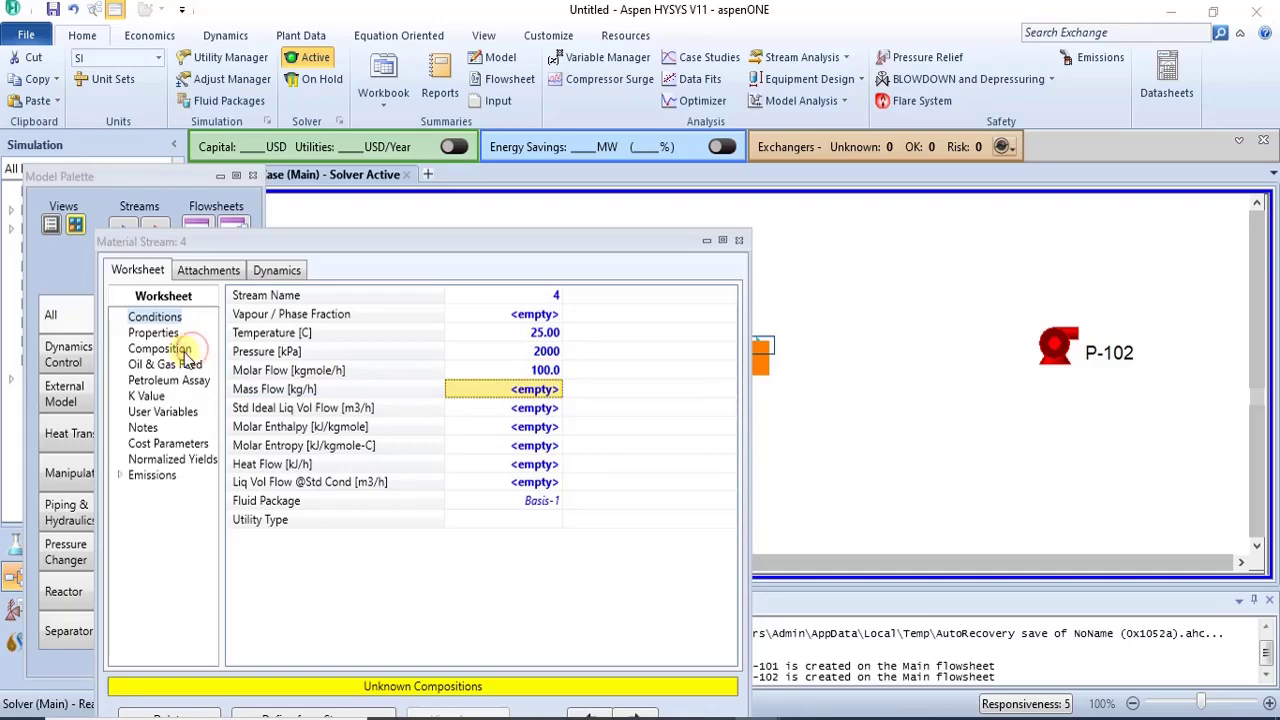
{"action": "left_click", "coordinate": [483, 342]}
{"action": "type", "text": "1"}
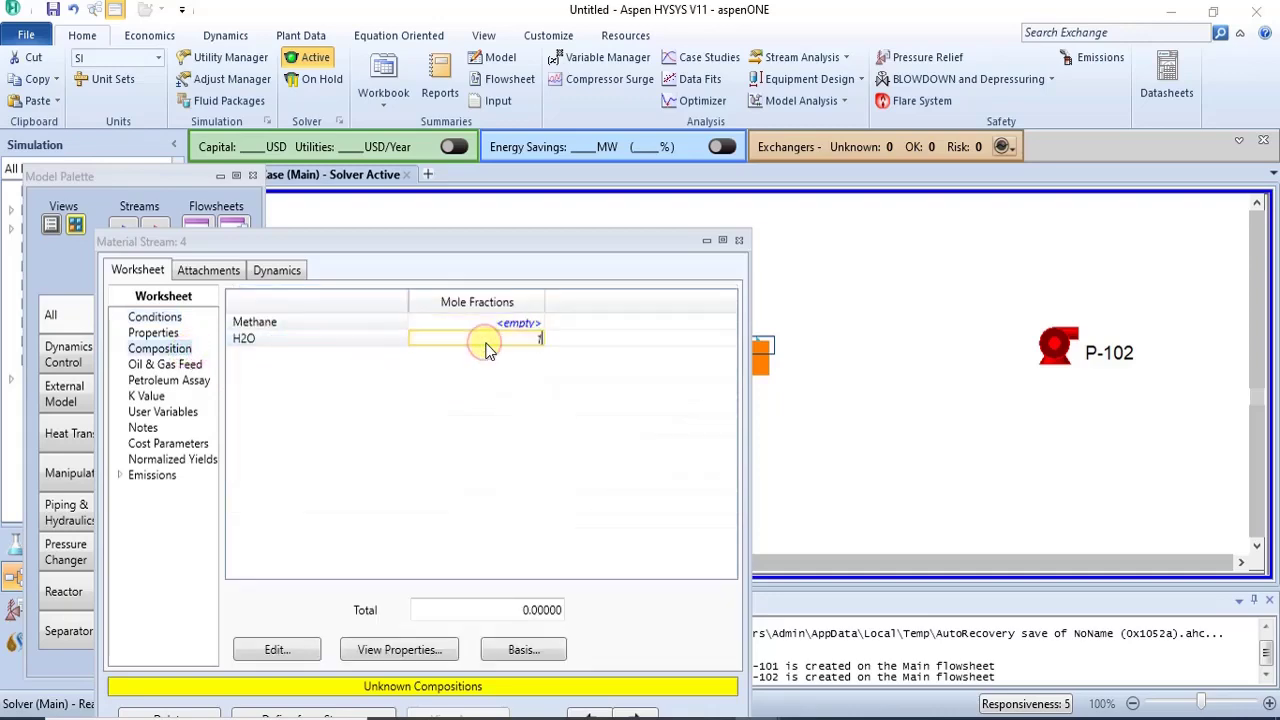
{"action": "key", "text": "Return"}
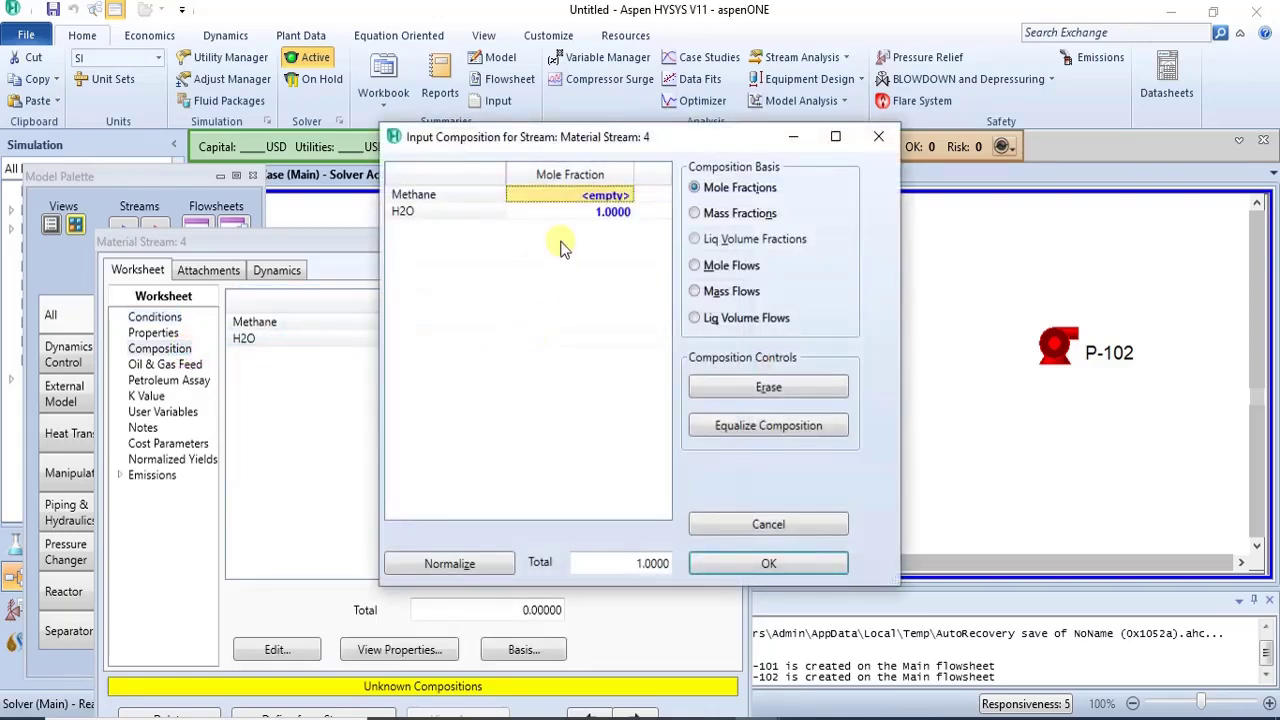
{"action": "left_click", "coordinate": [730, 565]}
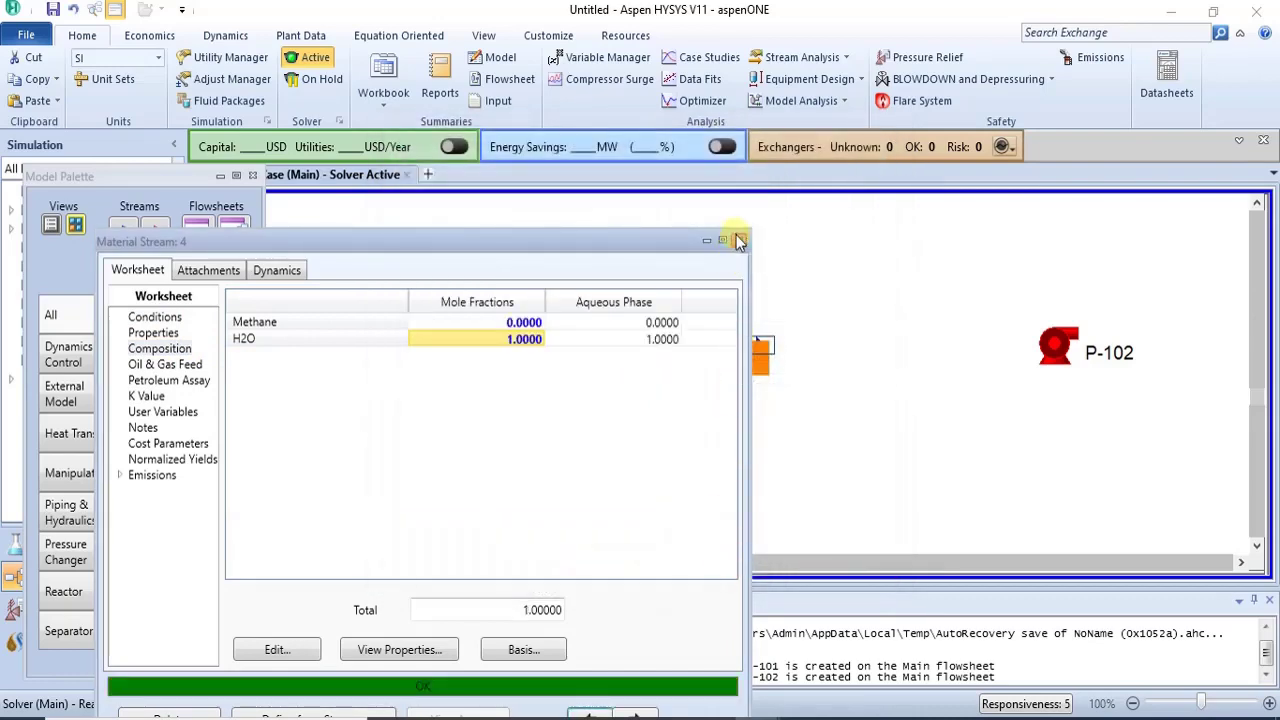
{"action": "left_click", "coordinate": [741, 242]}
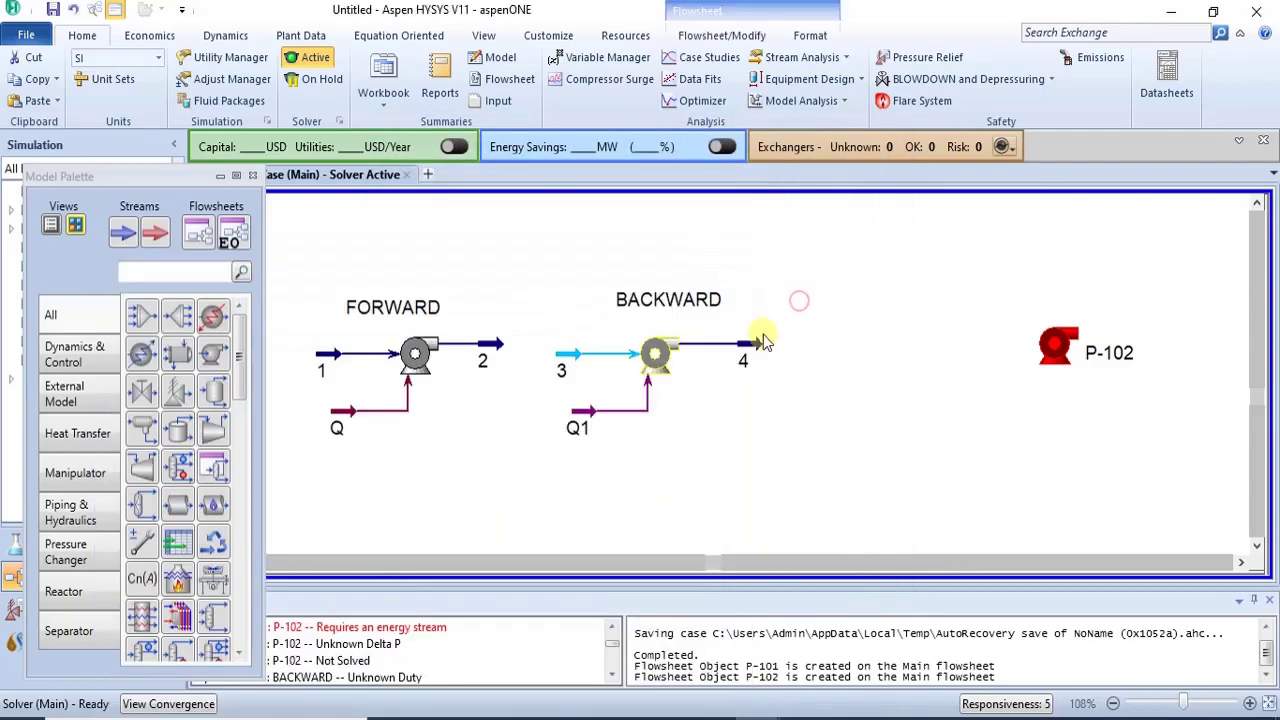
Set the pressure of the BACKWARD pump's inlet stream 3 to 1 atm in the pump's worksheet and close its properties.
{"action": "double_click", "coordinate": [657, 352]}
{"action": "left_click_drag", "start_coordinate": [840, 268], "coordinate": [796, 35]}
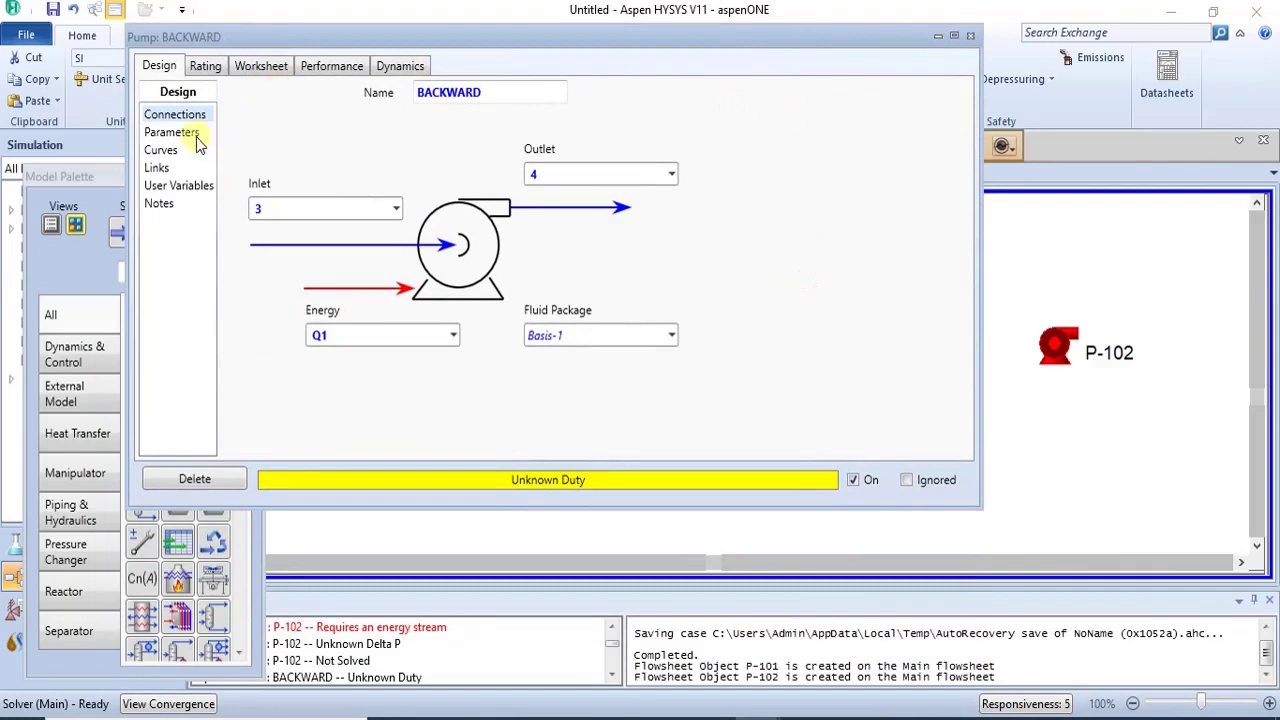
{"action": "left_click", "coordinate": [163, 132]}
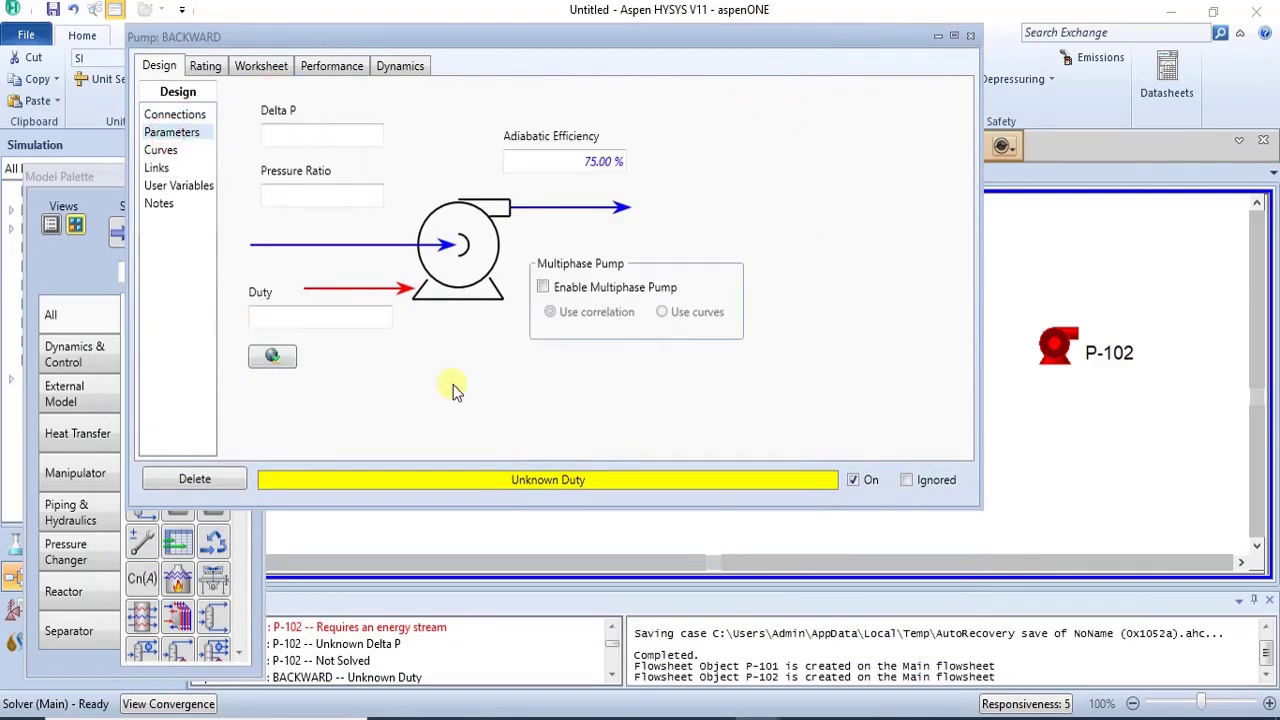
{"action": "left_click", "coordinate": [265, 67]}
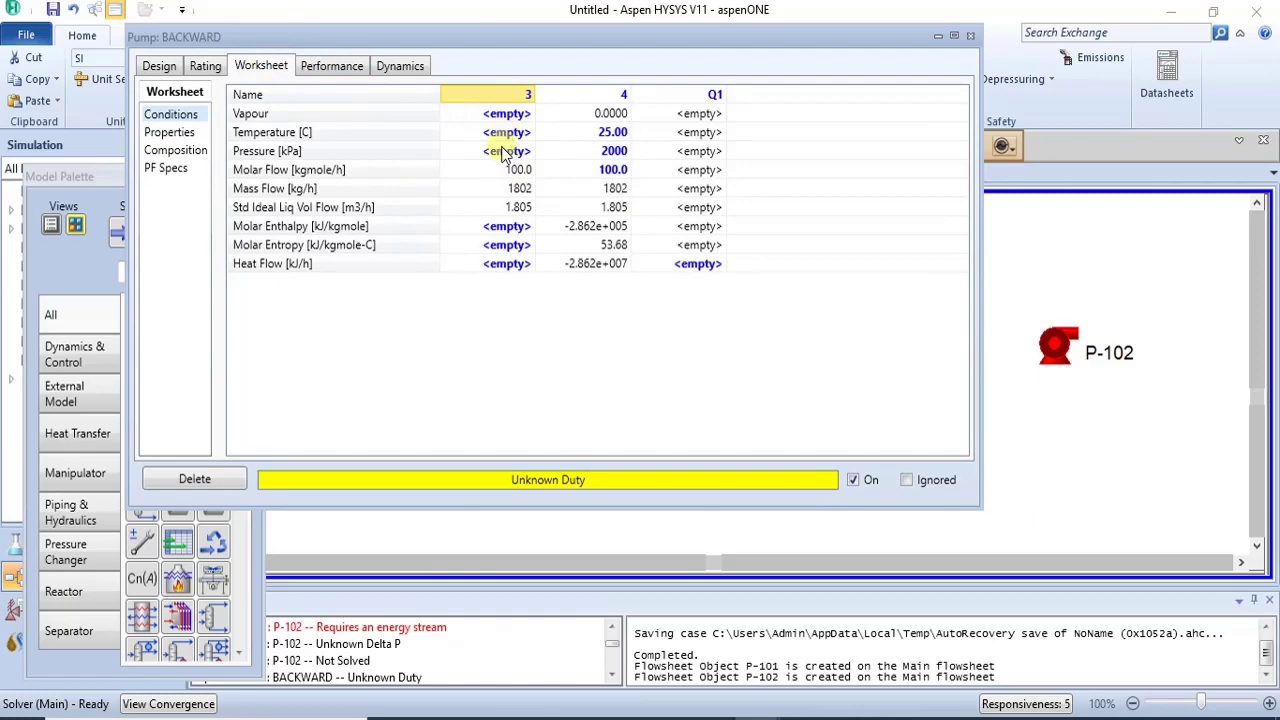
{"action": "left_click", "coordinate": [503, 153]}
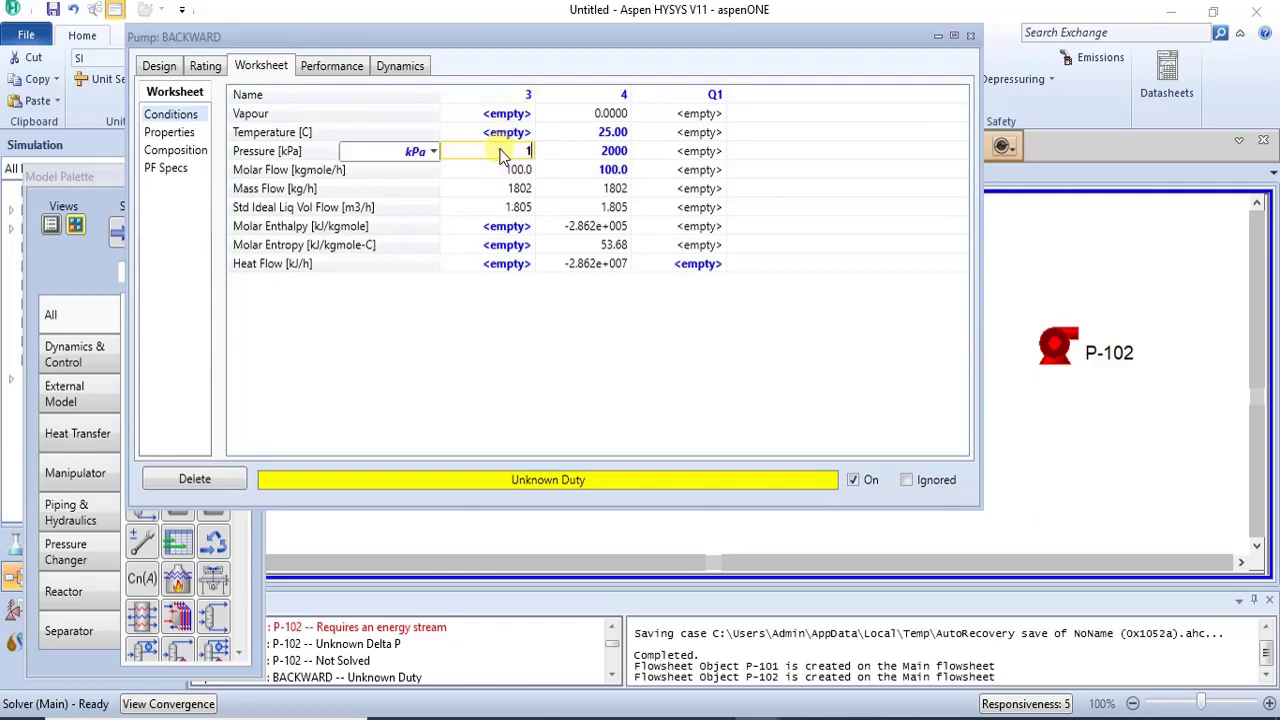
{"action": "left_click", "coordinate": [433, 151]}
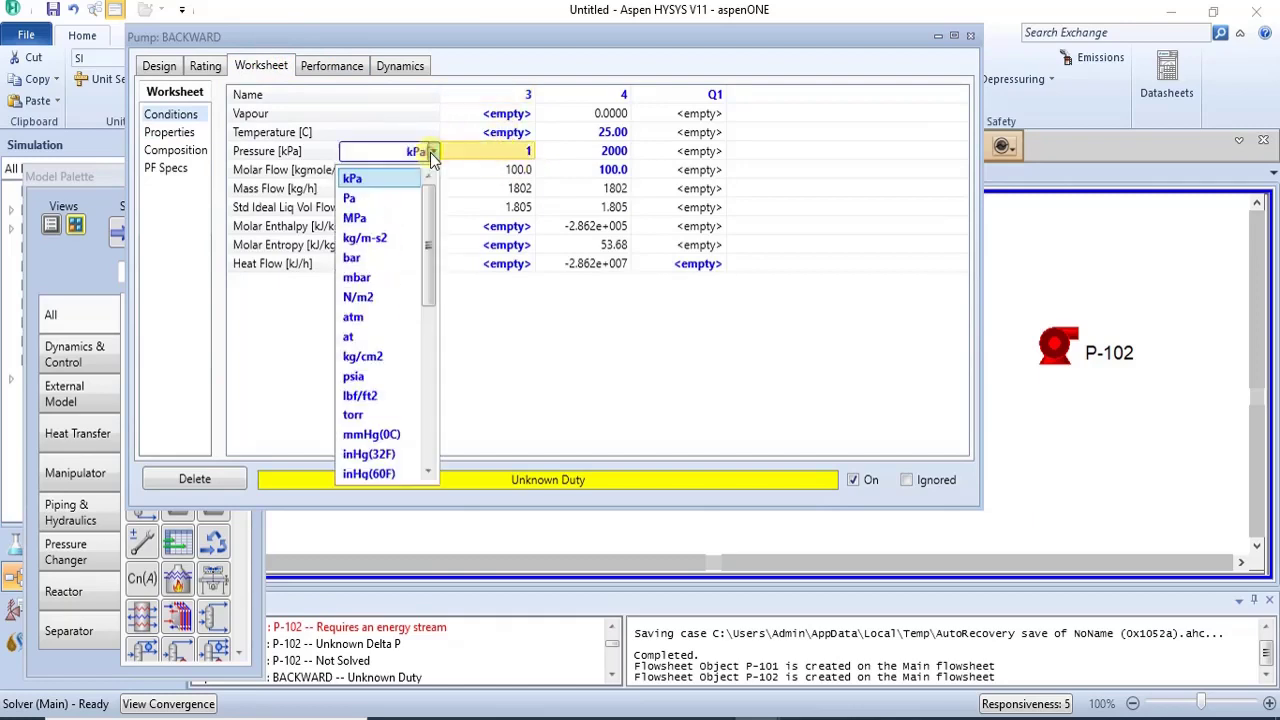
{"action": "left_click", "coordinate": [390, 316]}
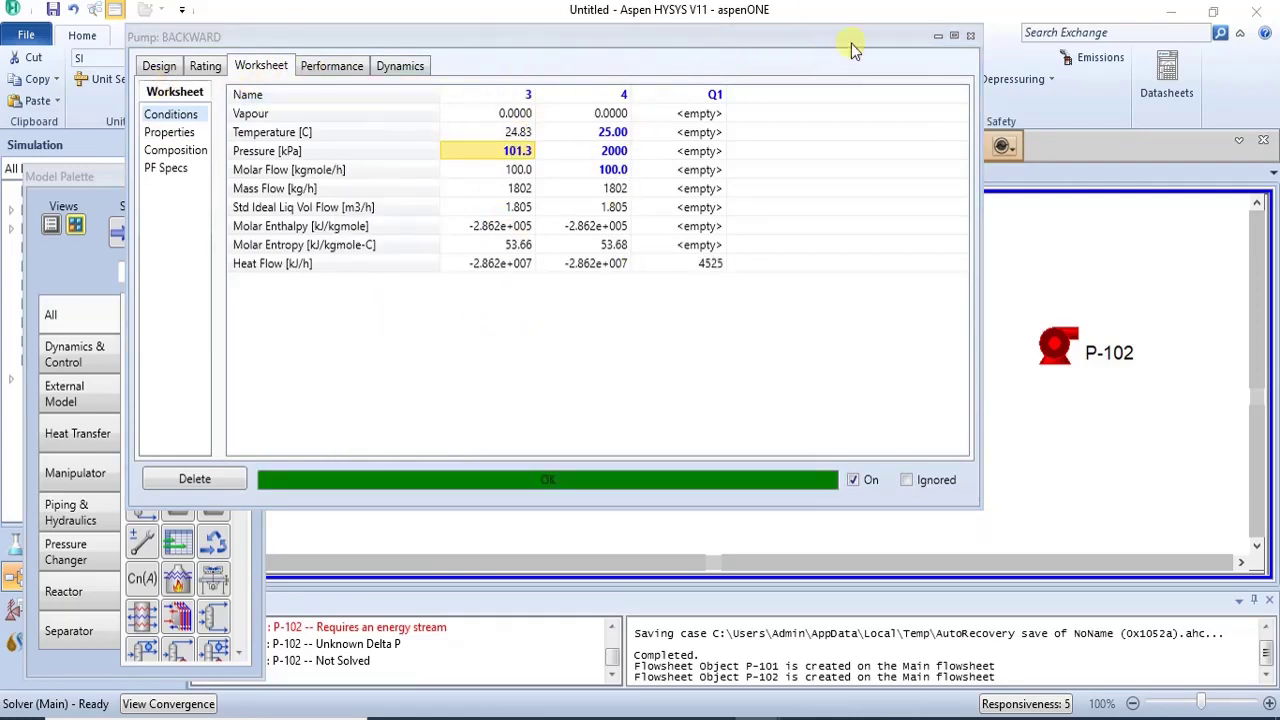
{"action": "left_click", "coordinate": [969, 37]}
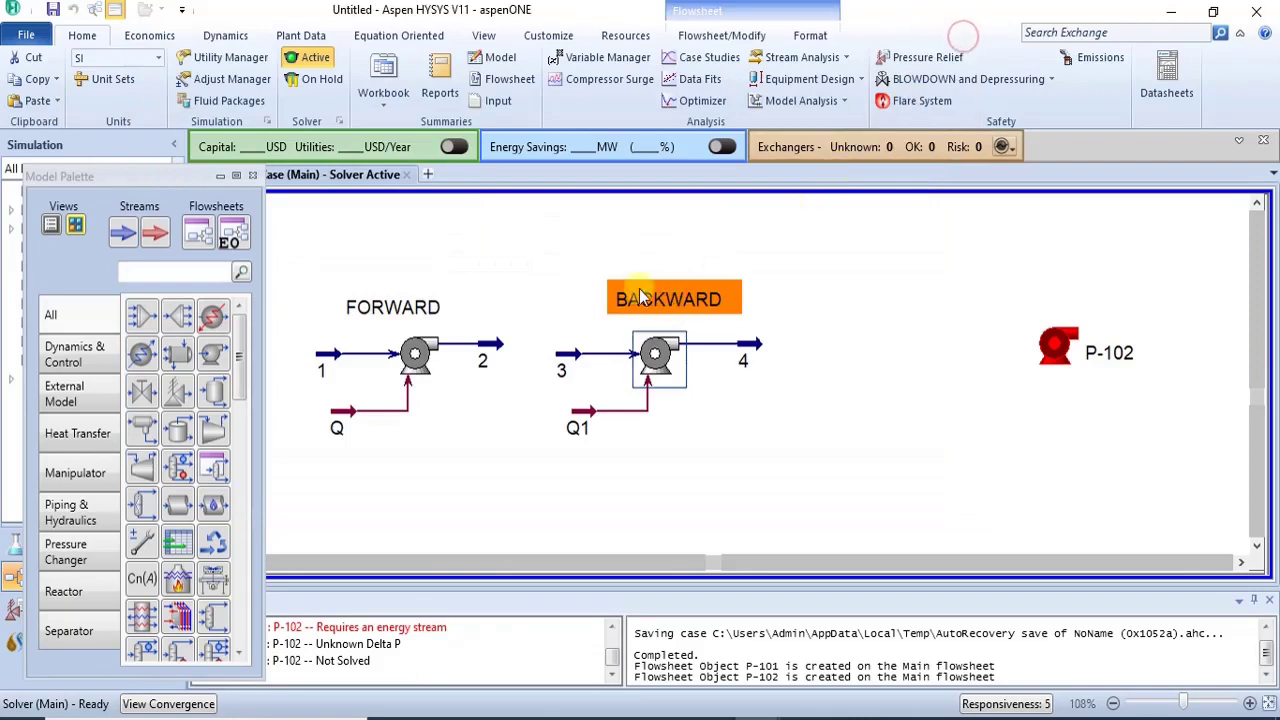
{"action": "left_click", "coordinate": [733, 398]}
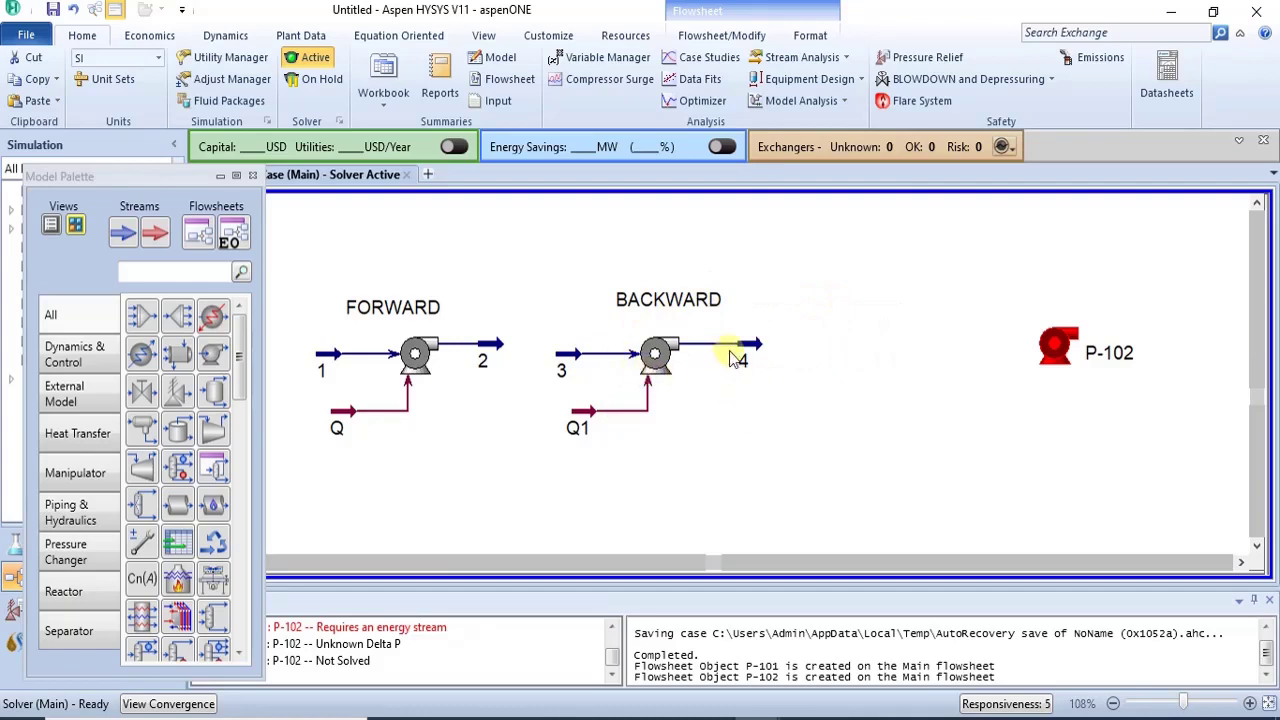
Examine the conditions of the BACKWARD pump's inlet stream 3 and outlet stream 4.
{"action": "mouse_move", "coordinate": [752, 348]}
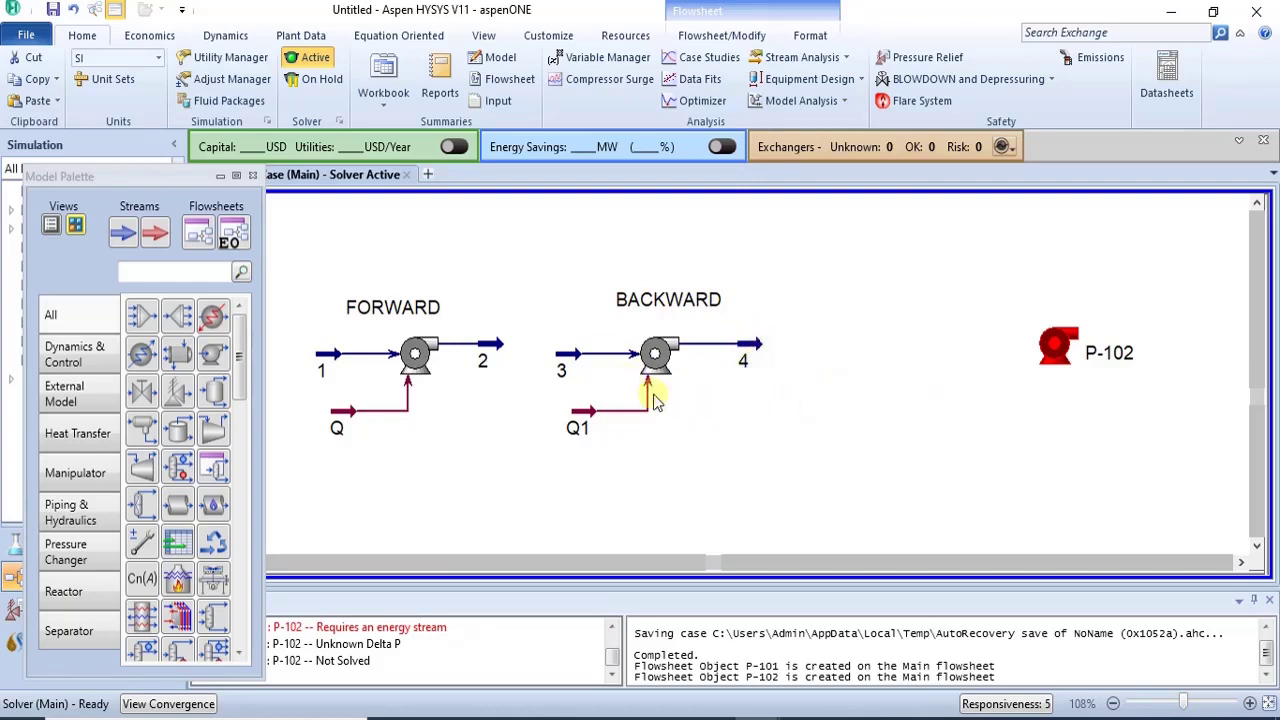
{"action": "mouse_move", "coordinate": [668, 372]}
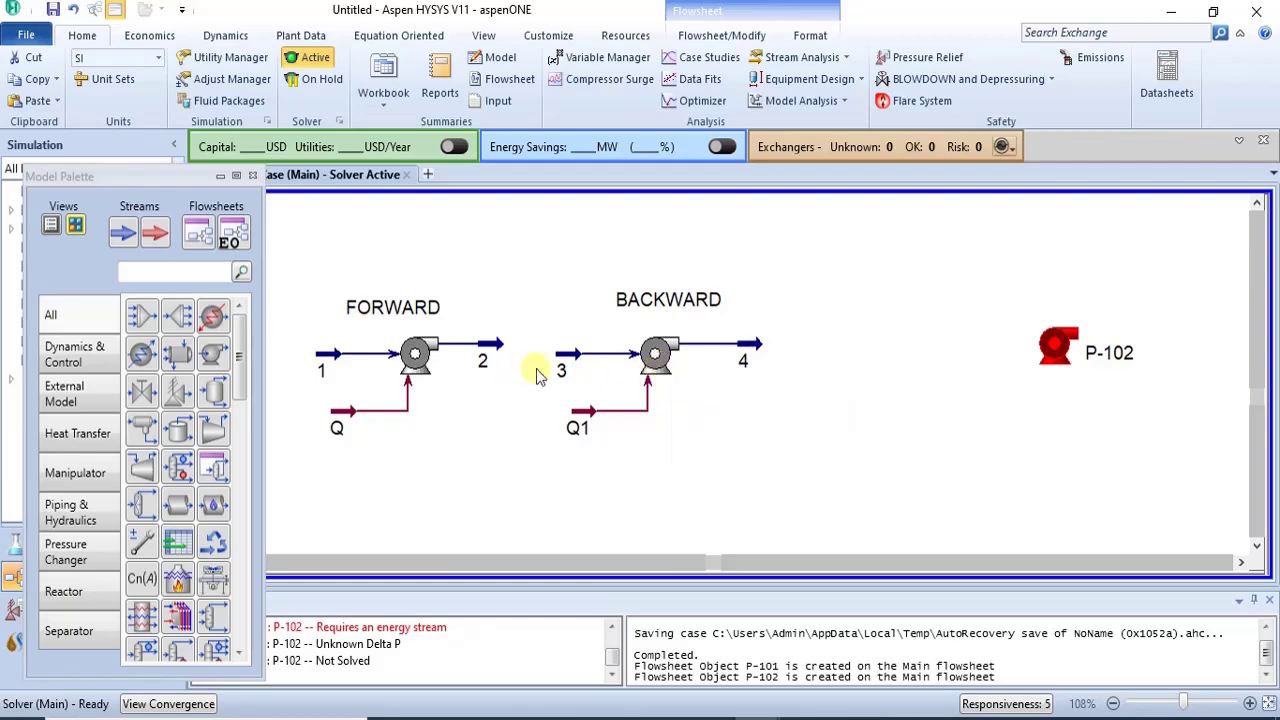
{"action": "double_click", "coordinate": [567, 356]}
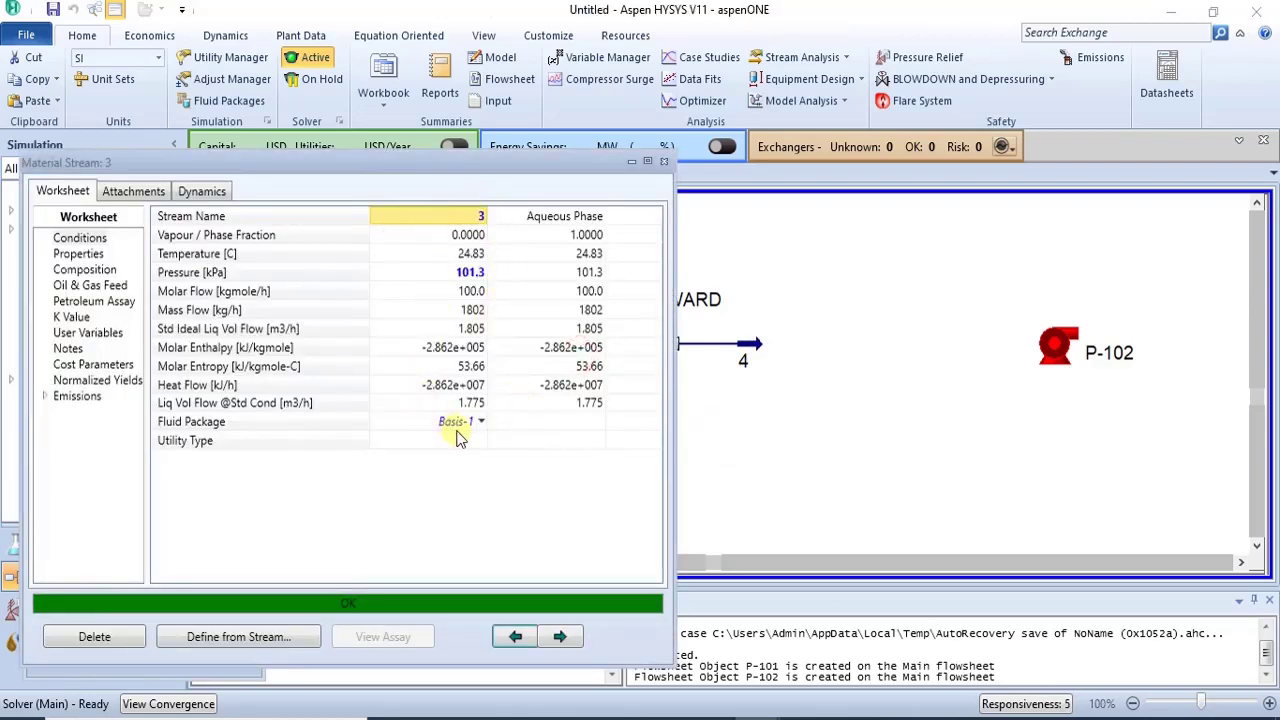
{"action": "left_click", "coordinate": [663, 161]}
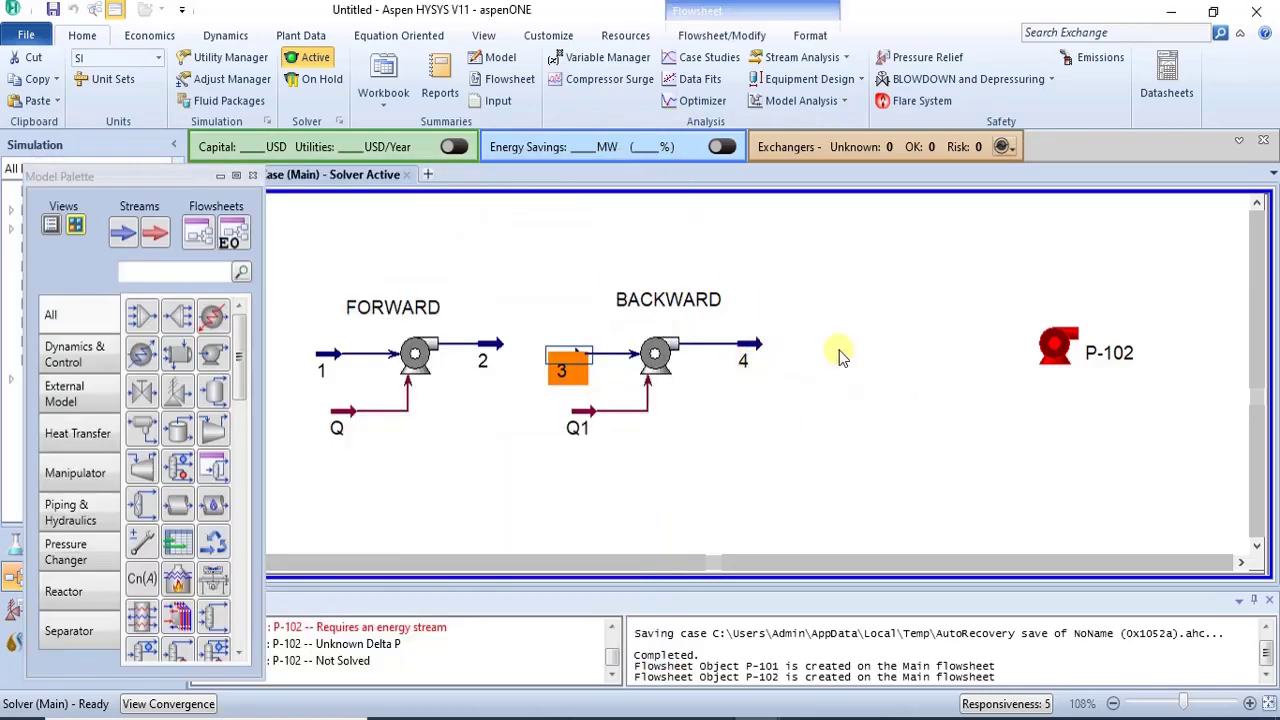
{"action": "left_click", "coordinate": [750, 352]}
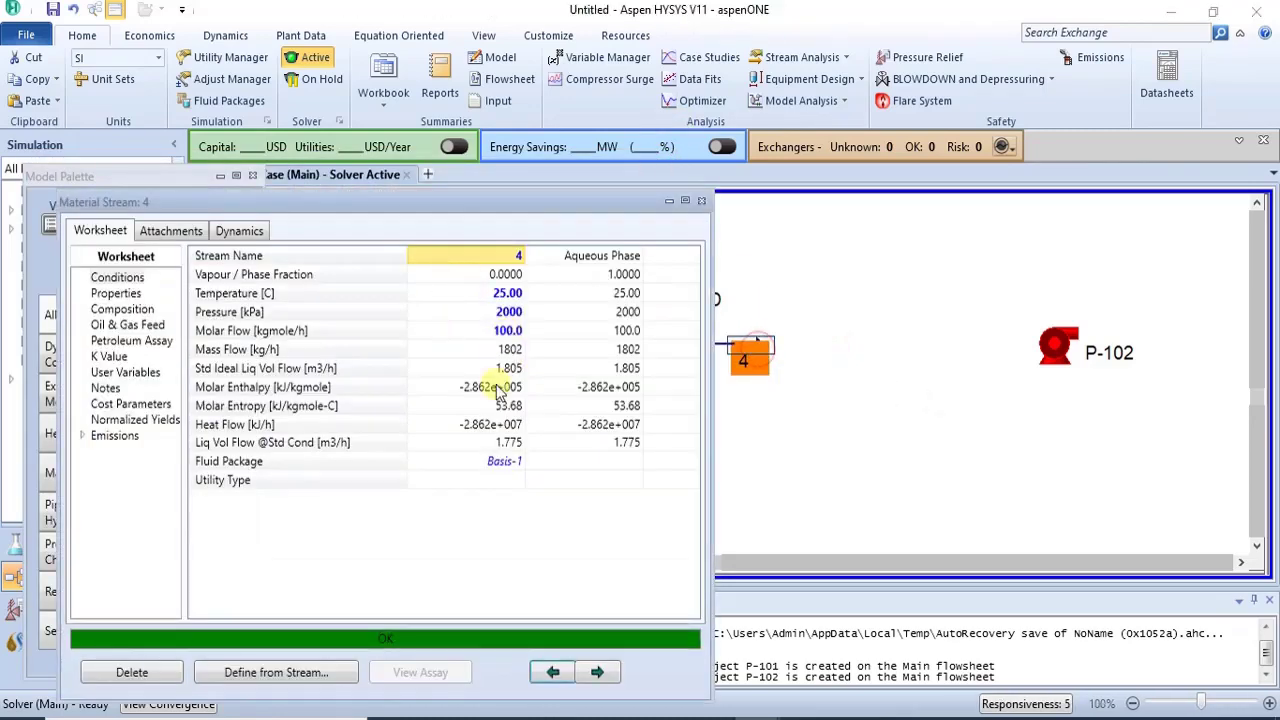
{"action": "left_click", "coordinate": [707, 201]}
{"action": "left_click", "coordinate": [819, 317]}
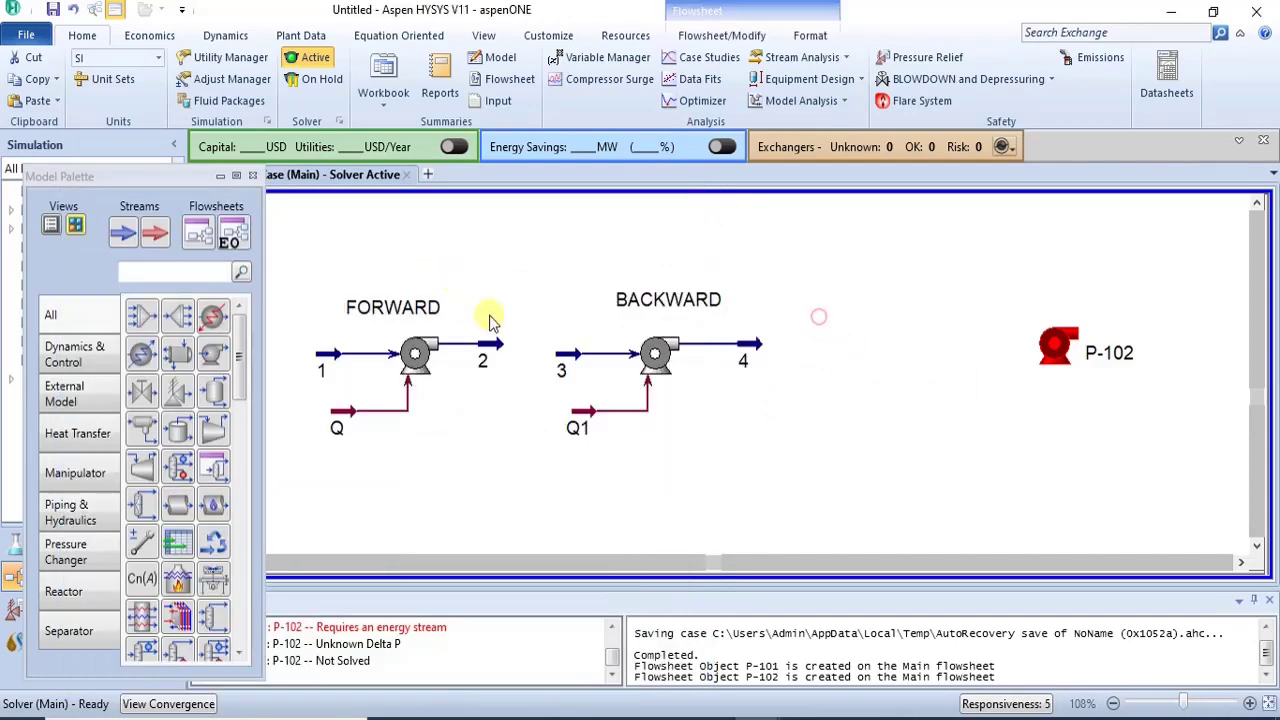
Examine the conditions of the FORWARD pump's inlet stream 1 and outlet stream 2 for comparison.
{"action": "mouse_move", "coordinate": [484, 362]}
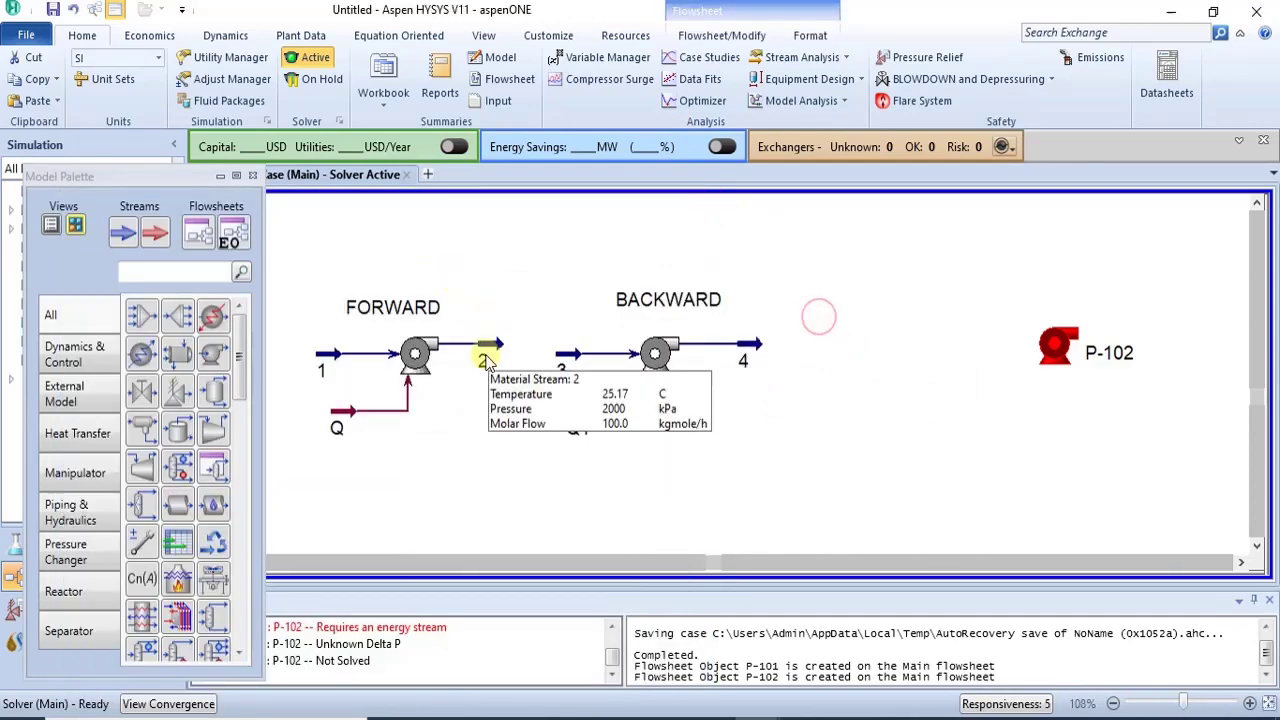
{"action": "double_click", "coordinate": [314, 362]}
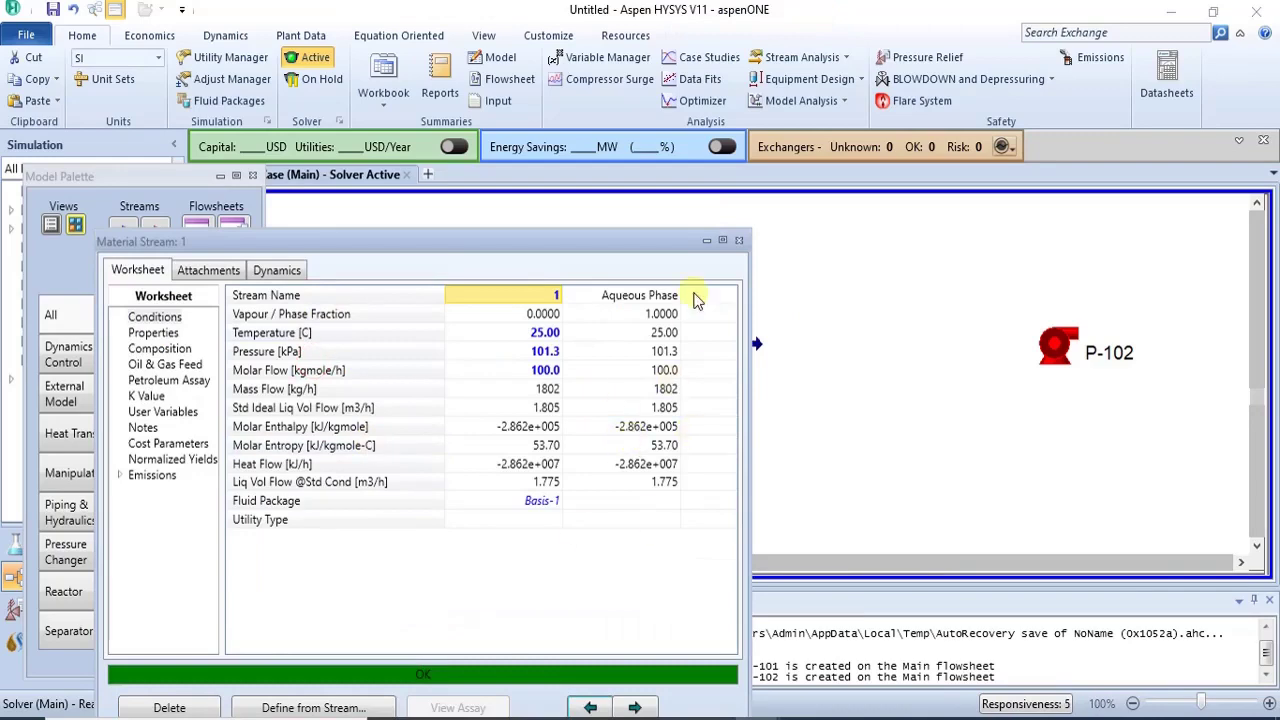
{"action": "left_click", "coordinate": [740, 242]}
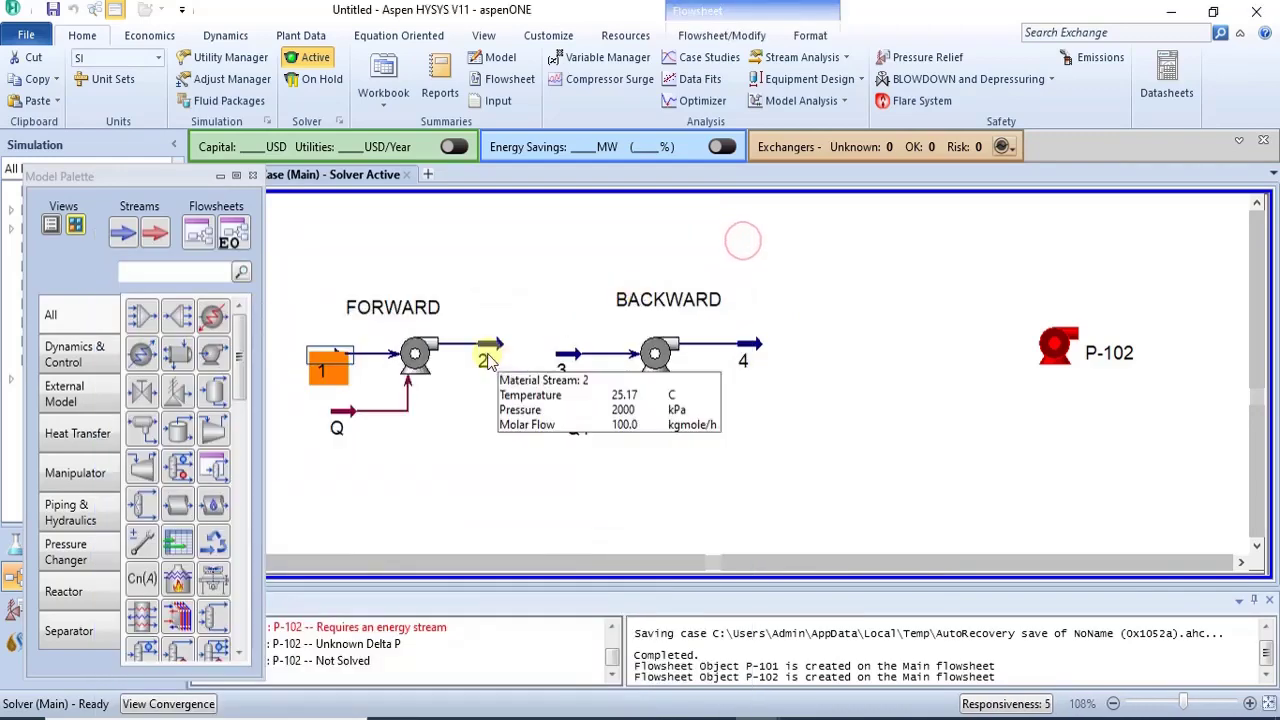
{"action": "double_click", "coordinate": [486, 354]}
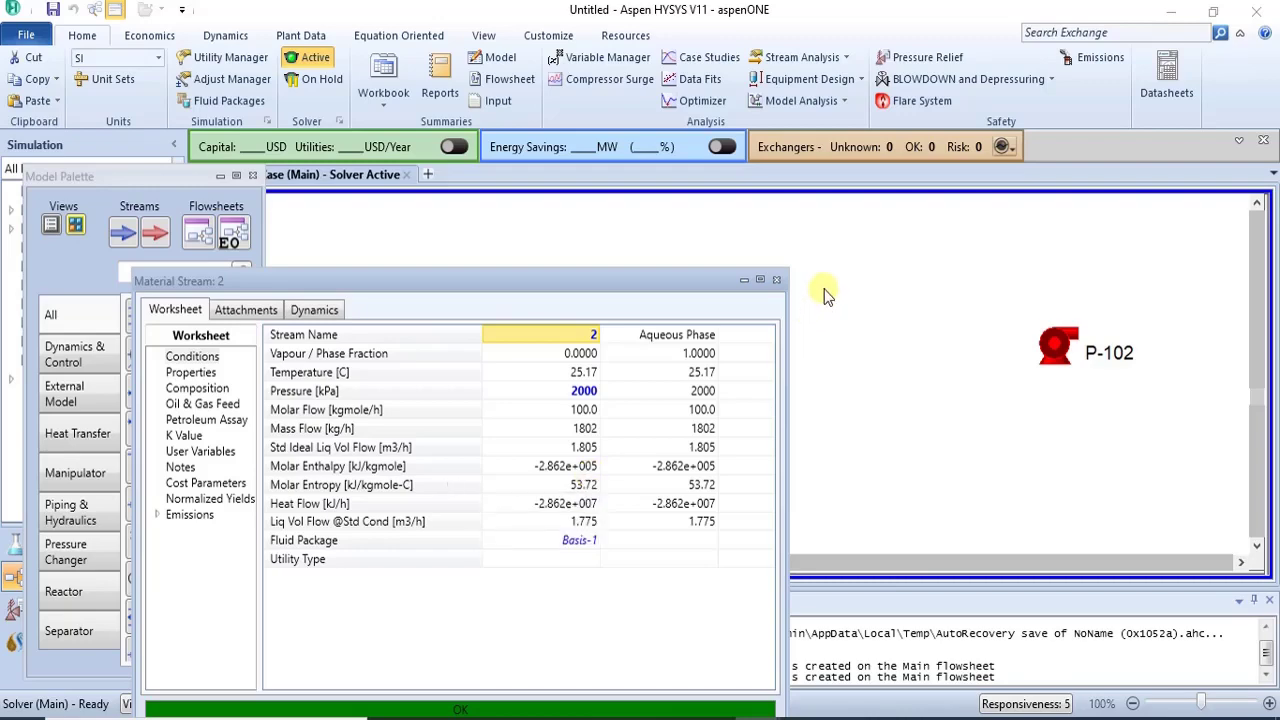
{"action": "left_click", "coordinate": [776, 282]}
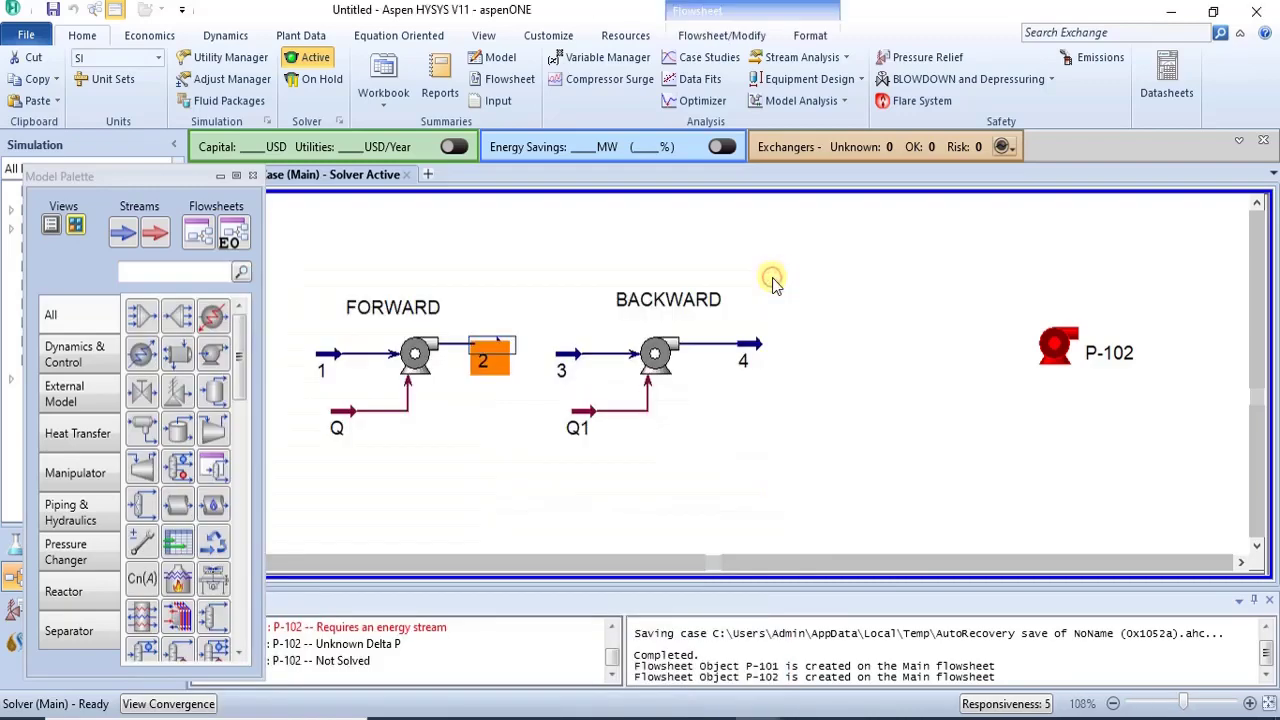
Close the model palette and move the FORWARD pump with streams 1, 2 and Q toward the flowsheet's upper left corner.
{"action": "left_click", "coordinate": [252, 177]}
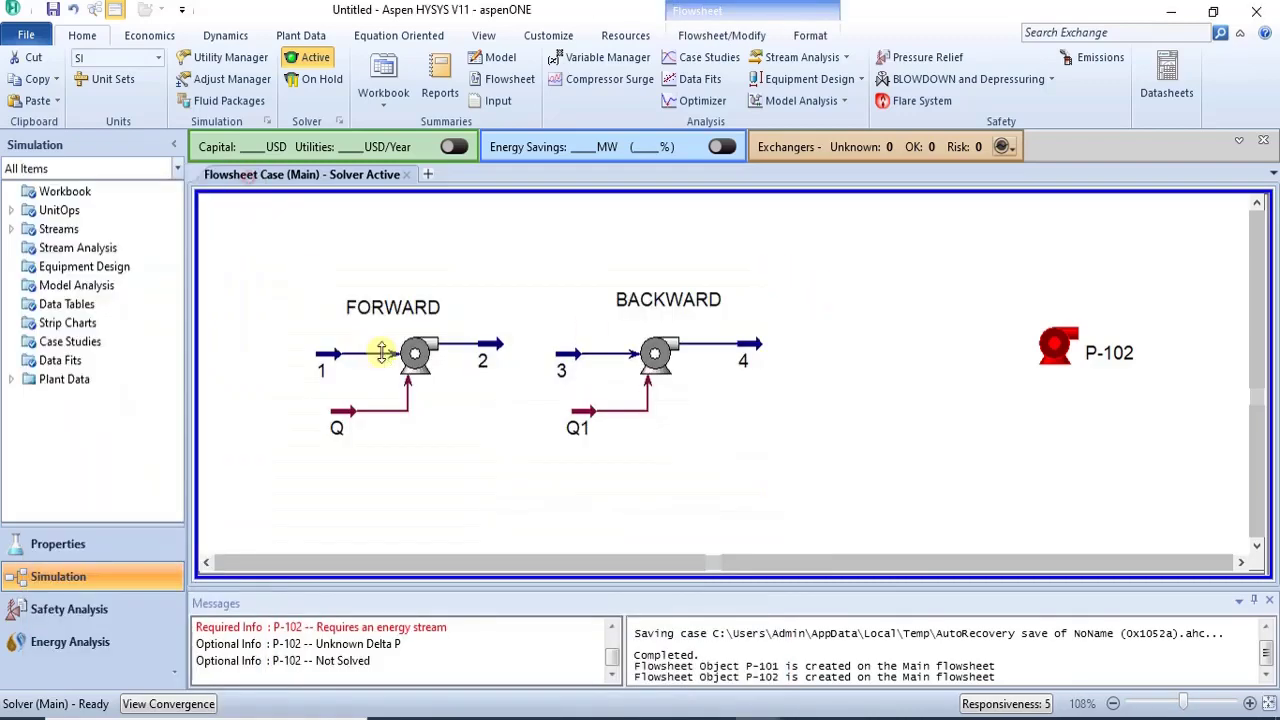
{"action": "left_click_drag", "start_coordinate": [286, 254], "coordinate": [519, 462]}
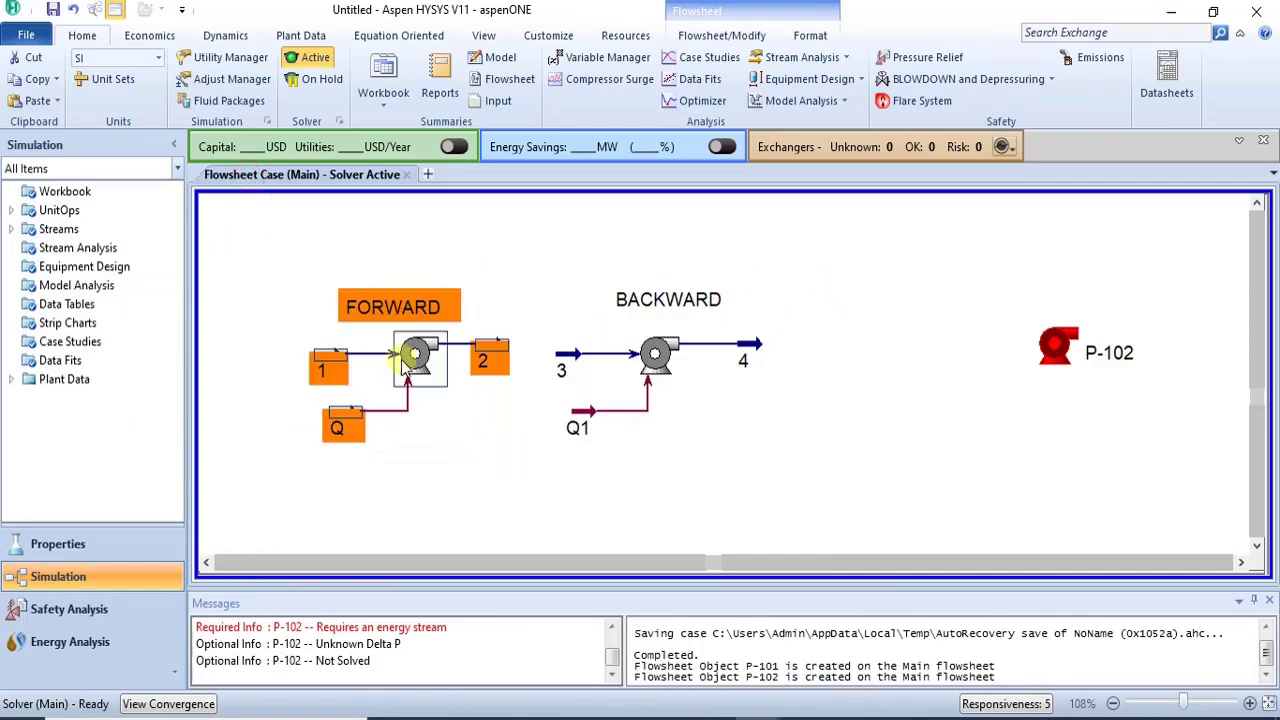
{"action": "left_click_drag", "start_coordinate": [405, 358], "coordinate": [328, 312]}
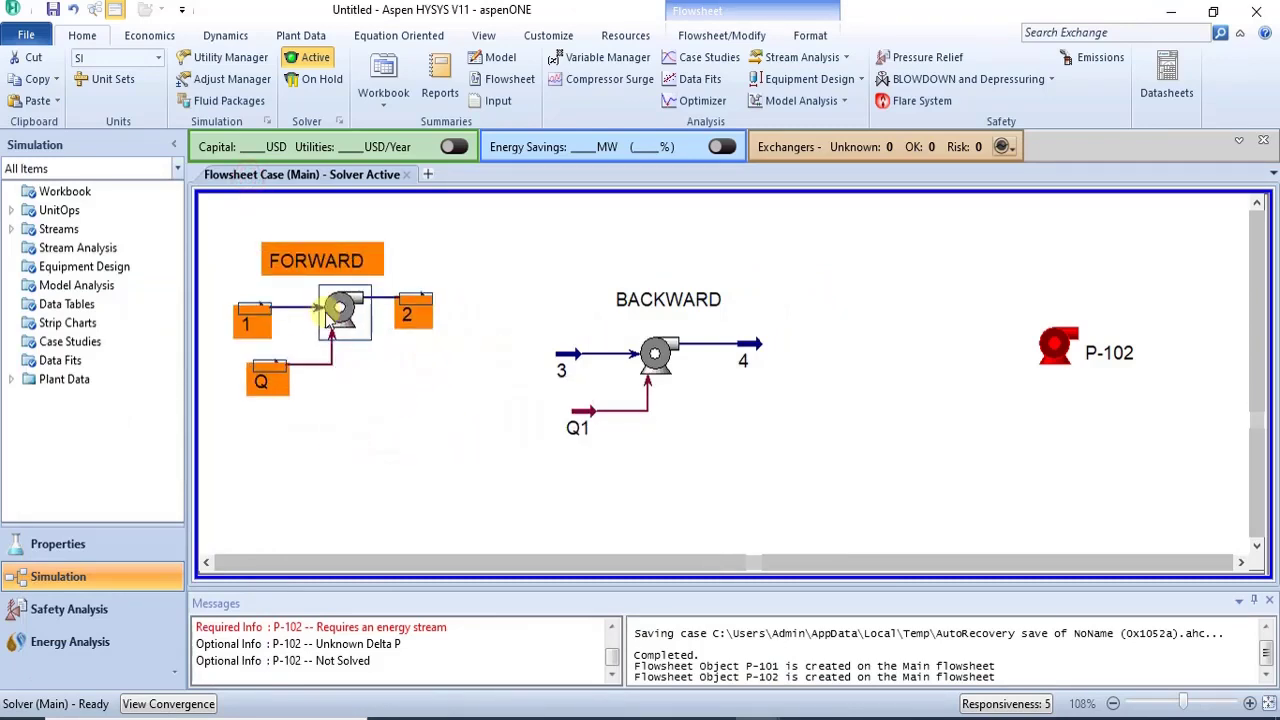
Move the BACKWARD pump with streams 3, 4 and Q1 up beside the FORWARD pump on the flowsheet.
{"action": "left_click", "coordinate": [441, 408]}
{"action": "left_click_drag", "start_coordinate": [509, 262], "coordinate": [792, 458]}
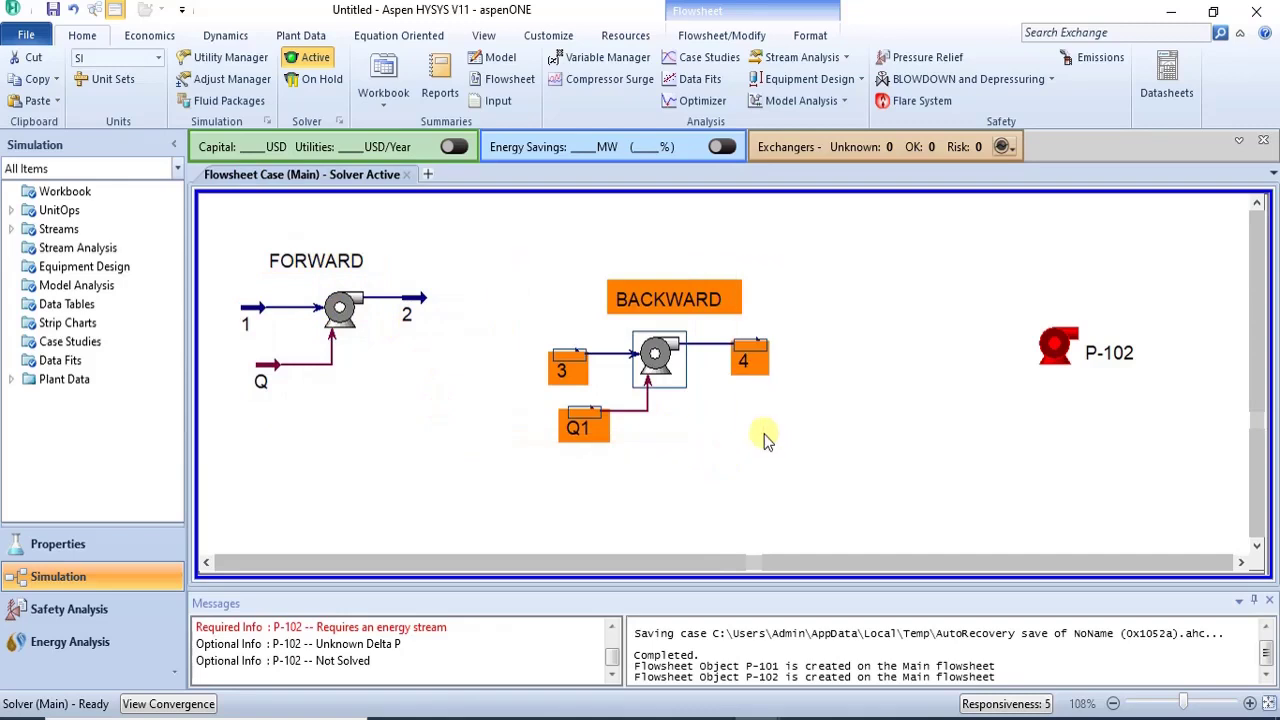
{"action": "left_click_drag", "start_coordinate": [668, 370], "coordinate": [597, 333]}
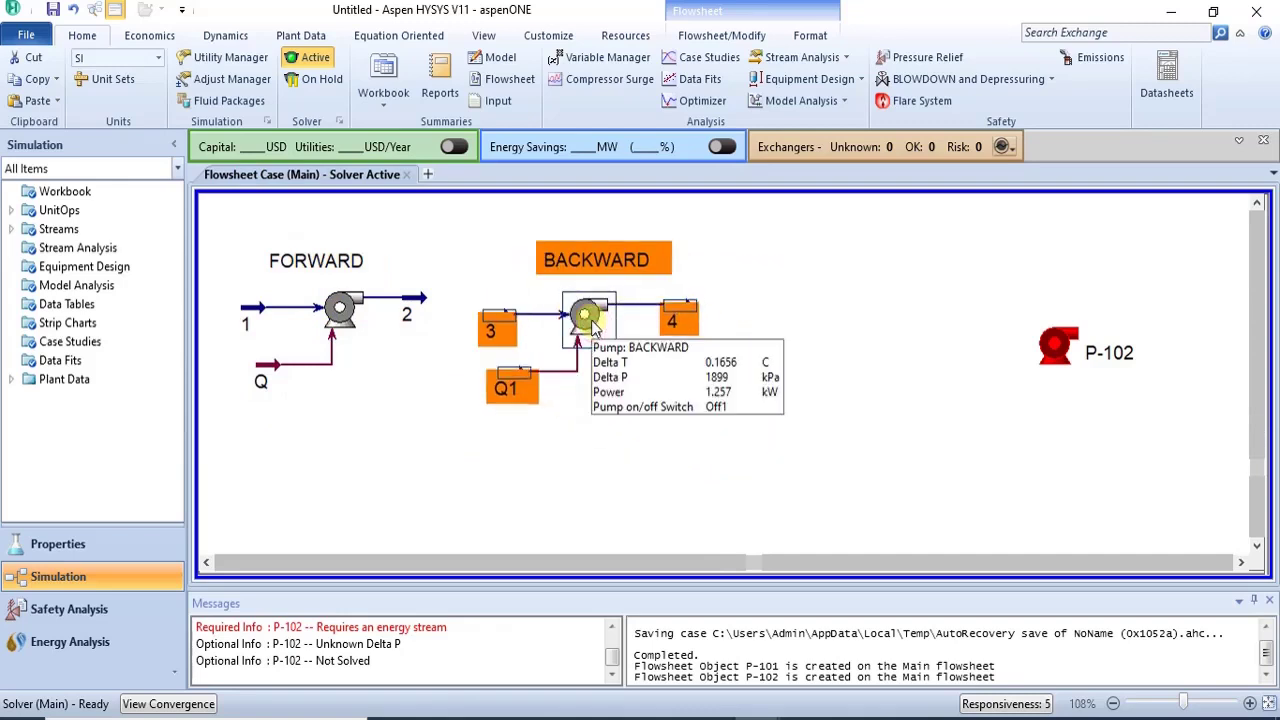
{"action": "left_click", "coordinate": [629, 377]}
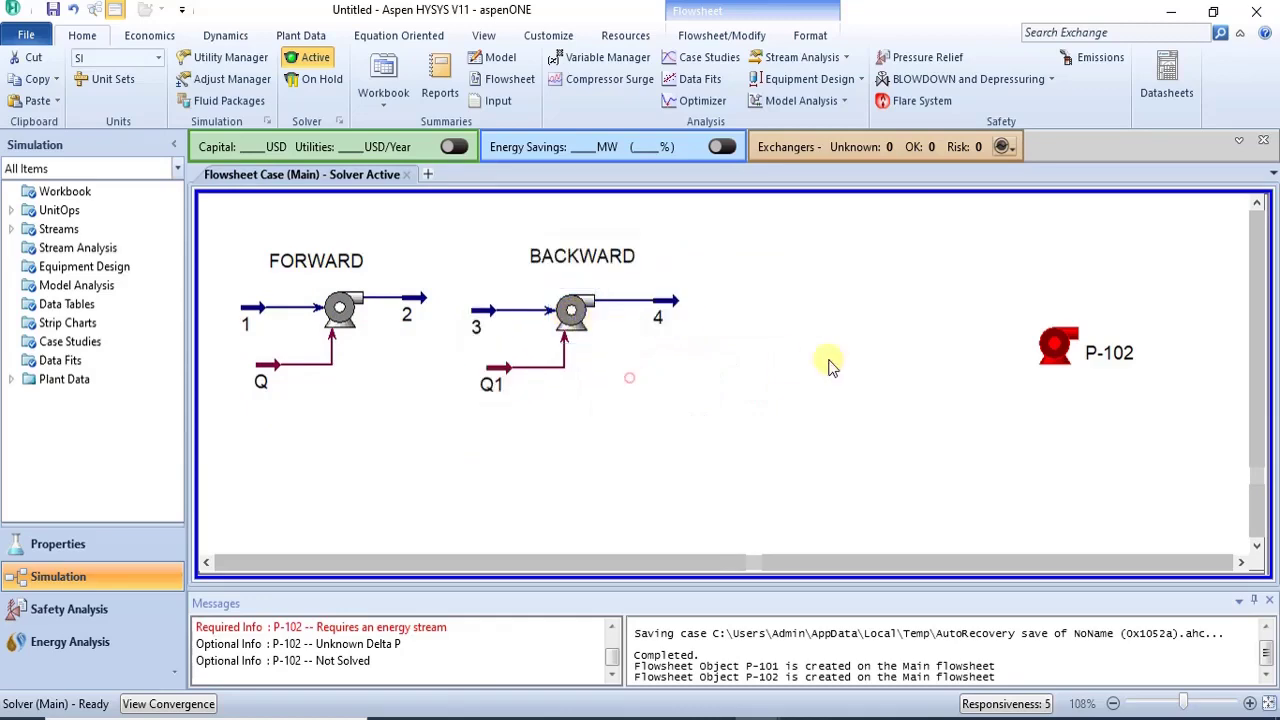
Move pump P-102 closer to the BACKWARD pump and place its label above the pump icon.
{"action": "left_click", "coordinate": [1055, 345]}
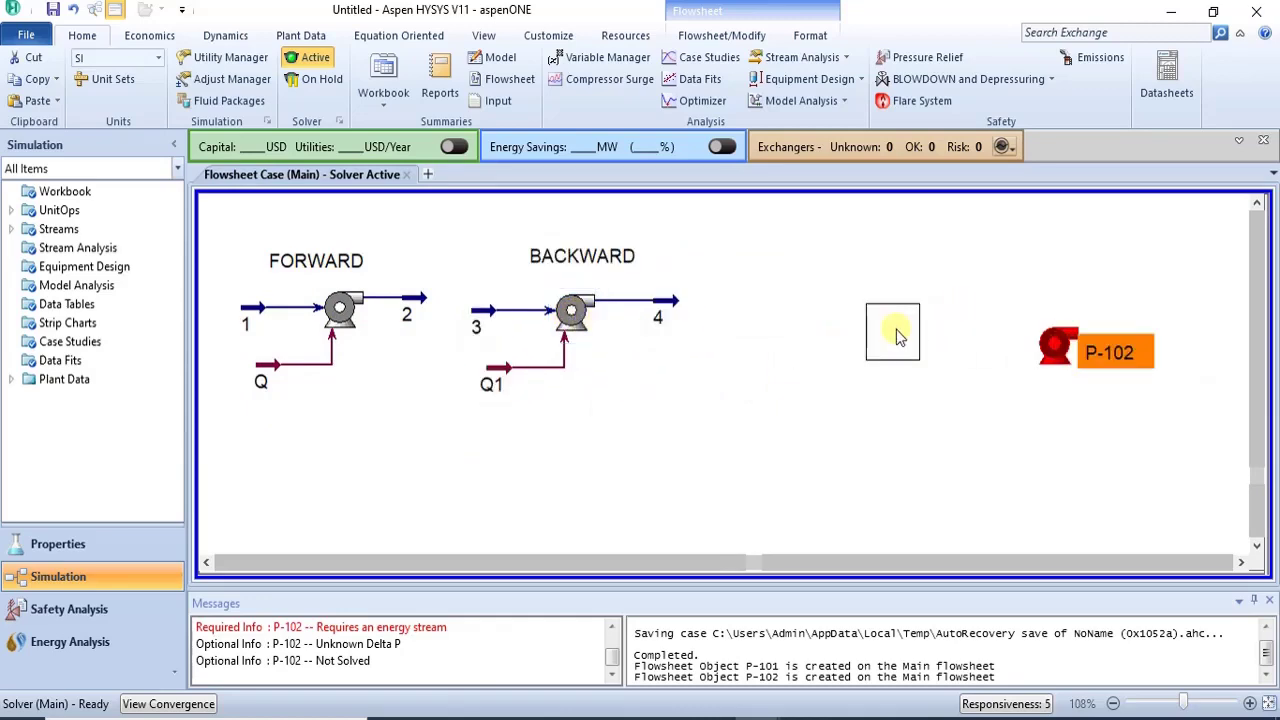
{"action": "left_click_drag", "start_coordinate": [897, 337], "coordinate": [898, 336]}
{"action": "right_click", "coordinate": [932, 350]}
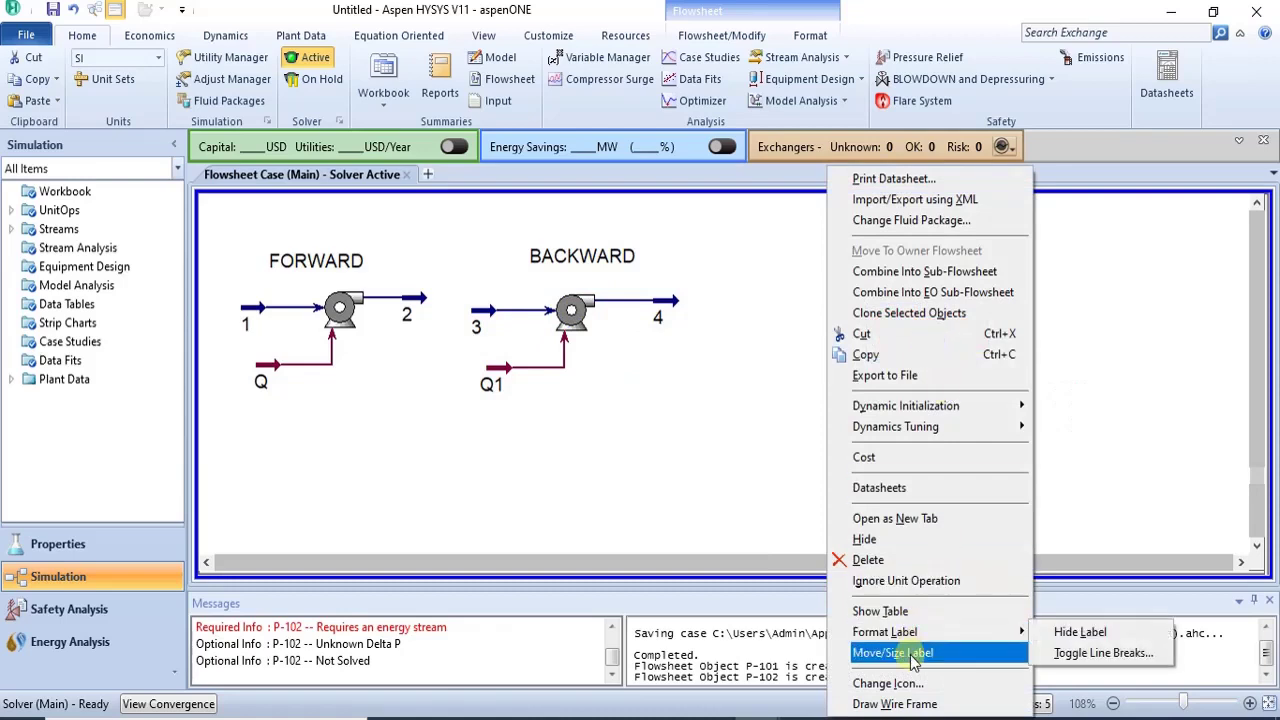
{"action": "left_click", "coordinate": [912, 653]}
{"action": "left_click_drag", "start_coordinate": [926, 331], "coordinate": [873, 266]}
{"action": "left_click", "coordinate": [1007, 313]}
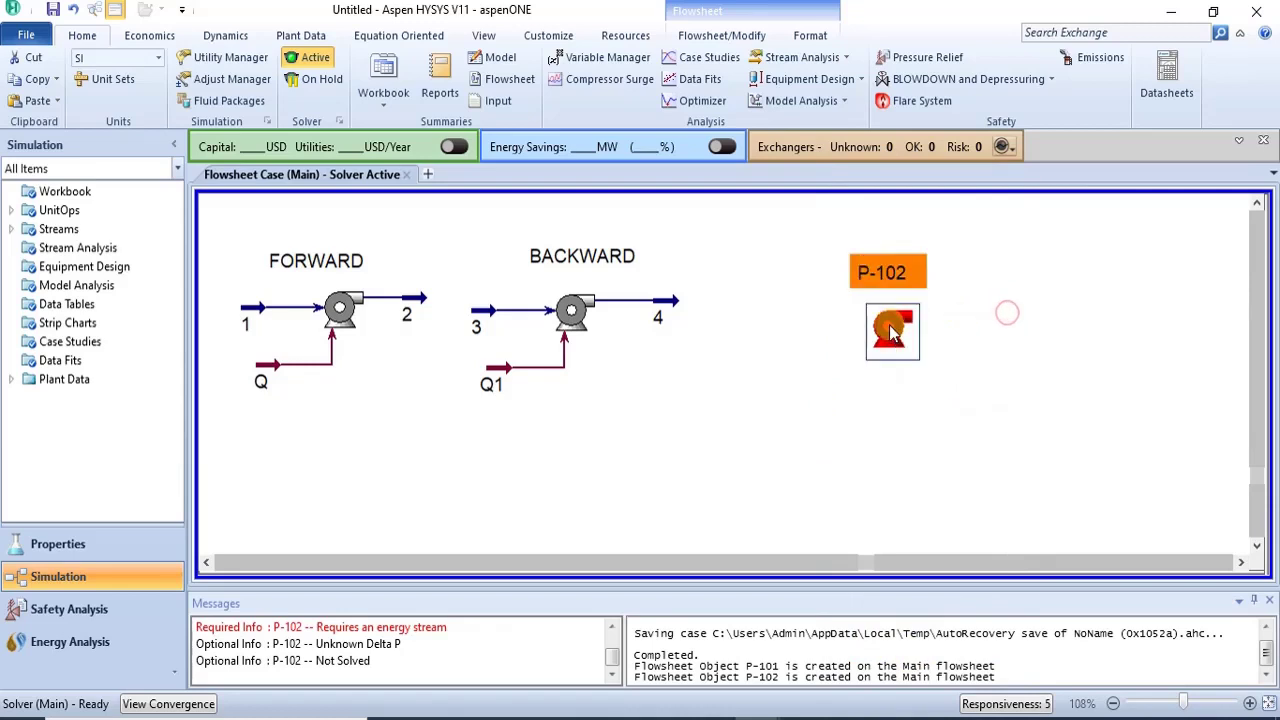
Open the properties of pump P-102 and rename it MULTIPHASE-PUMP.
{"action": "double_click", "coordinate": [893, 335]}
{"action": "double_click", "coordinate": [343, 218]}
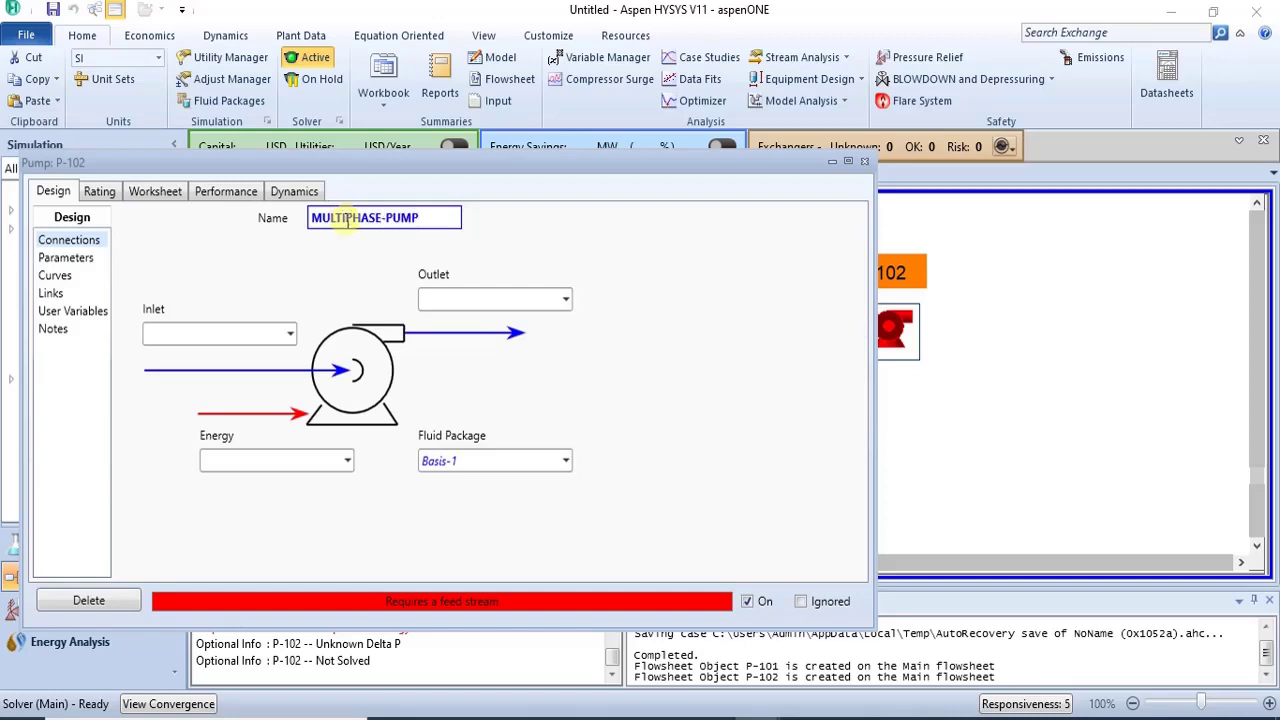
{"action": "left_click_drag", "start_coordinate": [465, 158], "coordinate": [489, 130]}
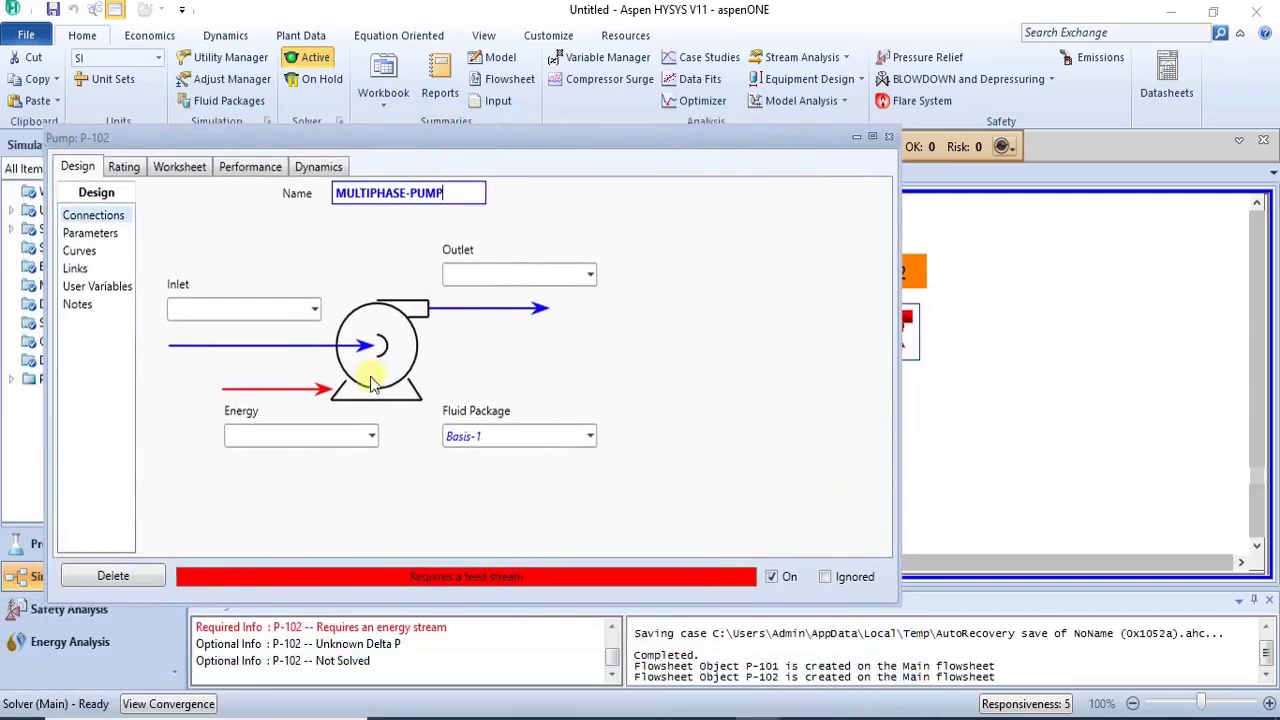
Connect energy stream Q2, inlet stream 5 and outlet stream 6 to the MULTIPHASE-PUMP and close its properties.
{"action": "left_click", "coordinate": [318, 436]}
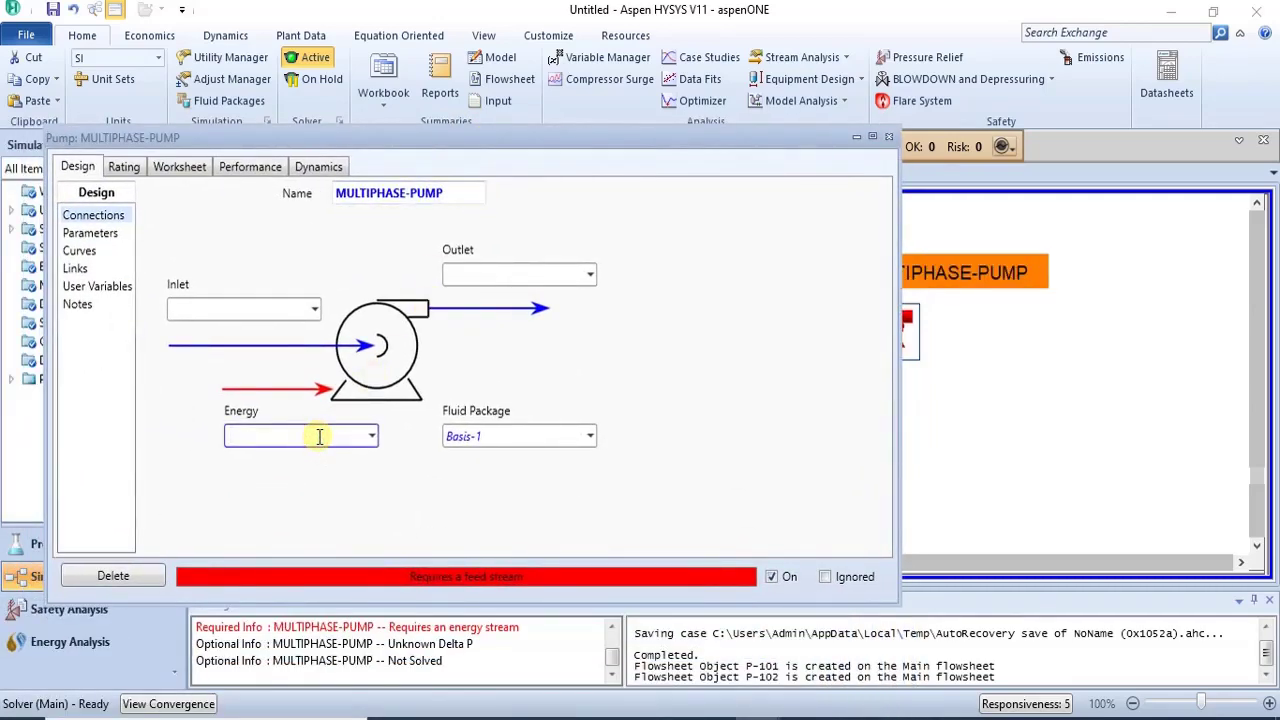
{"action": "key", "text": "Return"}
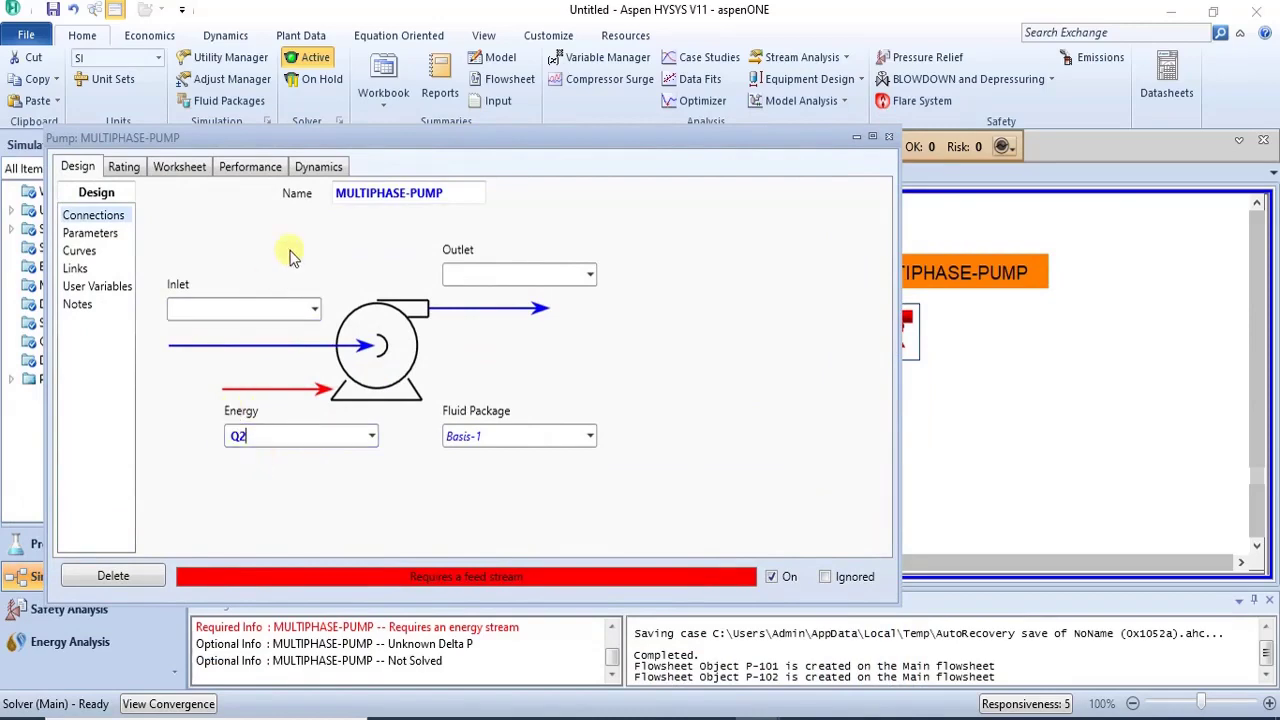
{"action": "left_click_drag", "start_coordinate": [368, 147], "coordinate": [481, 122]}
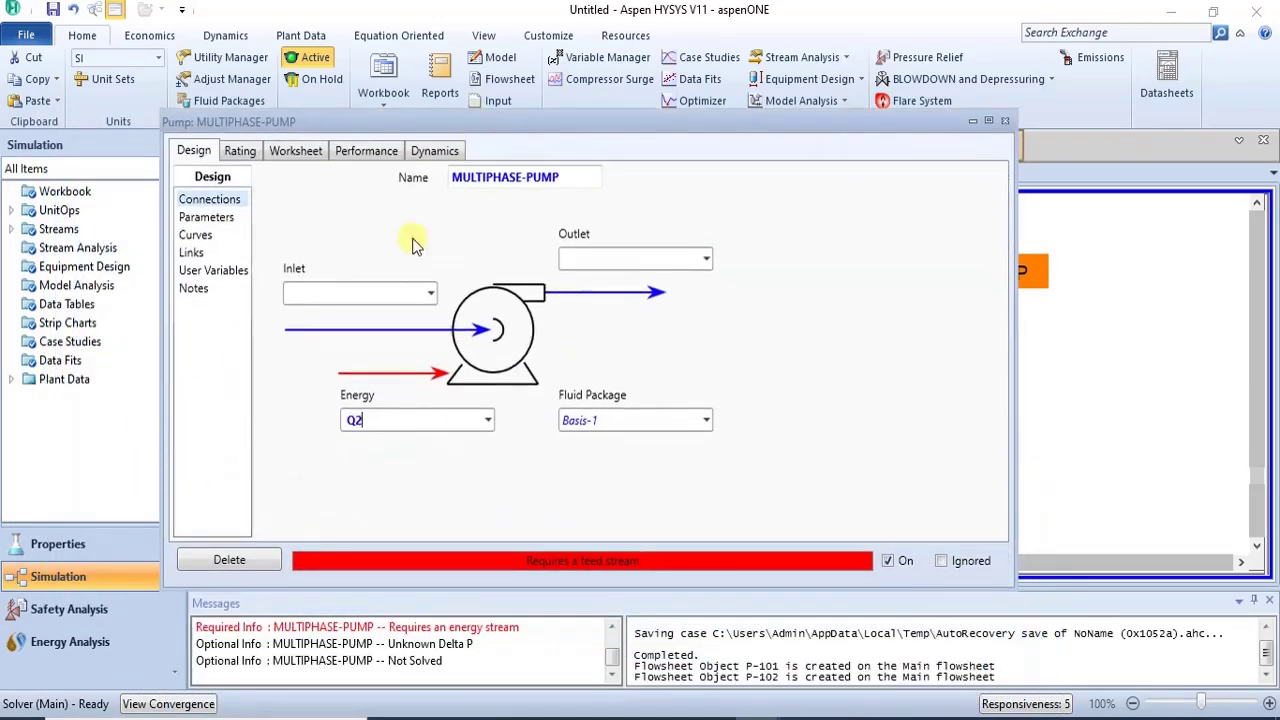
{"action": "left_click", "coordinate": [392, 292]}
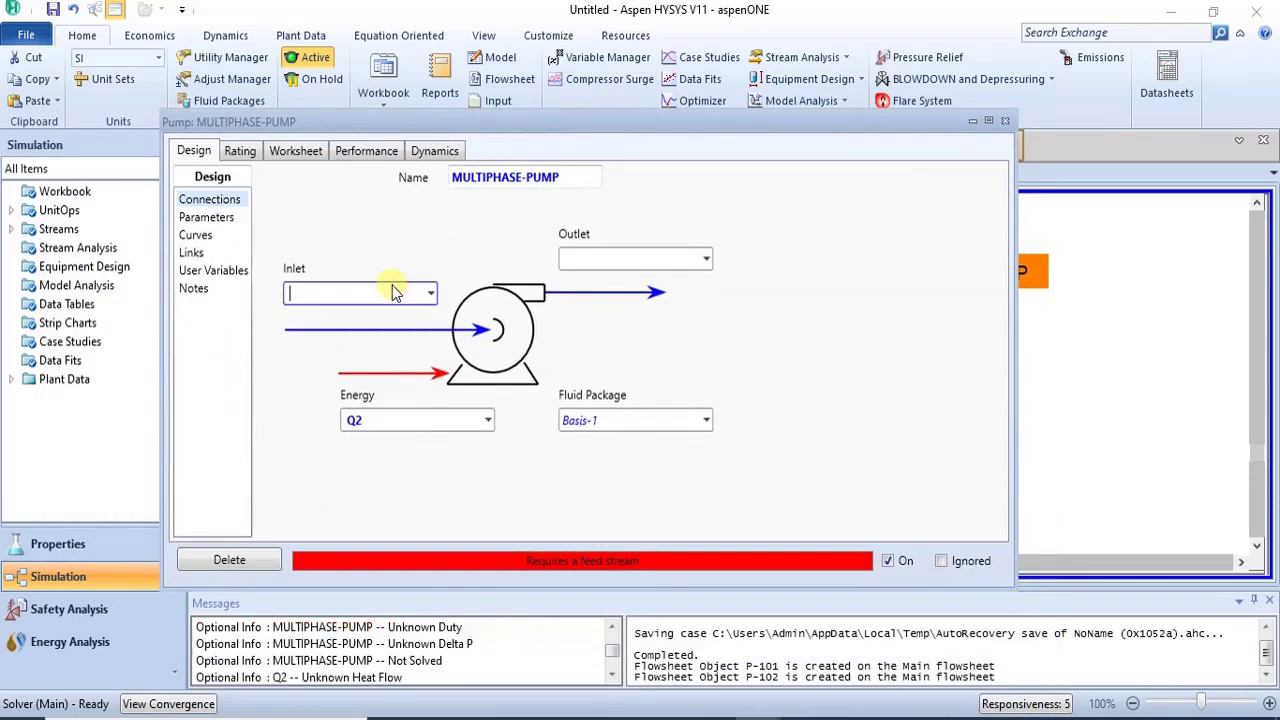
{"action": "left_click", "coordinate": [610, 257]}
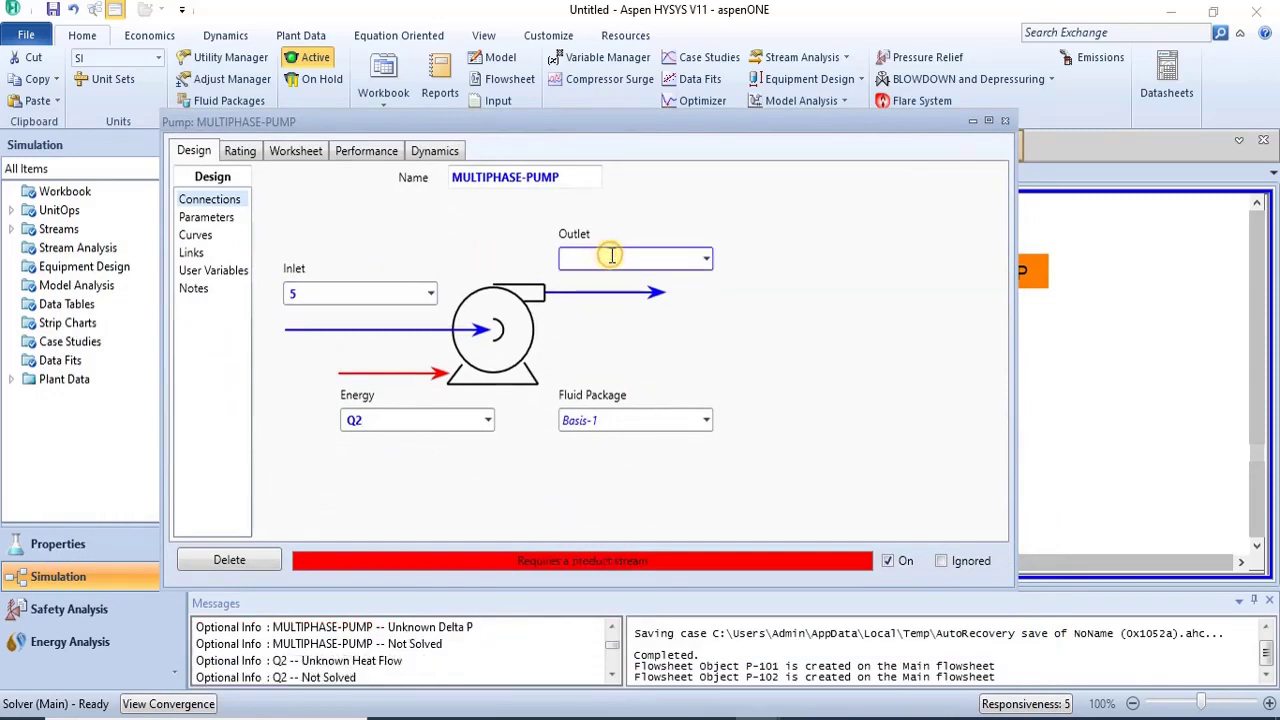
{"action": "key", "text": "Return"}
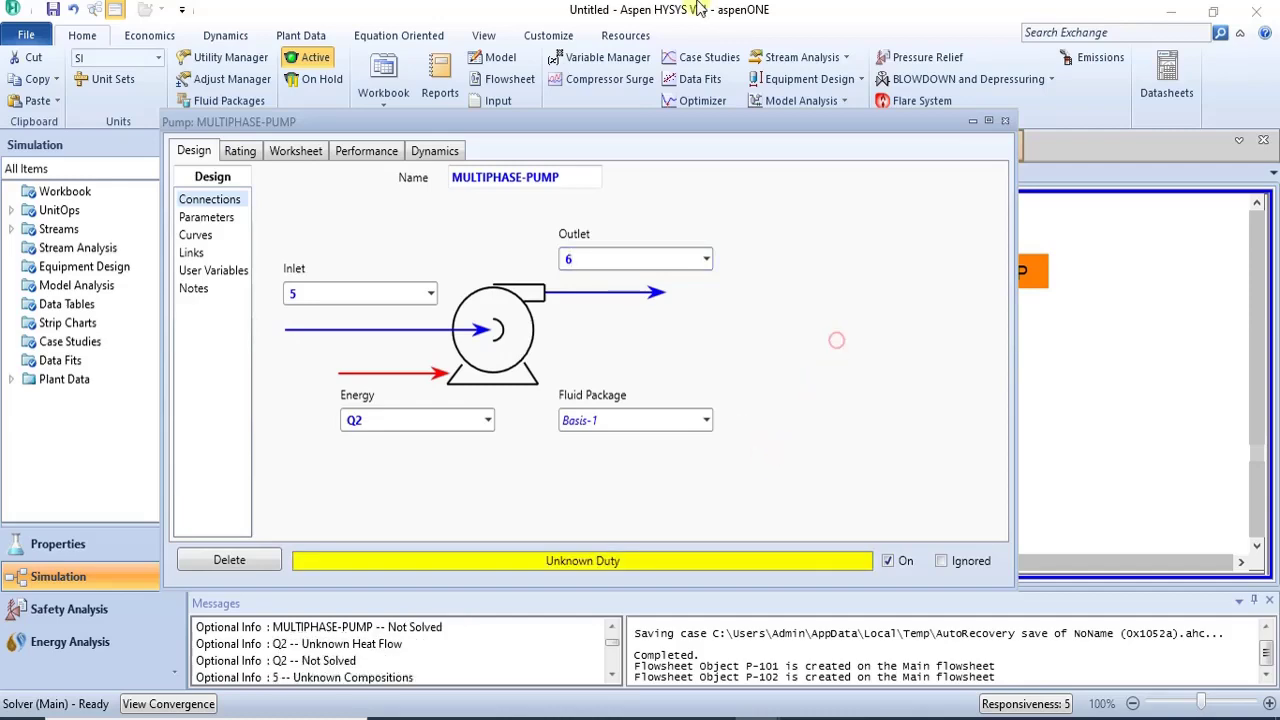
{"action": "left_click_drag", "start_coordinate": [702, 122], "coordinate": [644, 108]}
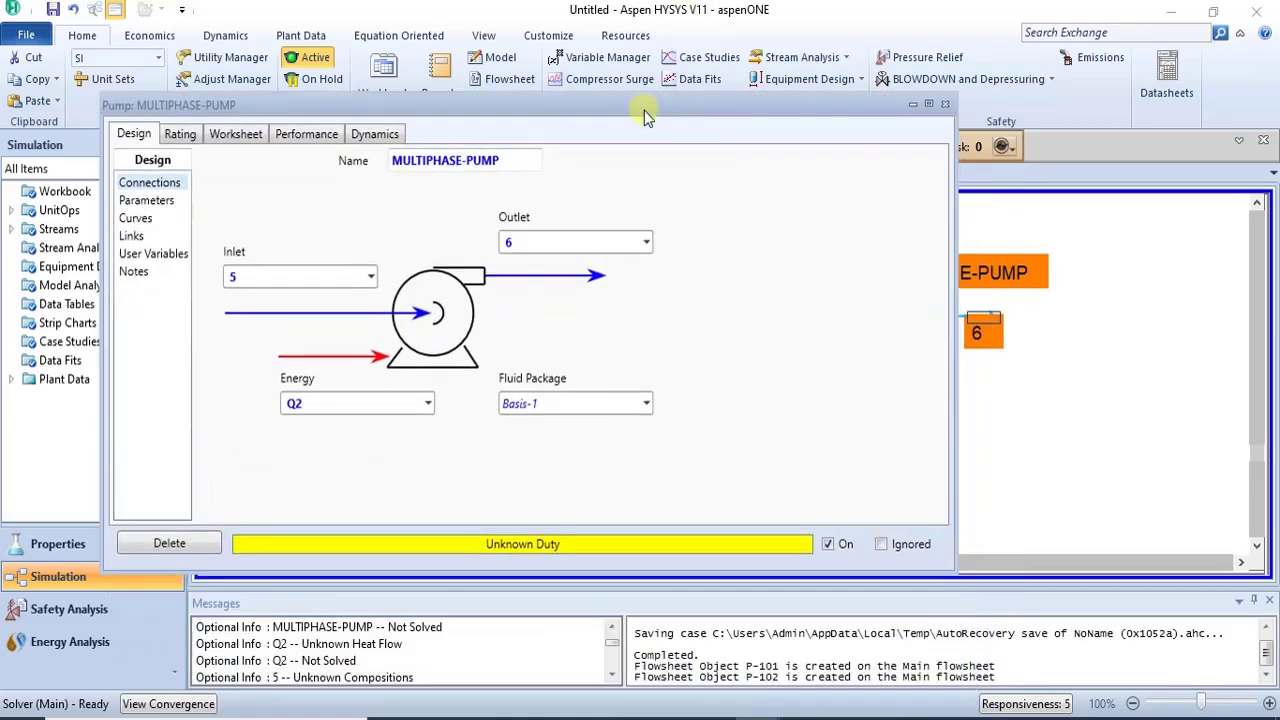
{"action": "left_click", "coordinate": [945, 104]}
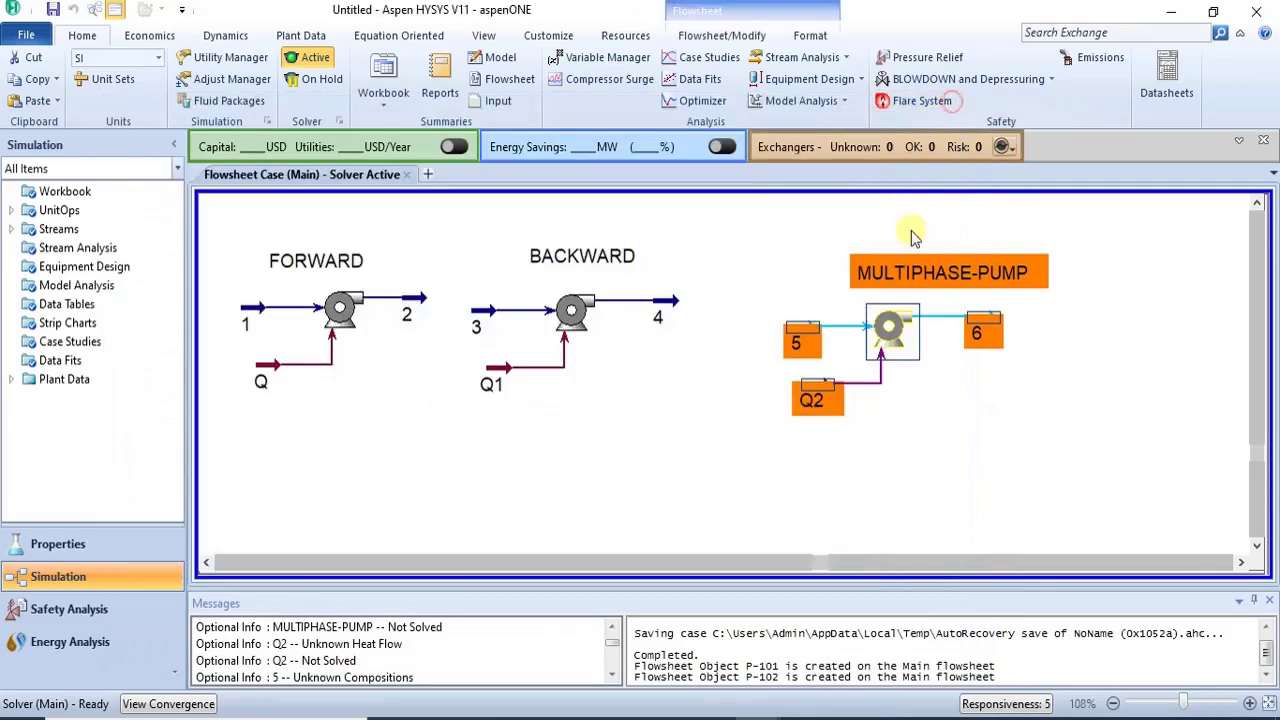
{"action": "left_click", "coordinate": [1120, 340]}
Set the composition of inlet stream 5 to mole fractions of 0.5 methane and 0.5 H2O.
{"action": "left_click", "coordinate": [800, 342]}
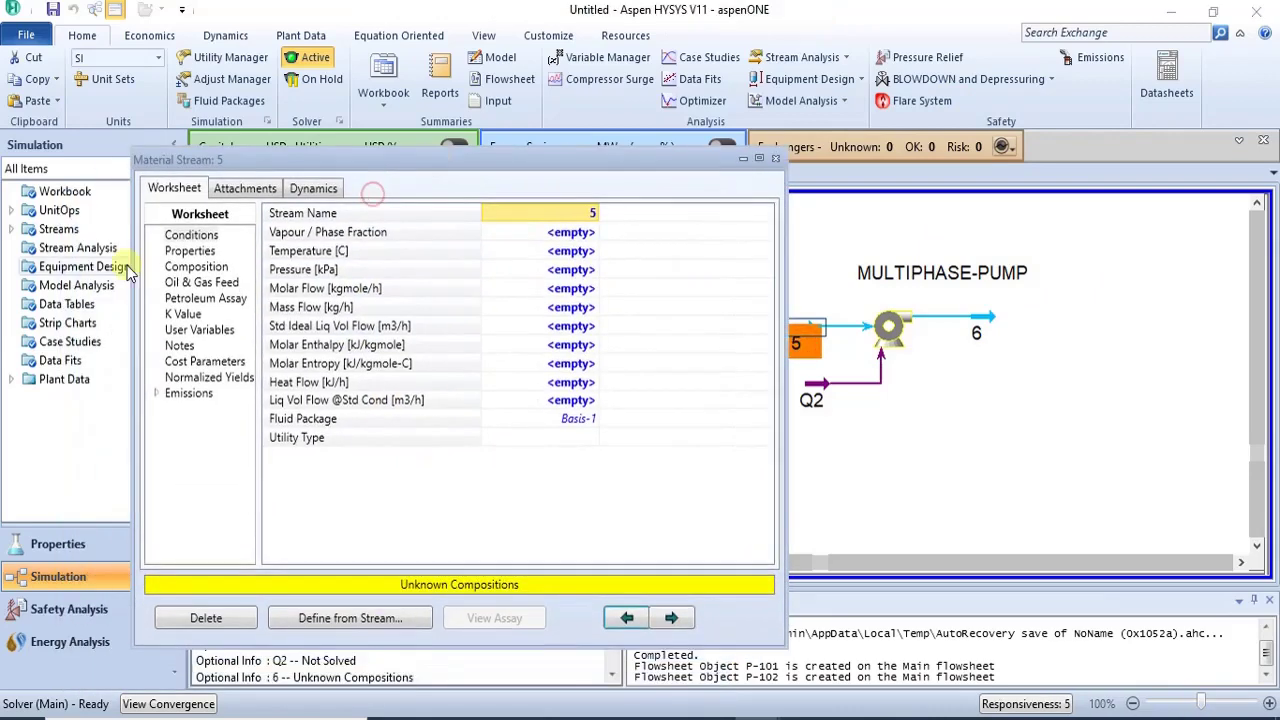
{"action": "left_click", "coordinate": [190, 267]}
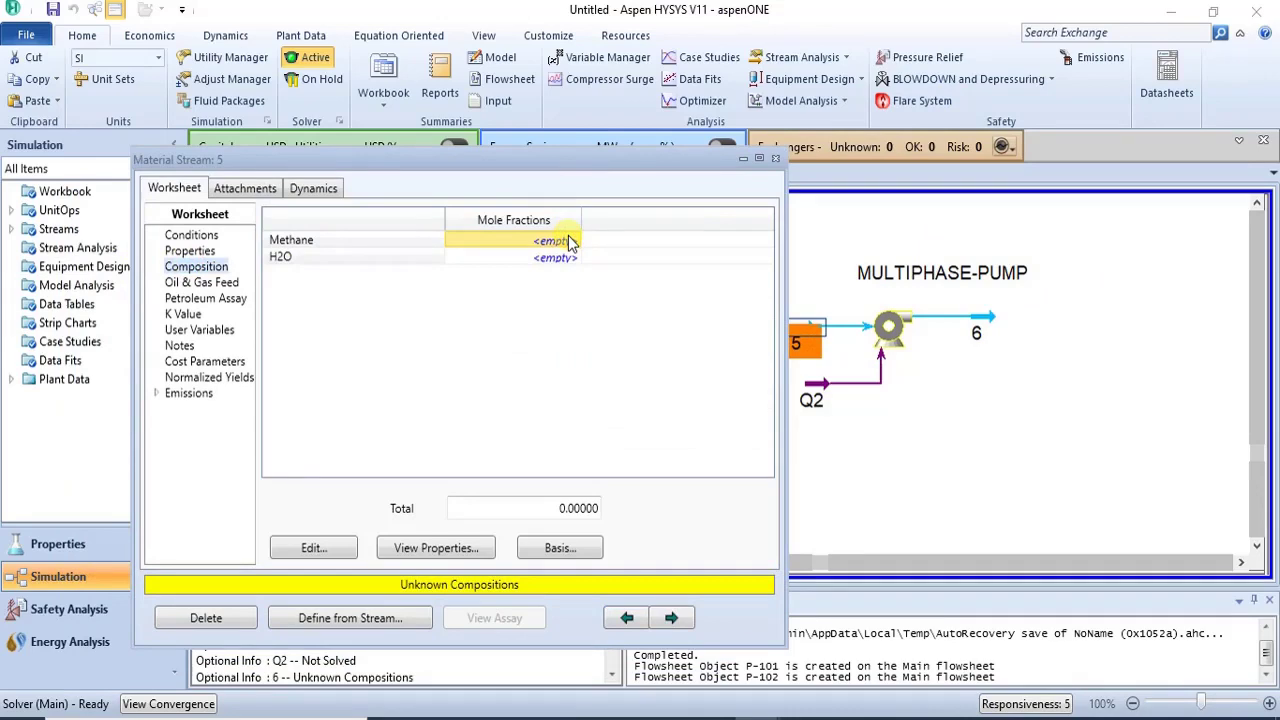
{"action": "left_click", "coordinate": [570, 242]}
{"action": "key", "text": "Return"}
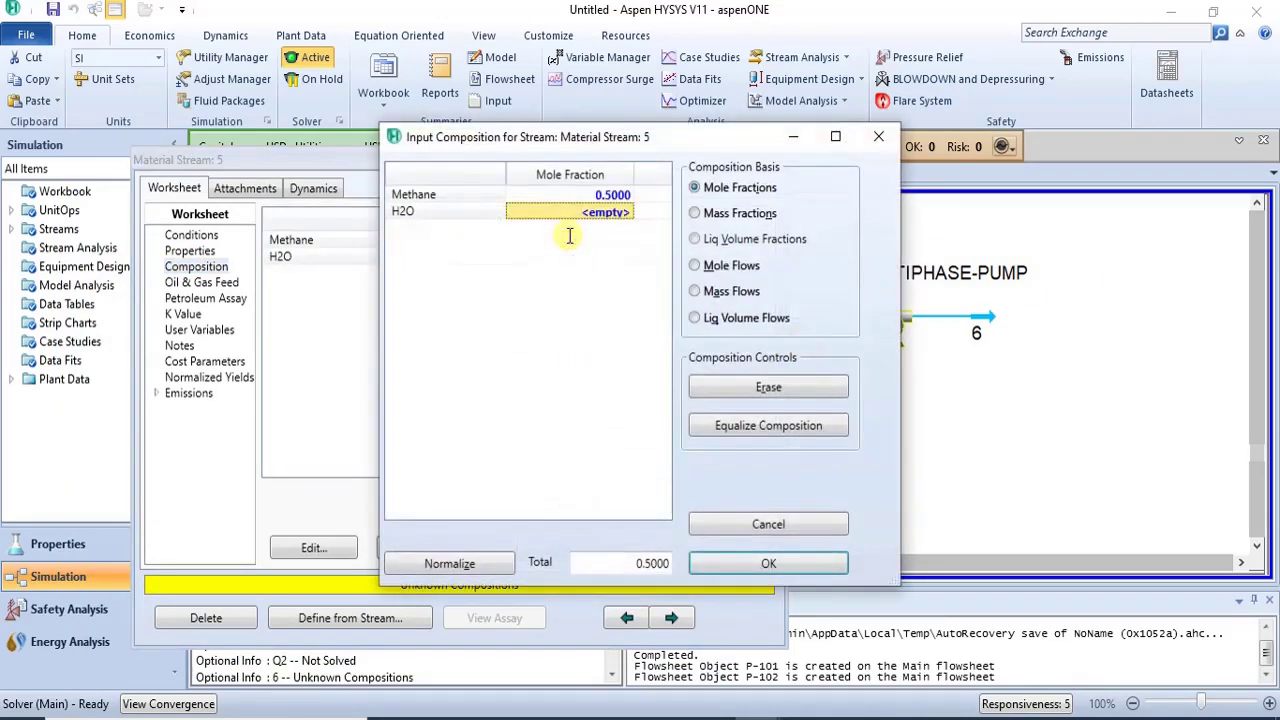
{"action": "type", "text": "0"}
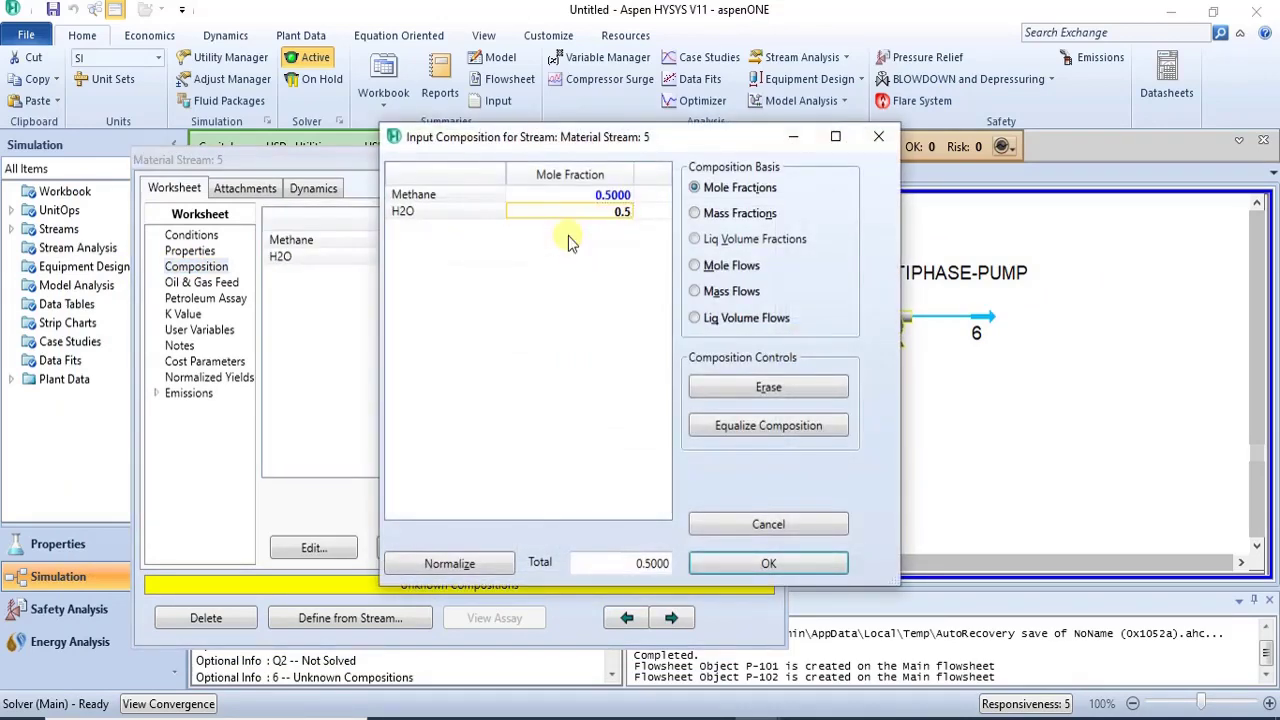
{"action": "type", "text": ".5"}
{"action": "key", "text": "Return"}
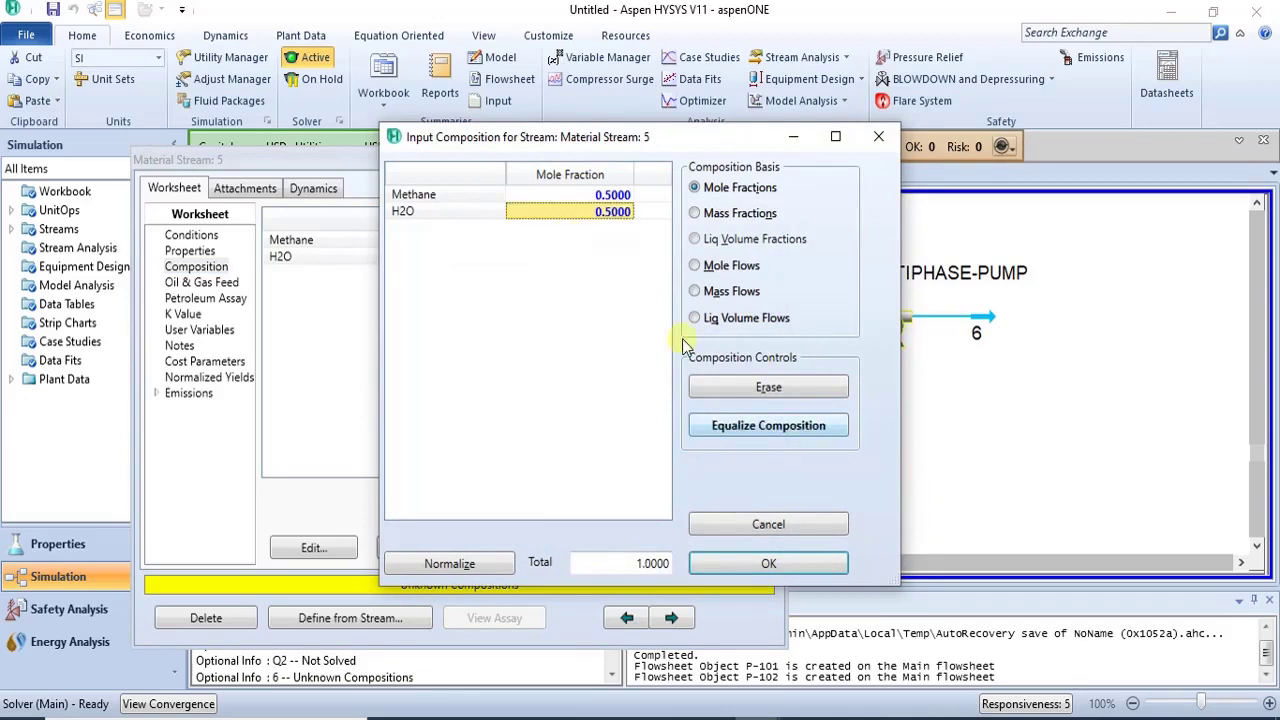
{"action": "left_click", "coordinate": [752, 566]}
Set stream 5 to 25 C, 1 atm and a molar flow of 100 kgmole/h, and close its properties.
{"action": "left_click", "coordinate": [191, 236]}
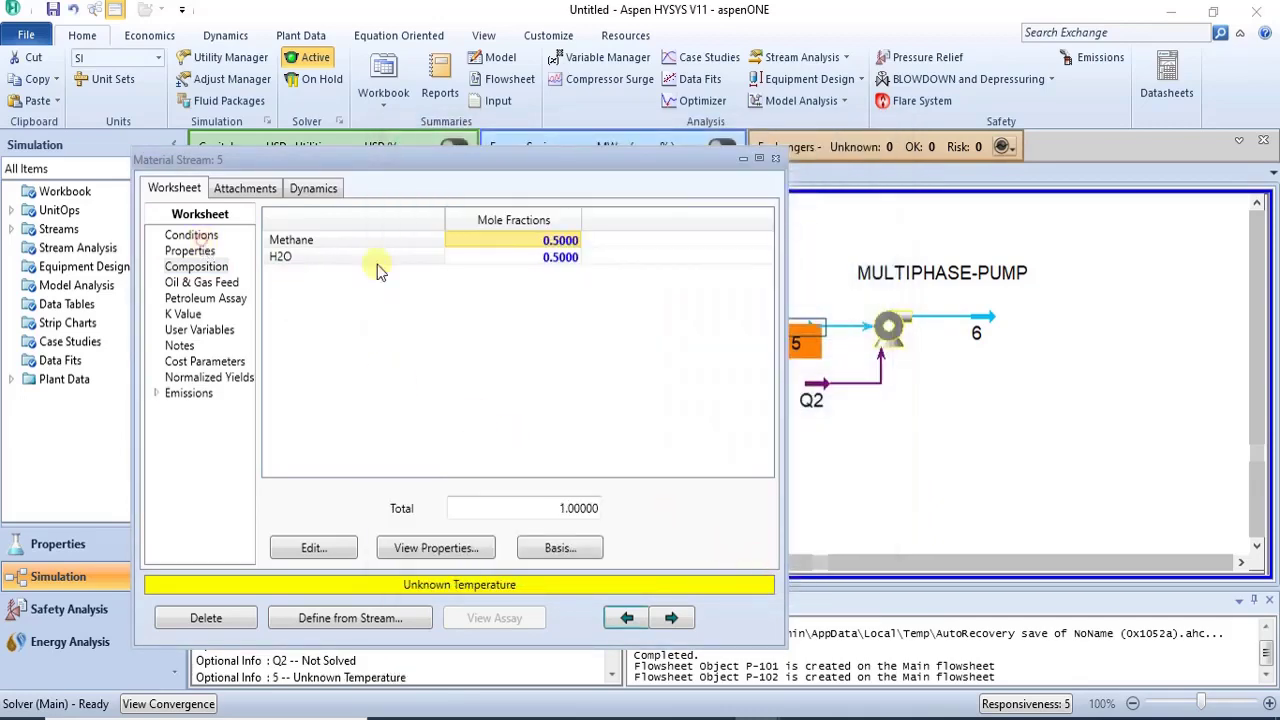
{"action": "left_click", "coordinate": [558, 252]}
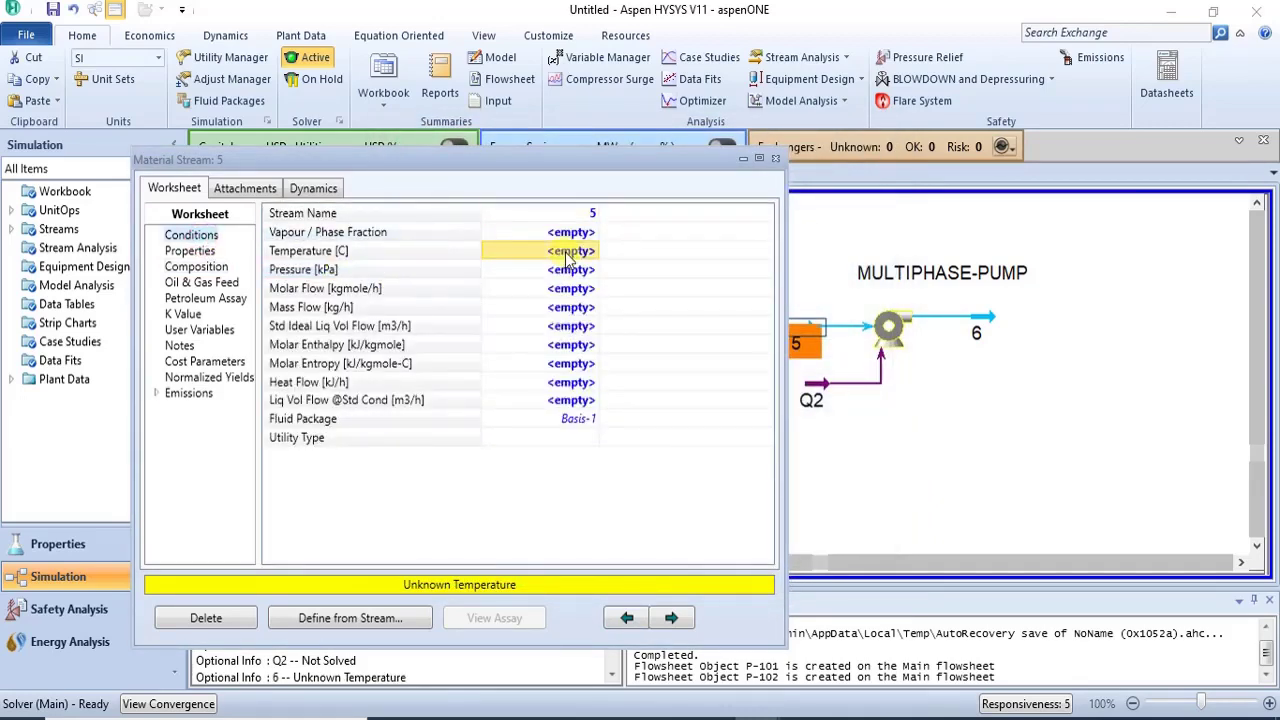
{"action": "type", "text": "25"}
{"action": "key", "text": "Return"}
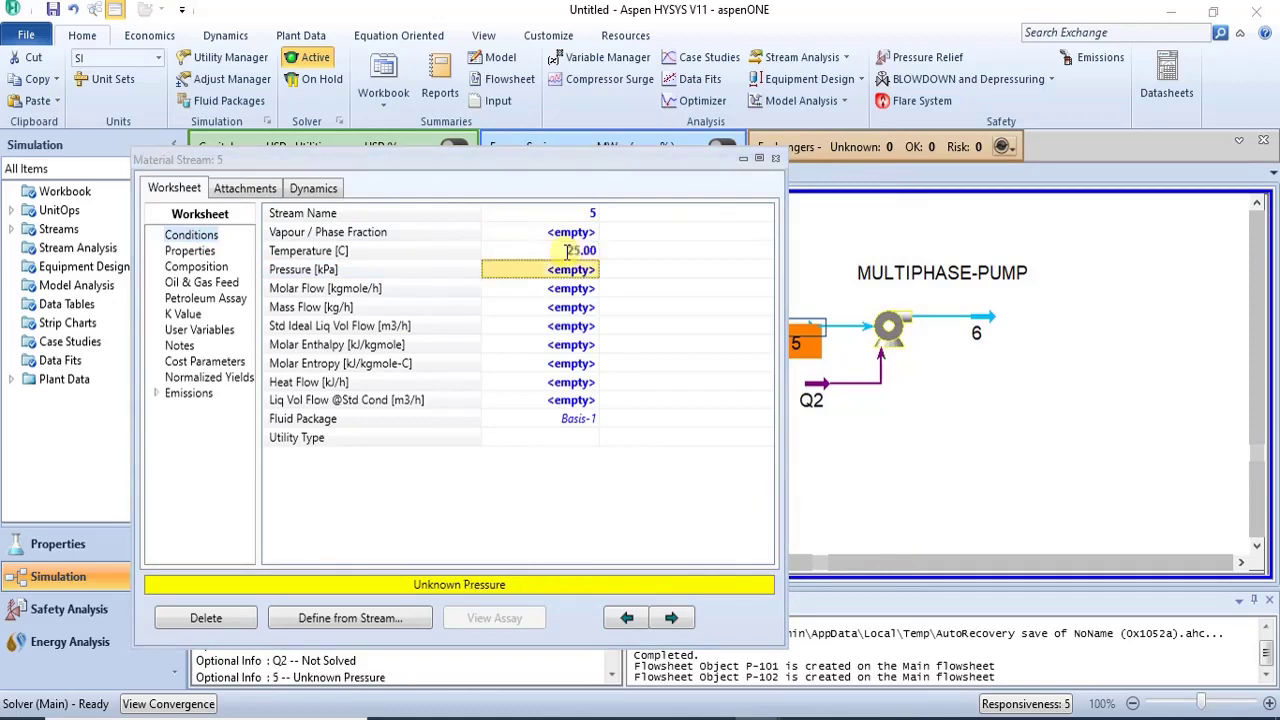
{"action": "type", "text": "1"}
{"action": "left_click", "coordinate": [474, 270]}
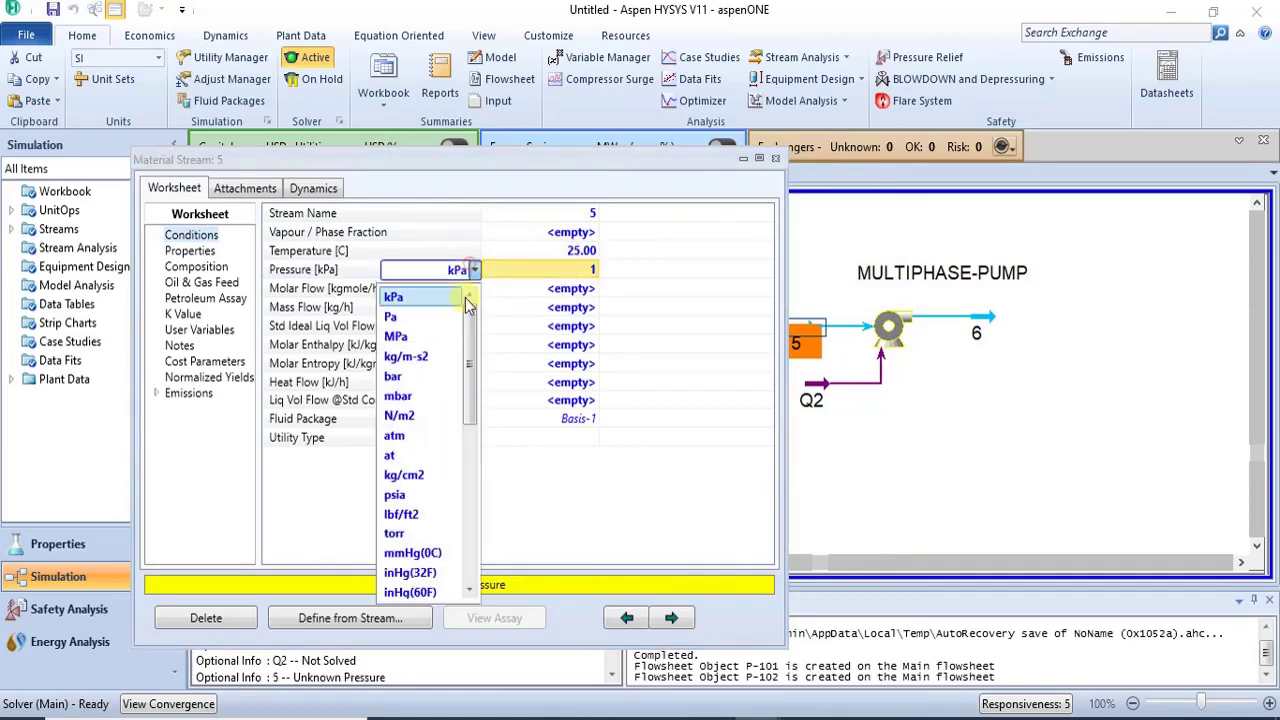
{"action": "left_click", "coordinate": [400, 435]}
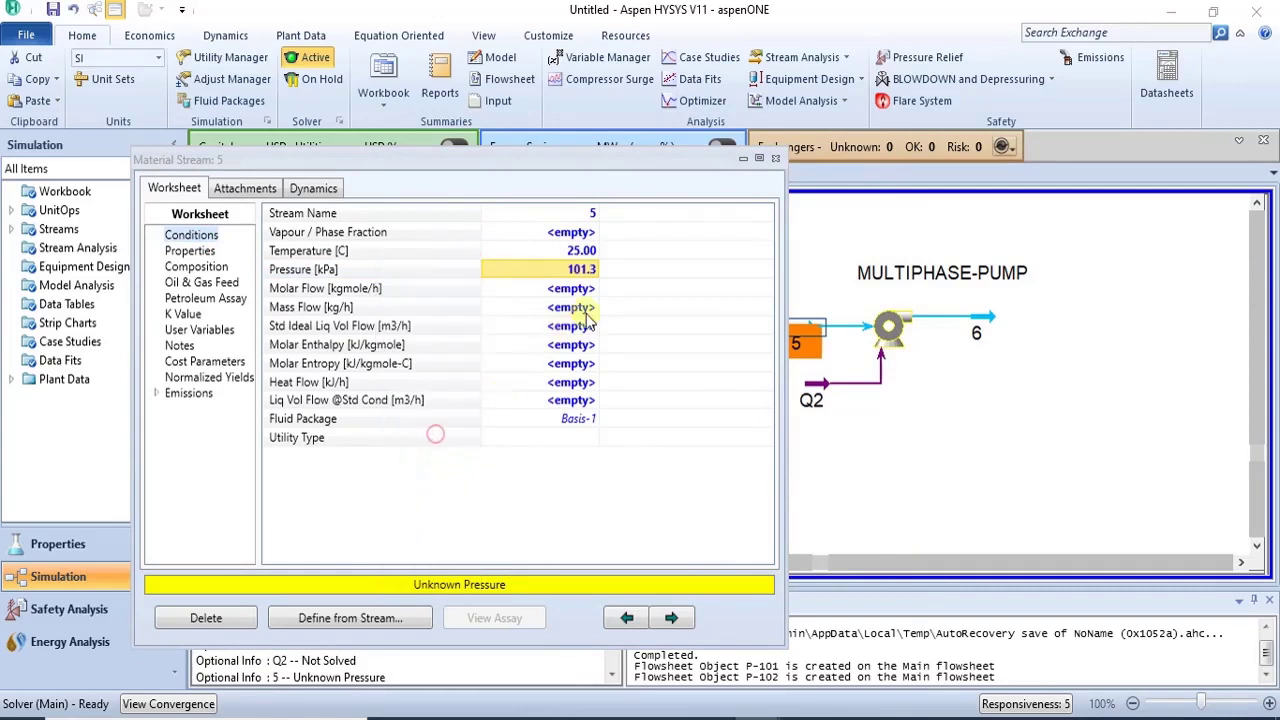
{"action": "type", "text": "1"}
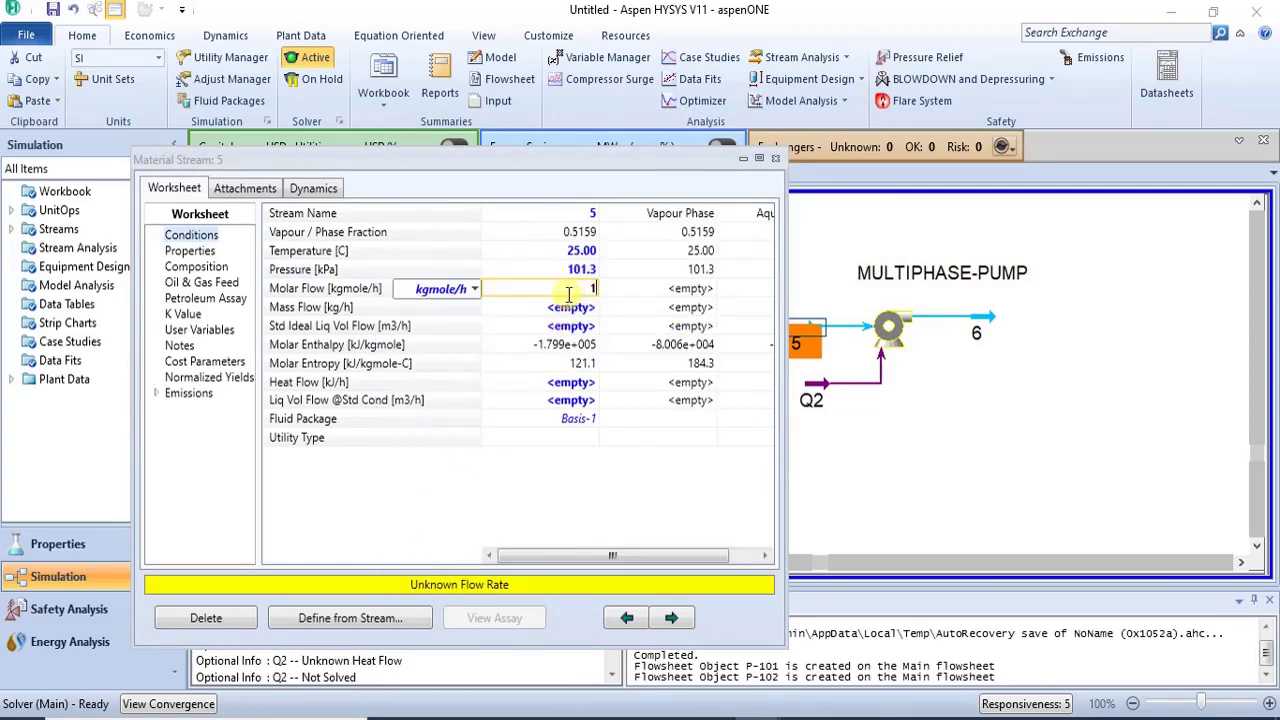
{"action": "type", "text": "00"}
{"action": "key", "text": "Return"}
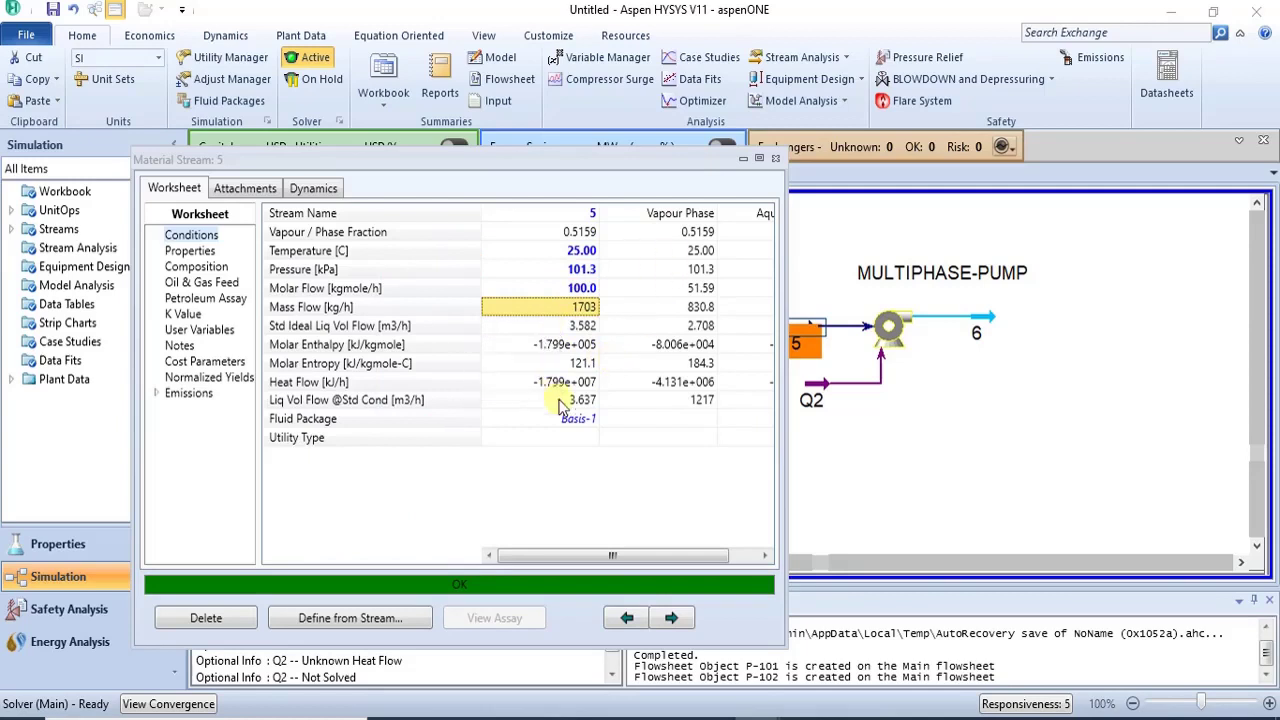
{"action": "left_click", "coordinate": [774, 159]}
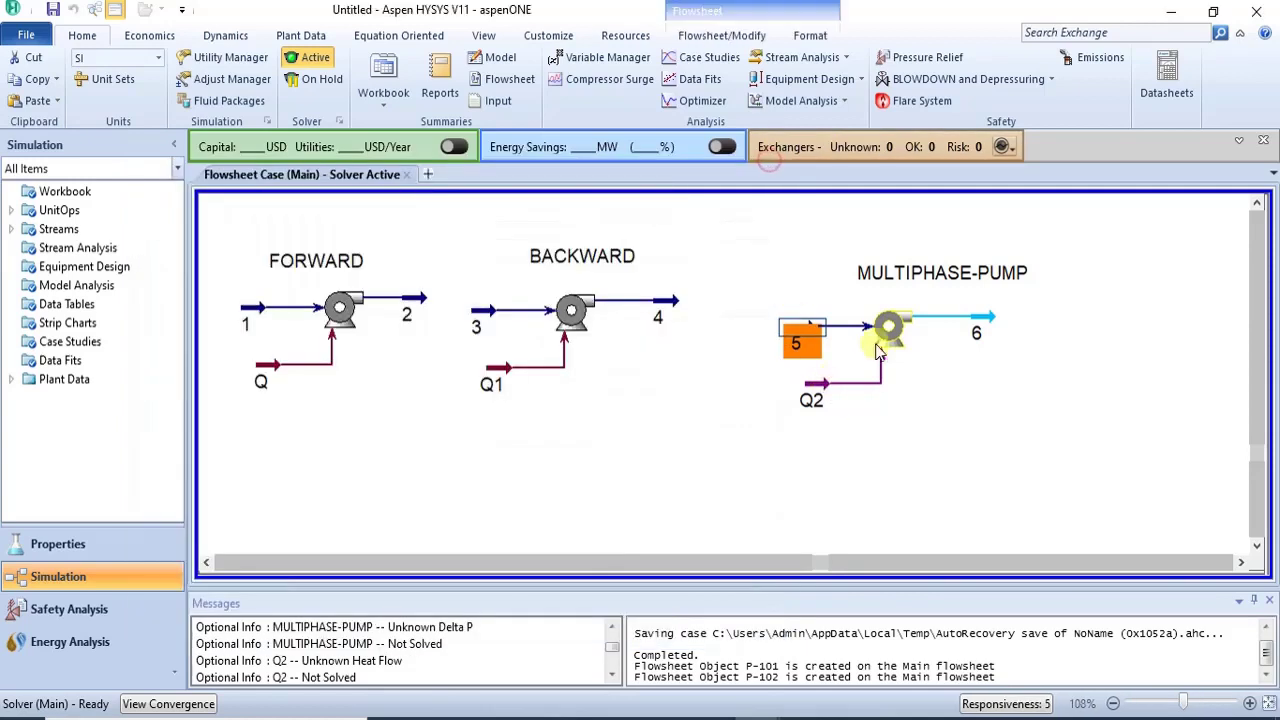
Open the MULTIPHASE-PUMP properties and set its Delta P to 2000 kPa in the design parameters.
{"action": "left_click", "coordinate": [880, 328]}
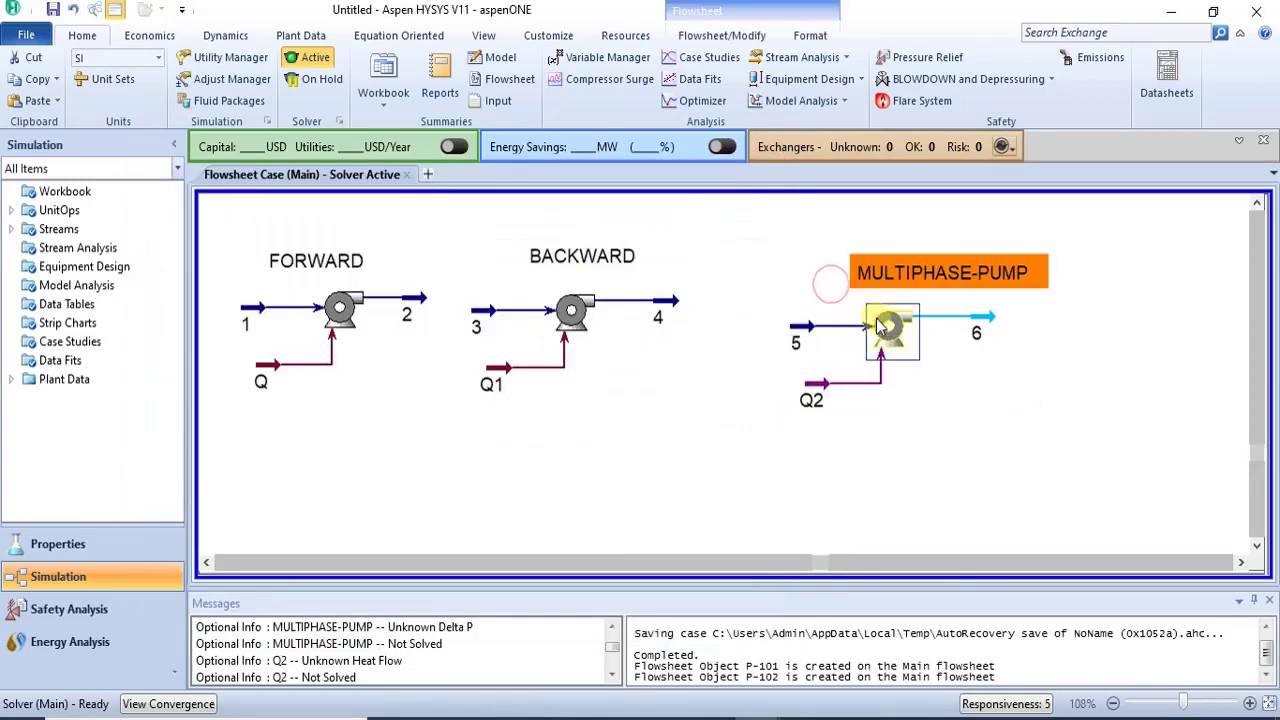
{"action": "double_click", "coordinate": [880, 328]}
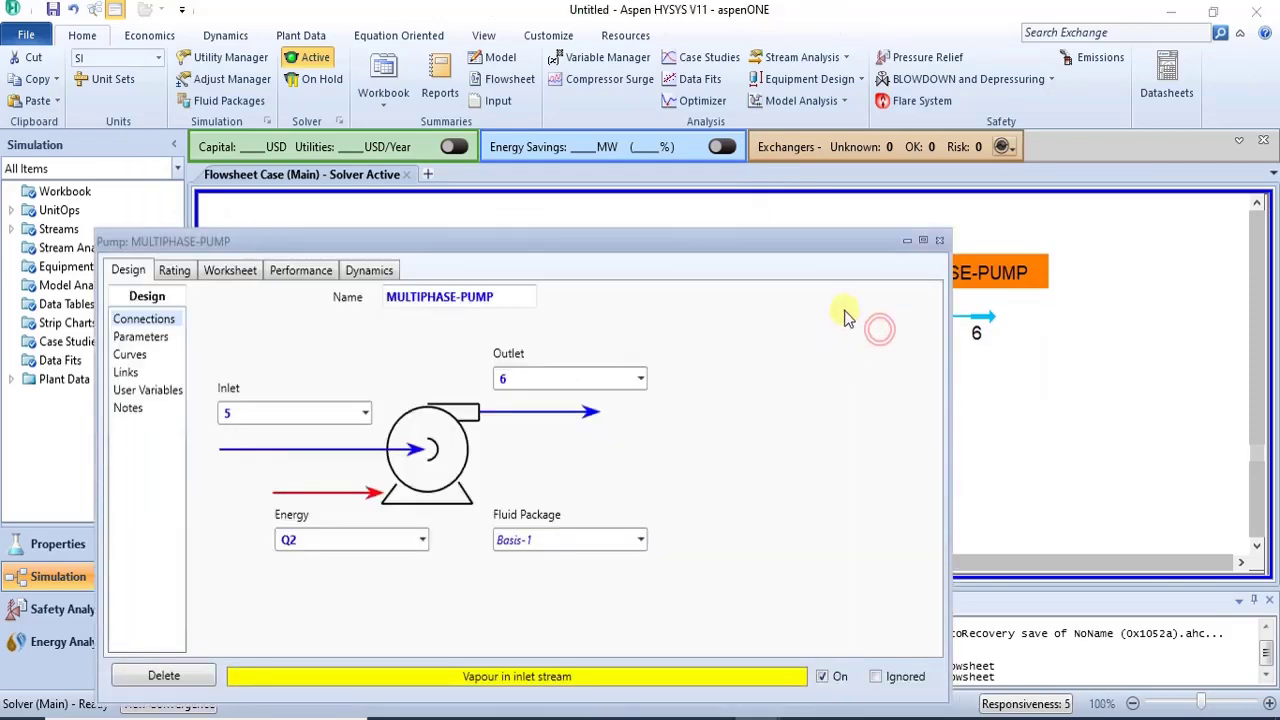
{"action": "left_click_drag", "start_coordinate": [754, 240], "coordinate": [851, 79]}
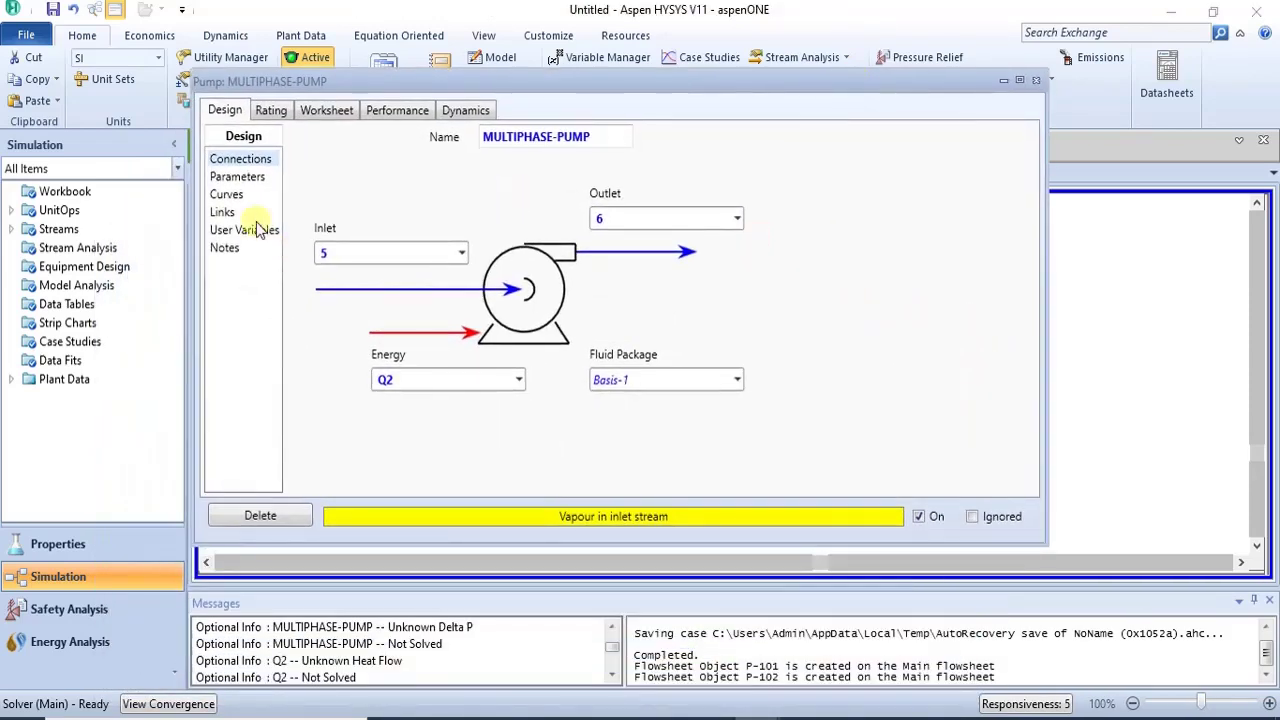
{"action": "left_click", "coordinate": [228, 177]}
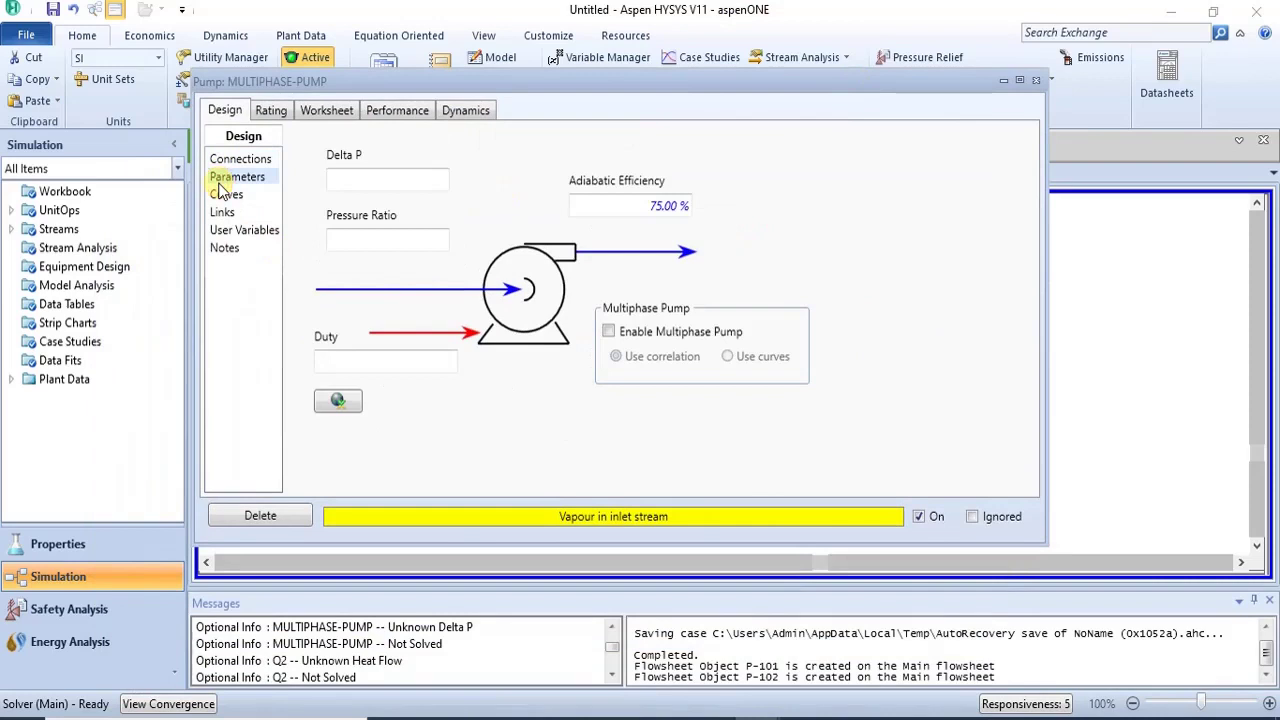
{"action": "left_click", "coordinate": [346, 179]}
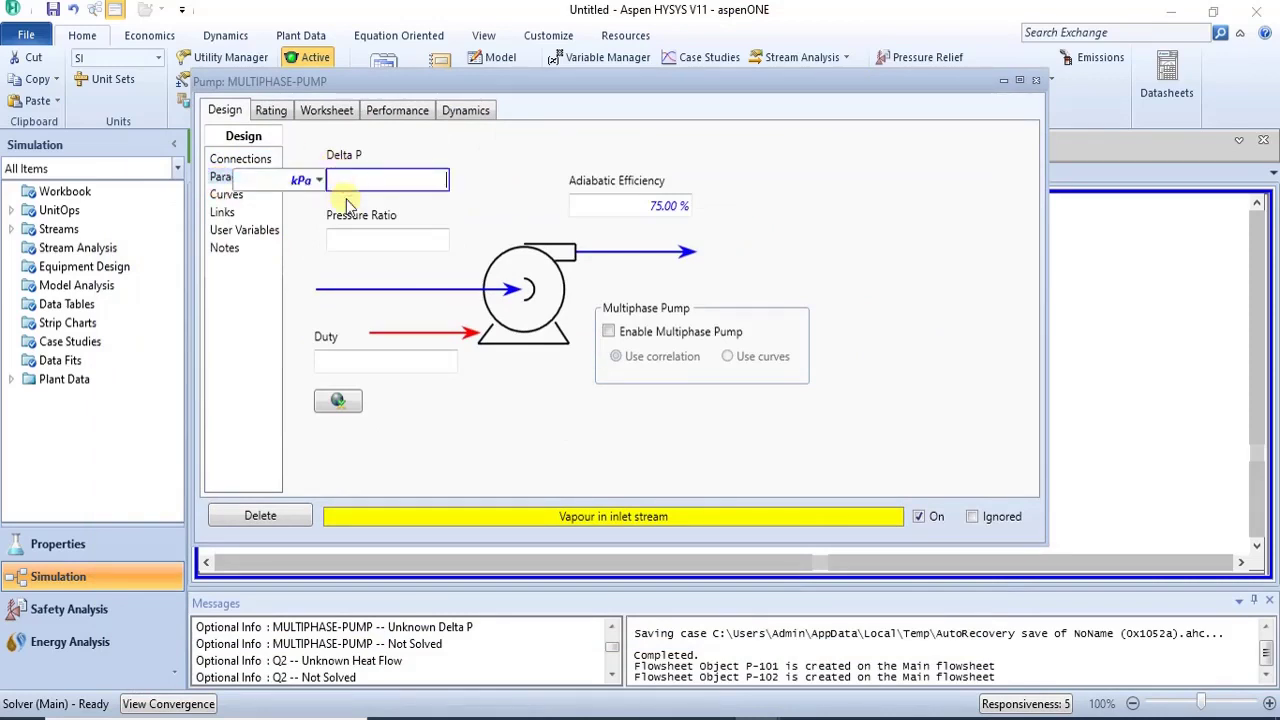
{"action": "type", "text": "20"}
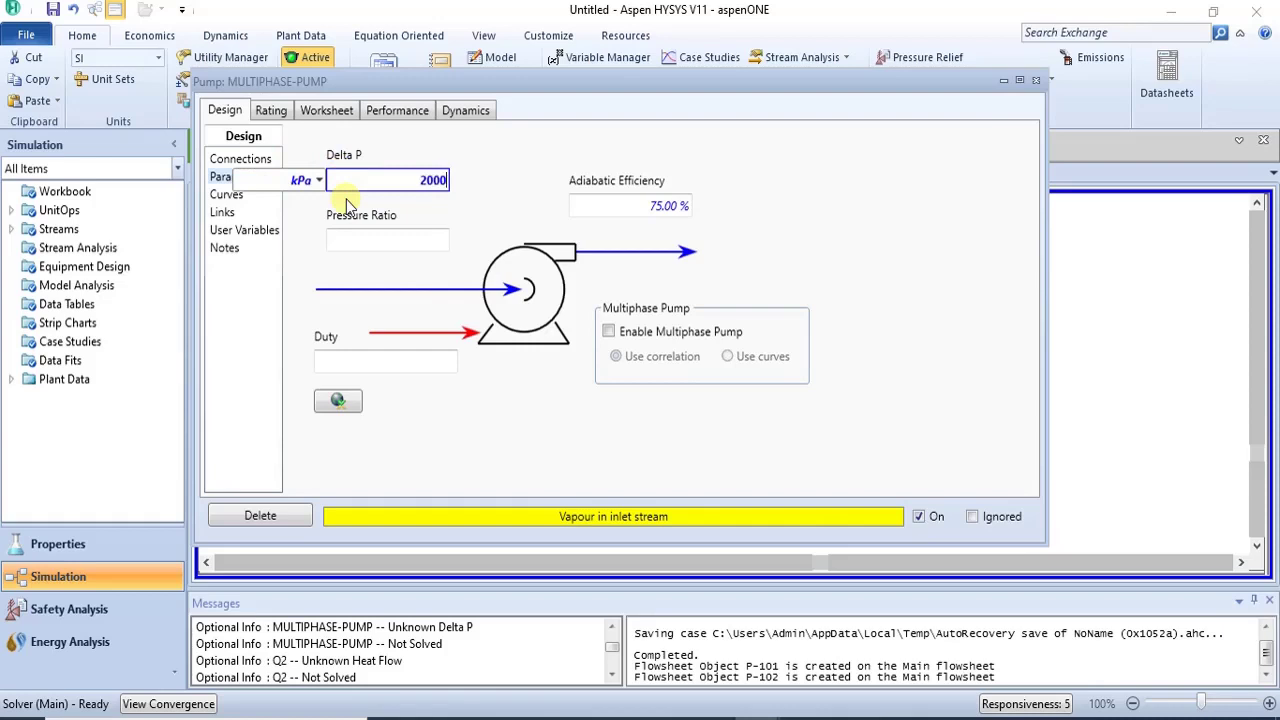
{"action": "type", "text": "00"}
{"action": "key", "text": "Return"}
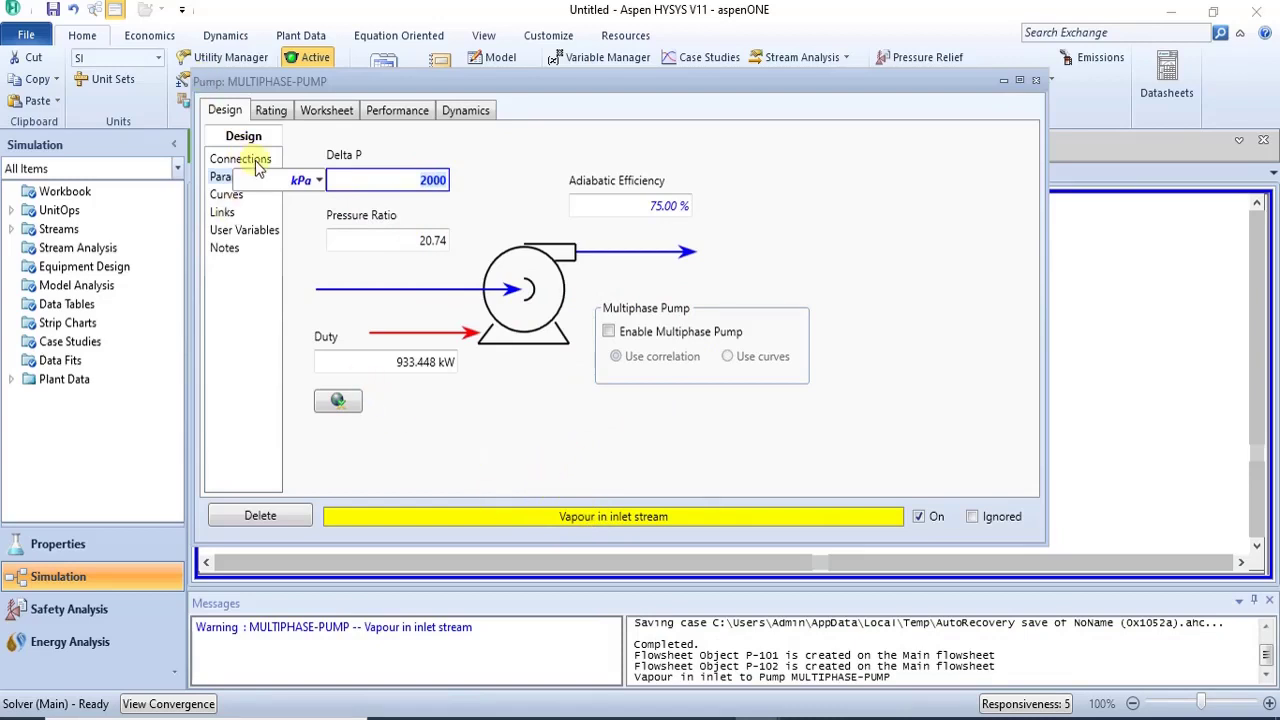
{"action": "left_click", "coordinate": [400, 152]}
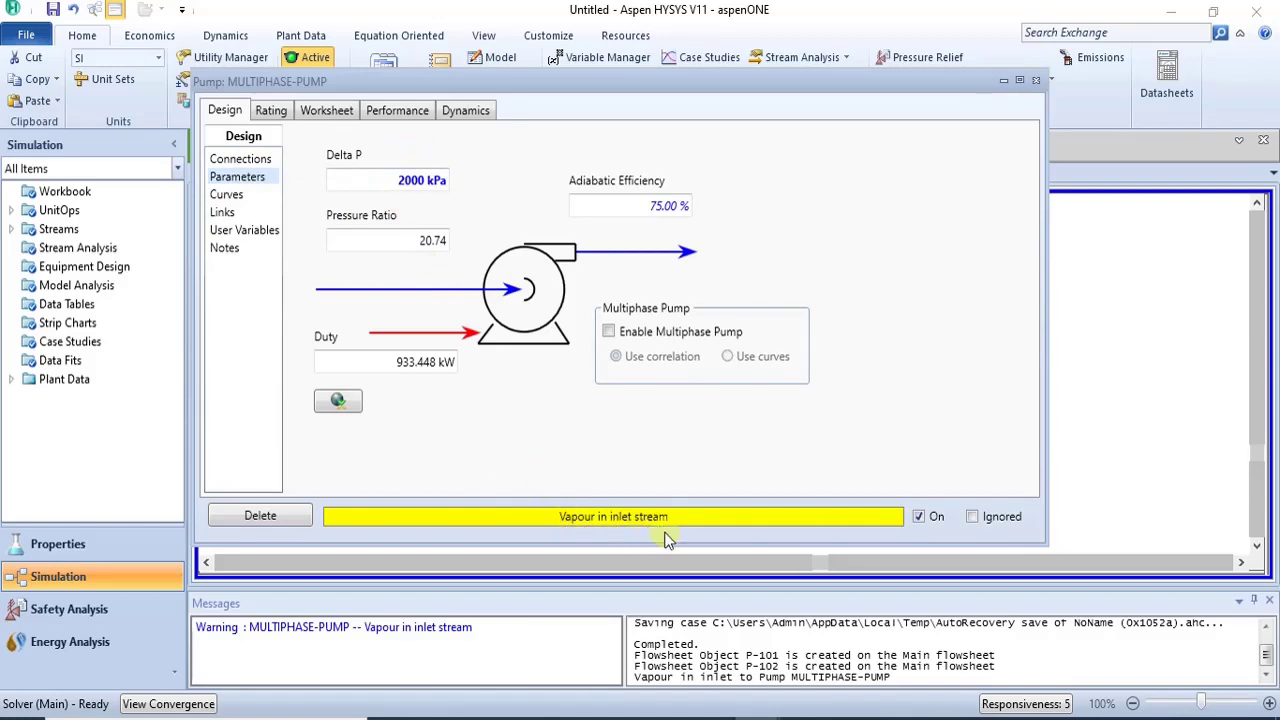
Check the MULTIPHASE-PUMP worksheet, and enable the multiphase pump option in its design parameters.
{"action": "left_click", "coordinate": [325, 111]}
{"action": "left_click", "coordinate": [225, 111]}
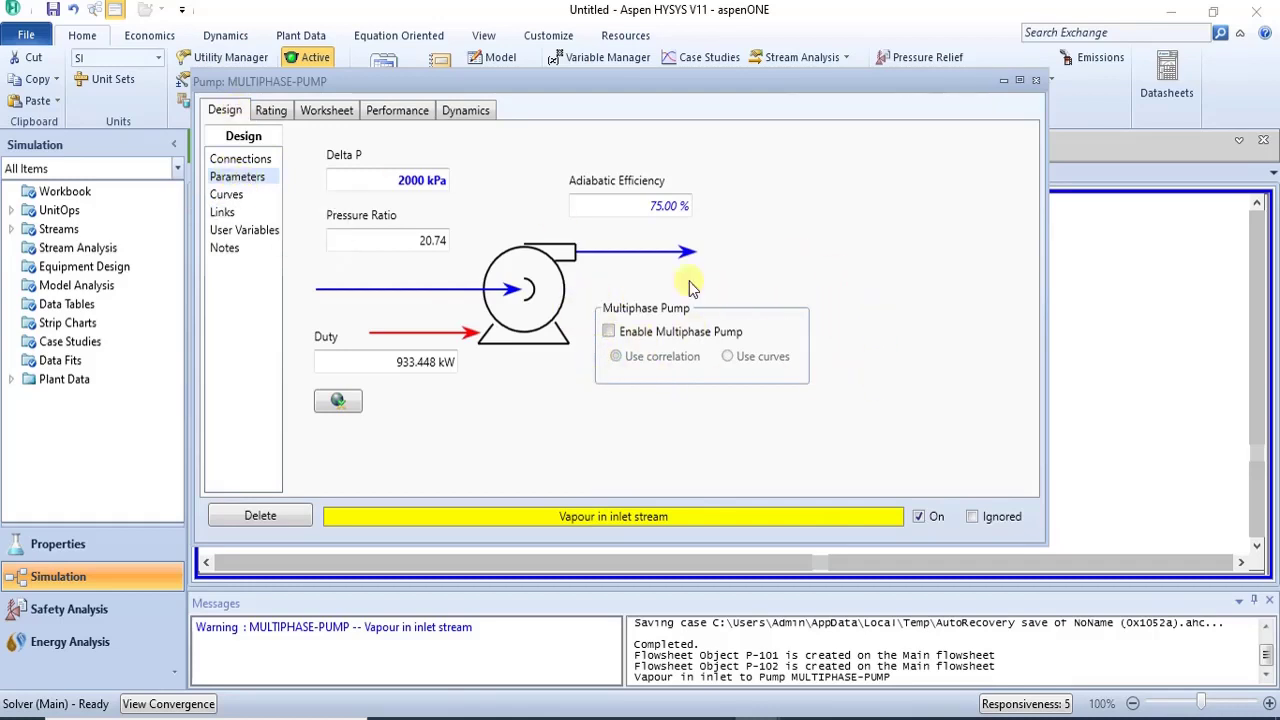
{"action": "left_click", "coordinate": [608, 333]}
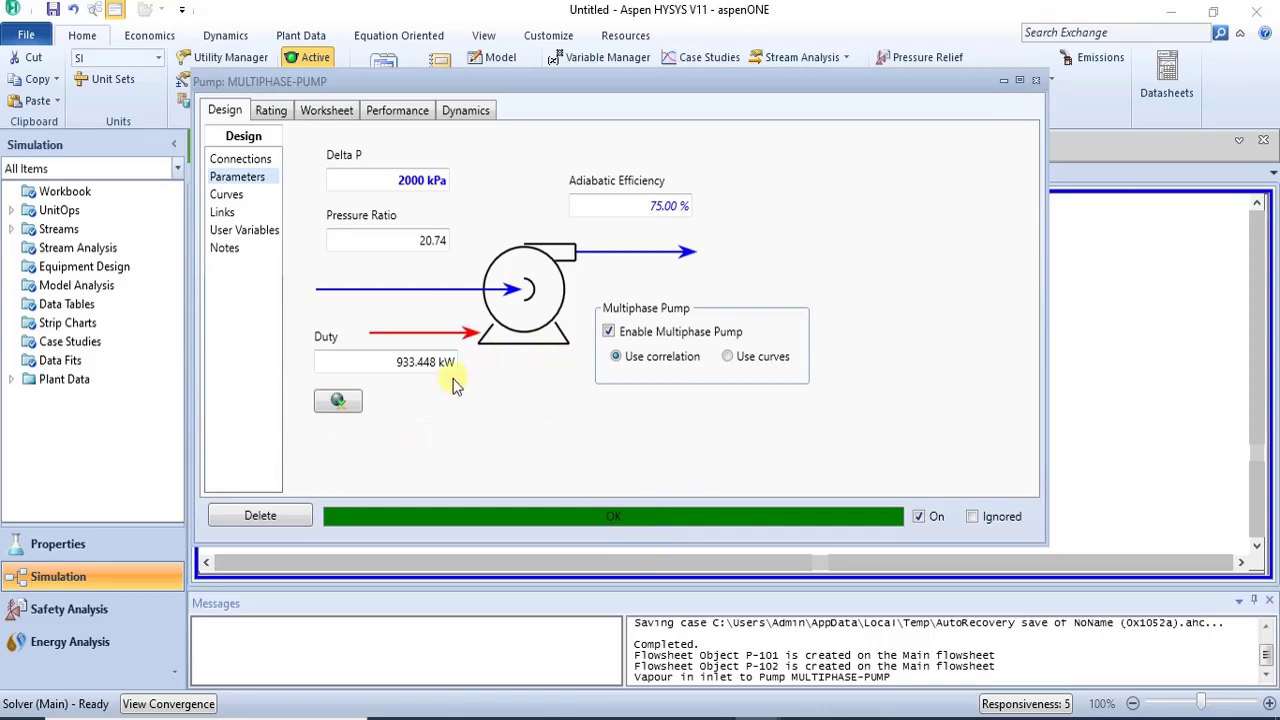
Compare the worksheet conditions of streams 5, 6 and Q2 with the MULTIPHASE-PUMP's design parameters.
{"action": "left_click", "coordinate": [331, 112]}
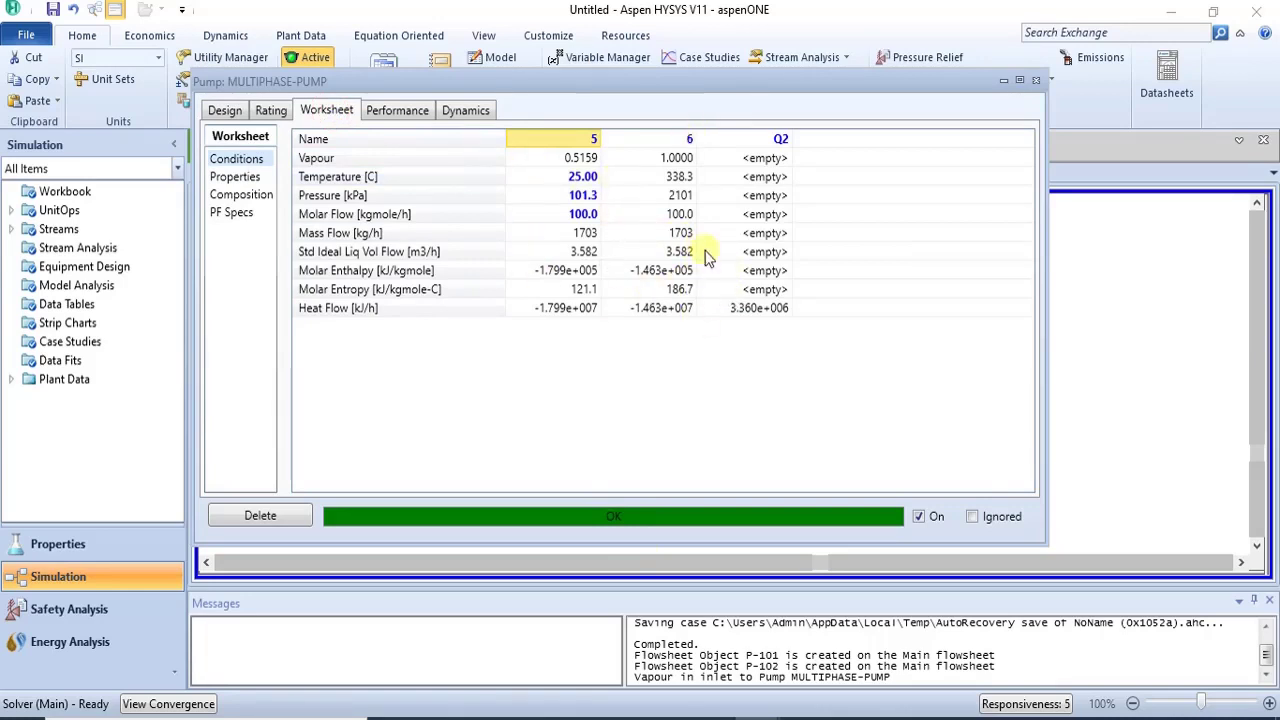
{"action": "left_click", "coordinate": [225, 110]}
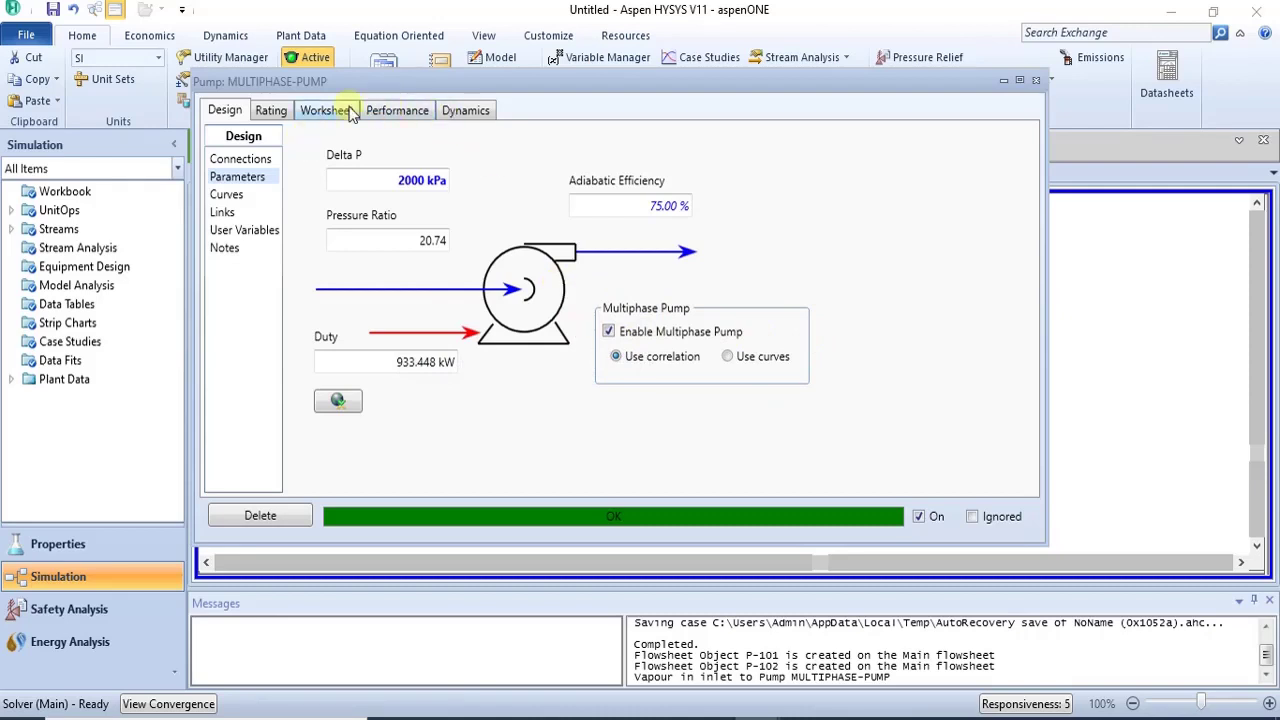
{"action": "left_click", "coordinate": [336, 112]}
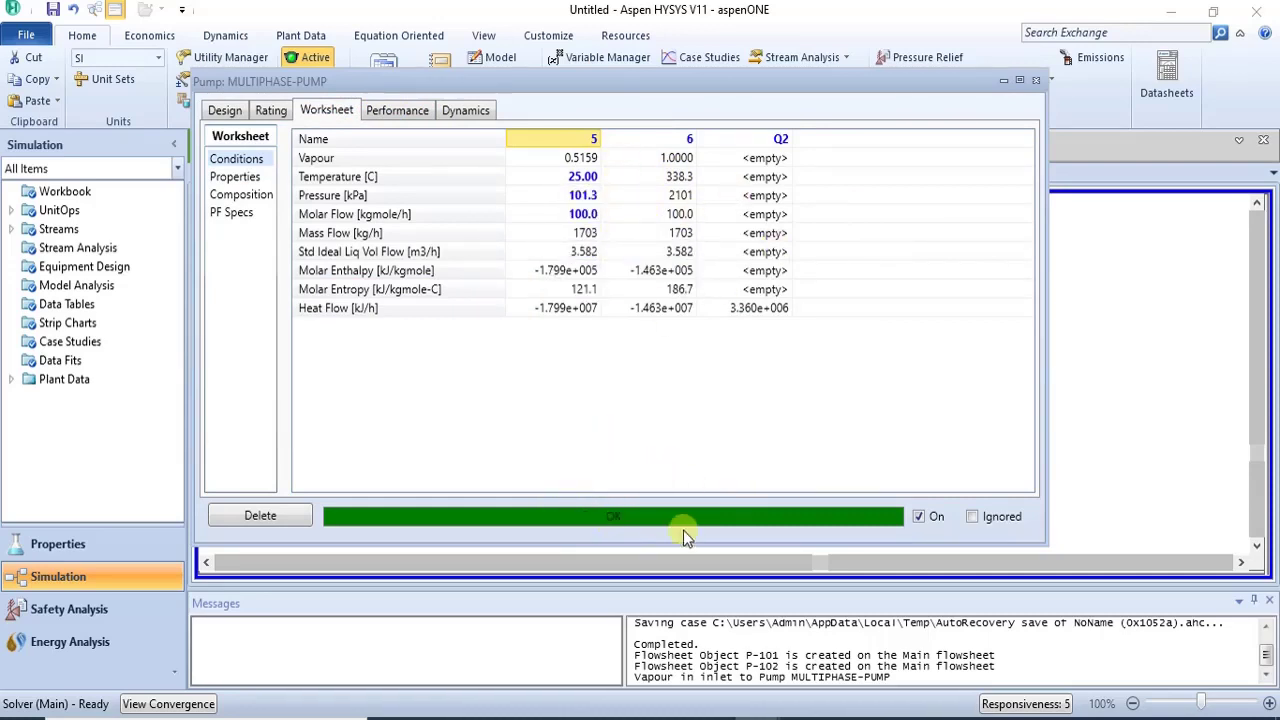
{"action": "left_click", "coordinate": [227, 109]}
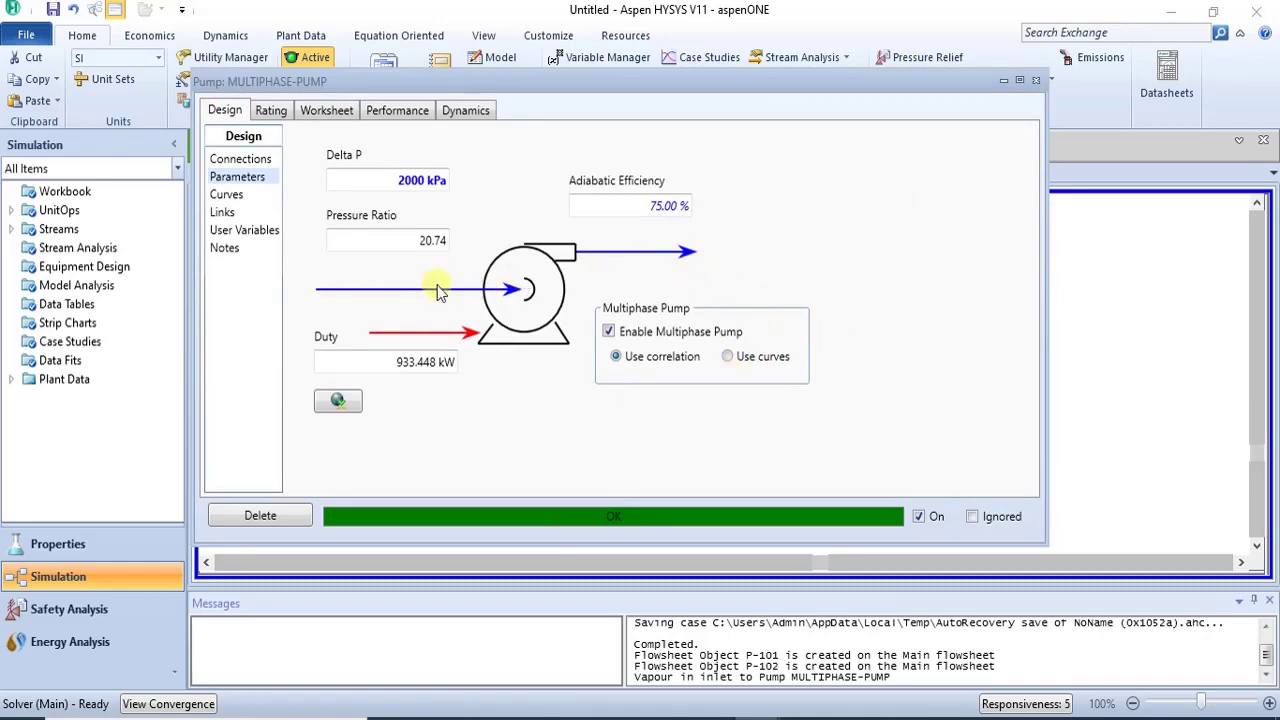
Add an empty characteristic curve to the MULTIPHASE-PUMP's rating data and delete it again.
{"action": "left_click", "coordinate": [222, 194]}
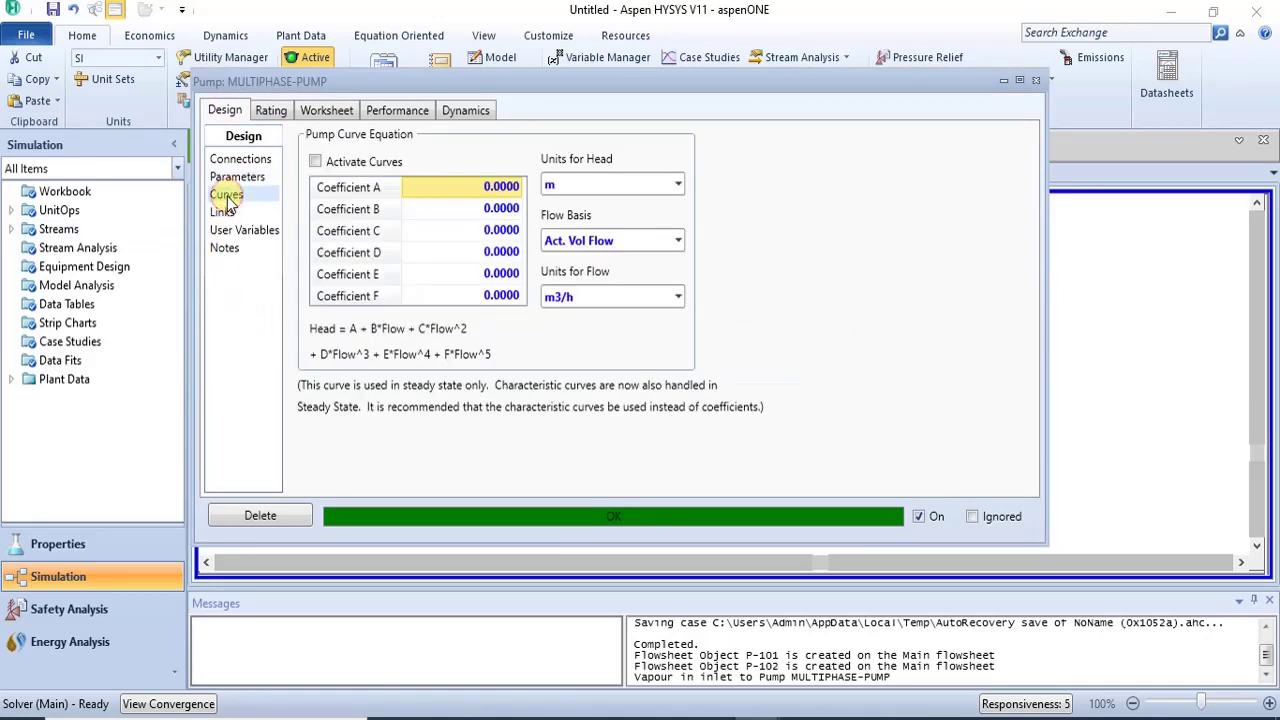
{"action": "left_click", "coordinate": [271, 110]}
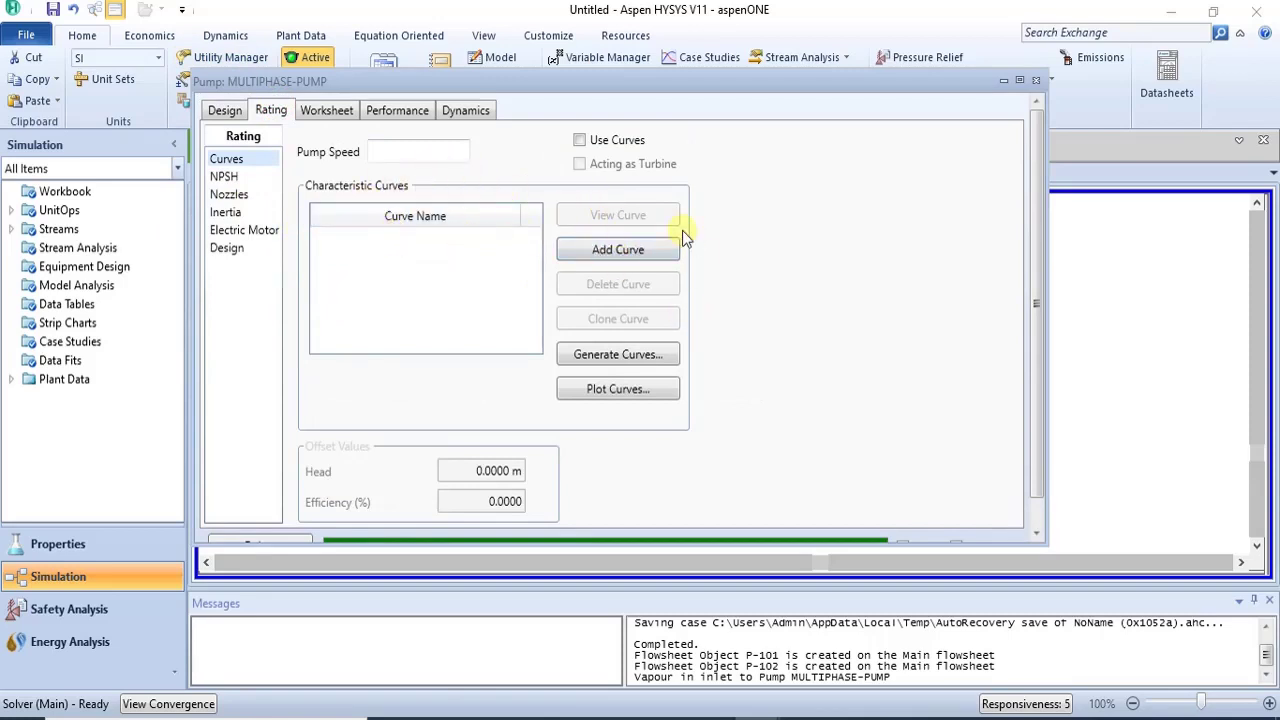
{"action": "left_click", "coordinate": [617, 249]}
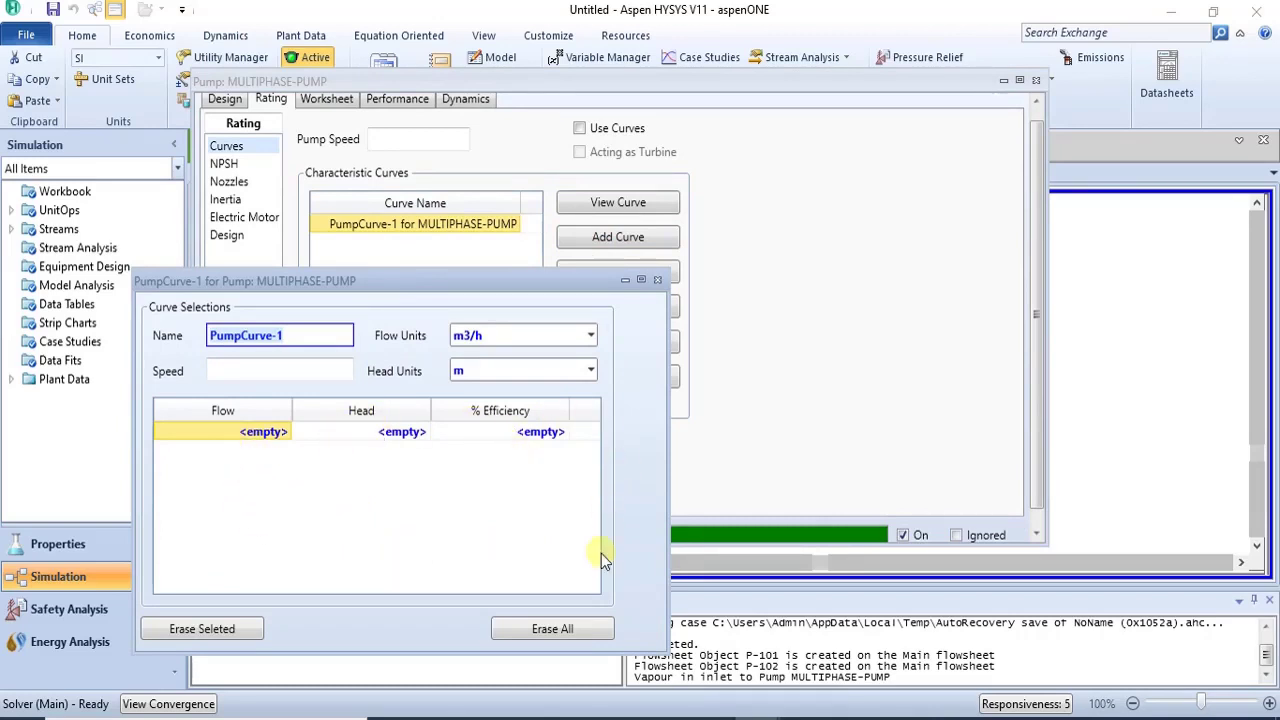
{"action": "left_click", "coordinate": [656, 282]}
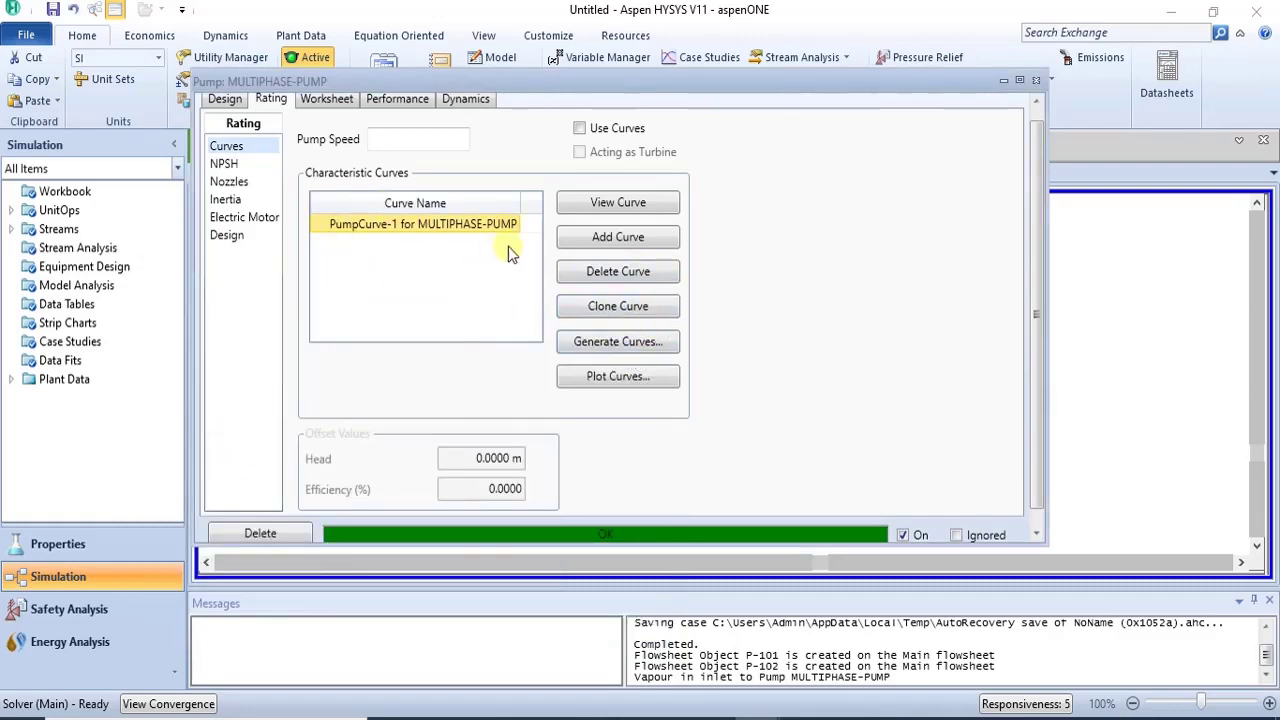
{"action": "left_click", "coordinate": [612, 274]}
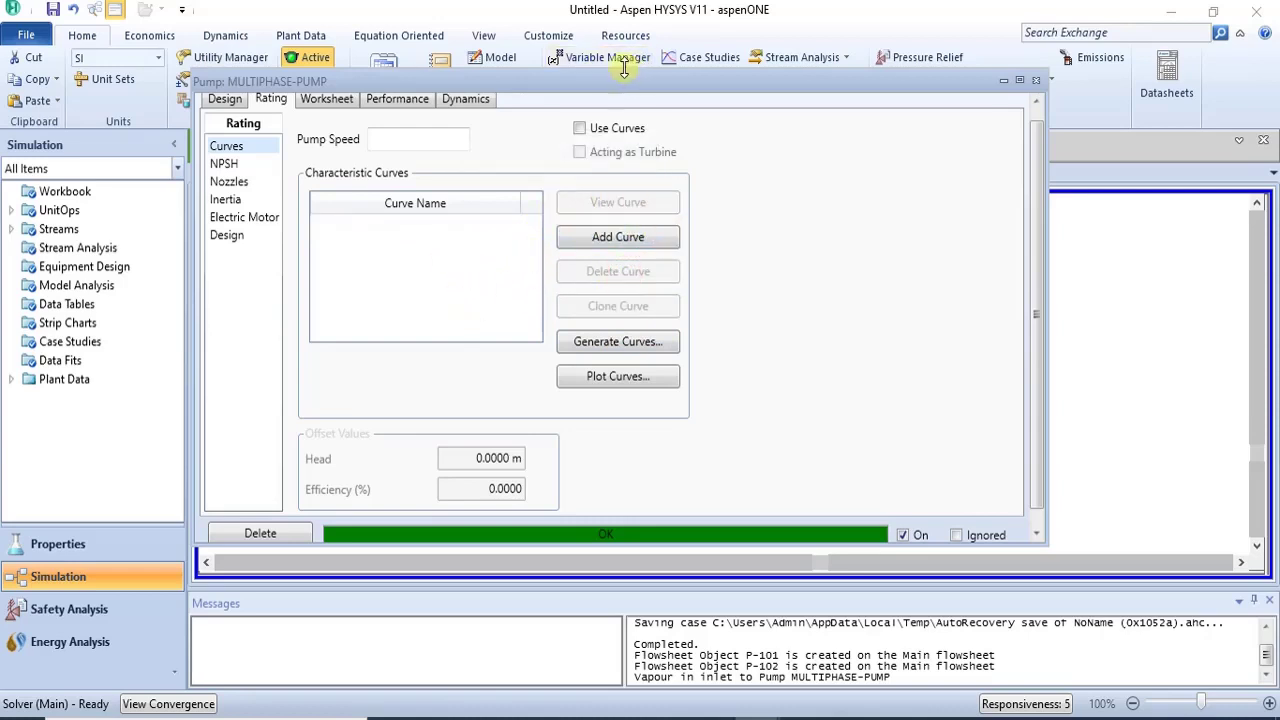
Review the MULTIPHASE-PUMP's connections and design parameters, and close its properties.
{"action": "left_click_drag", "start_coordinate": [624, 67], "coordinate": [630, 14]}
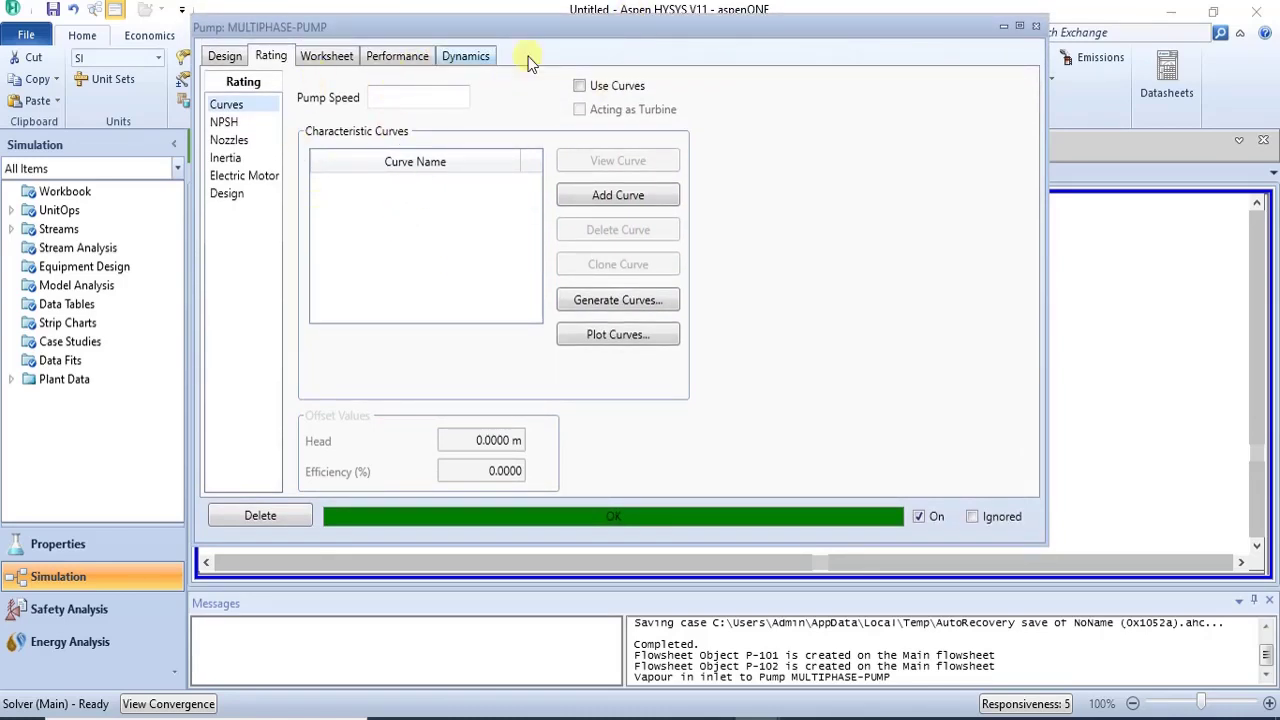
{"action": "left_click", "coordinate": [222, 57]}
{"action": "left_click", "coordinate": [262, 58]}
{"action": "left_click", "coordinate": [224, 56]}
{"action": "left_click", "coordinate": [232, 105]}
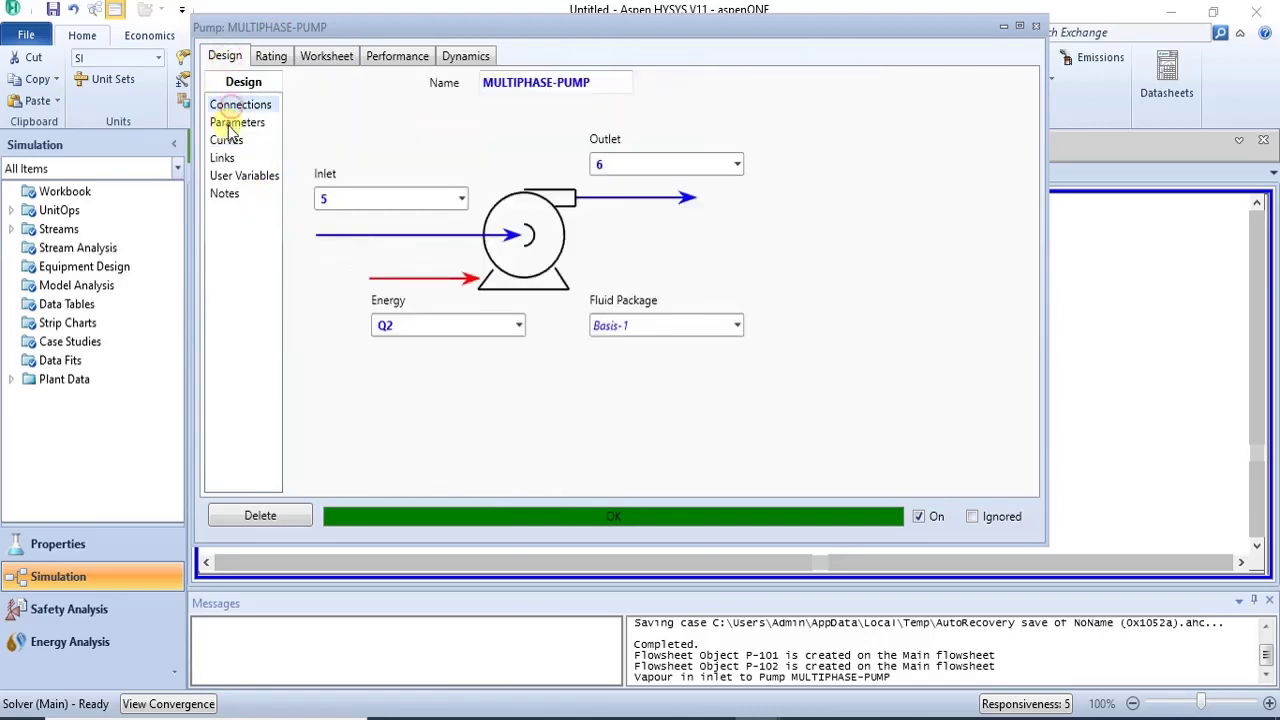
{"action": "left_click", "coordinate": [230, 122]}
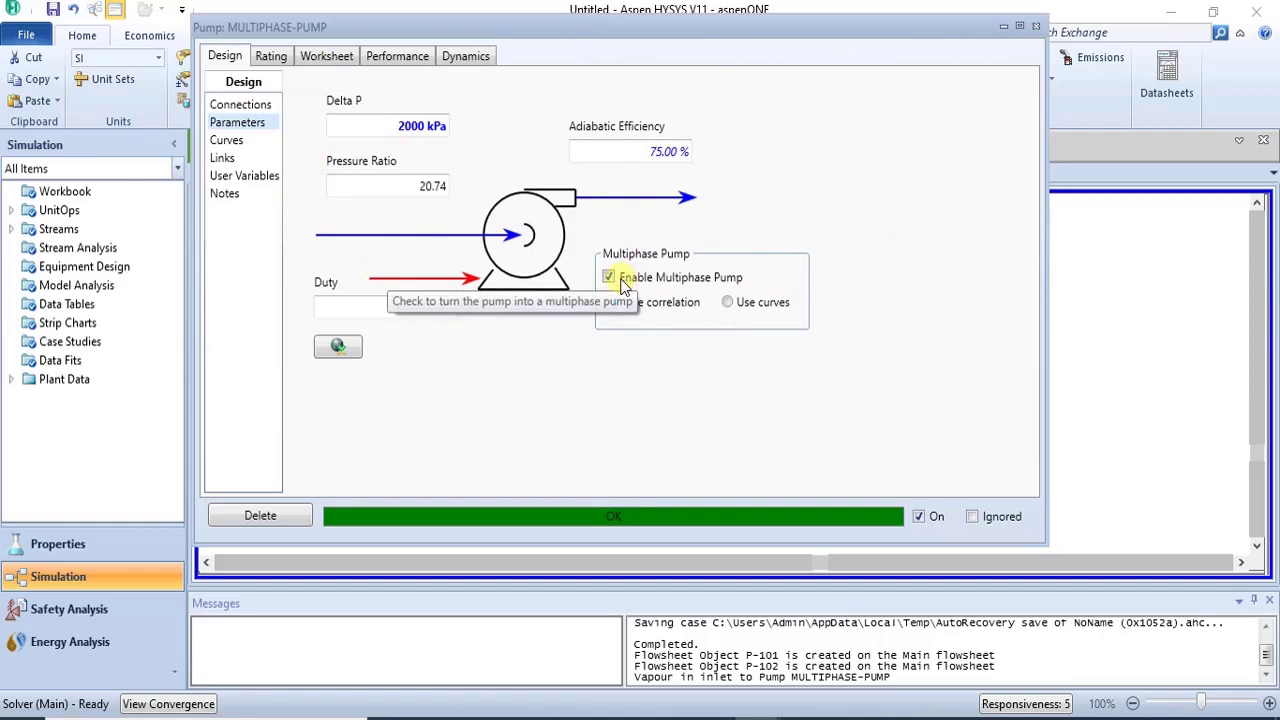
{"action": "left_click", "coordinate": [1036, 30]}
{"action": "left_click", "coordinate": [929, 406]}
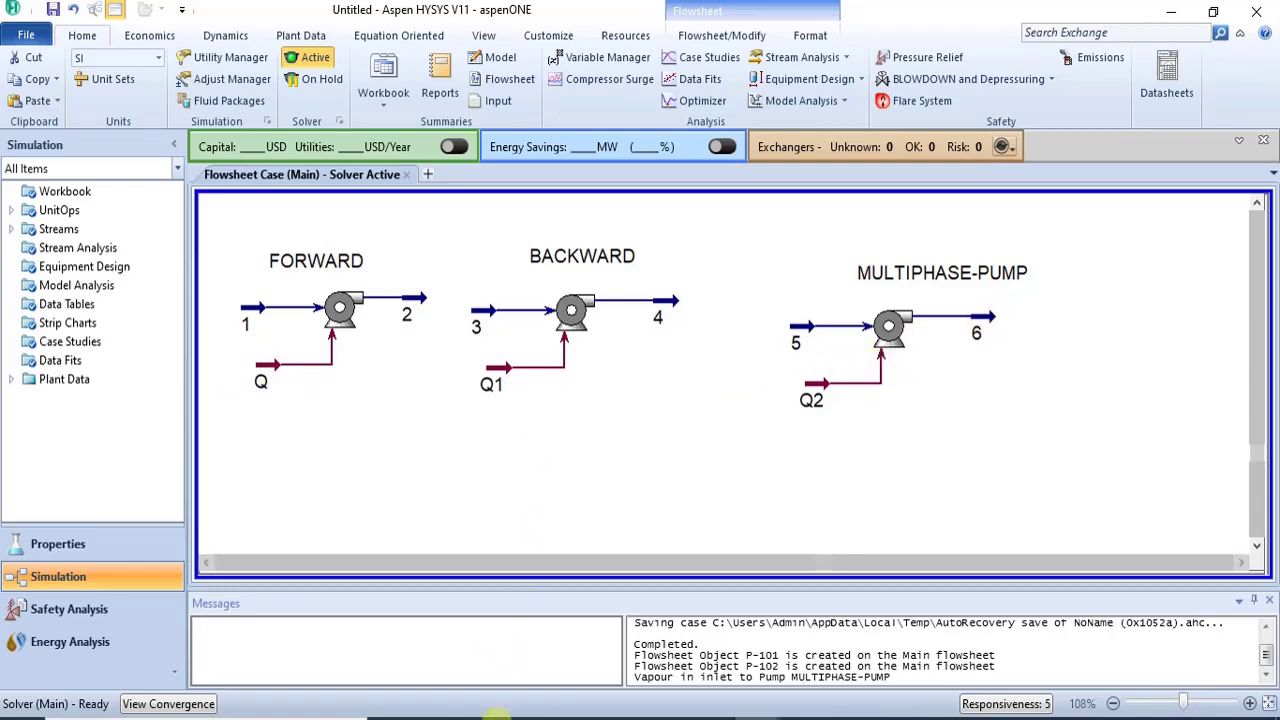
Switch to CENTRIFUGAL PUMP.pdf in the browser and read the remaining centrifugal pump specification slides.
{"action": "left_click", "coordinate": [495, 715]}
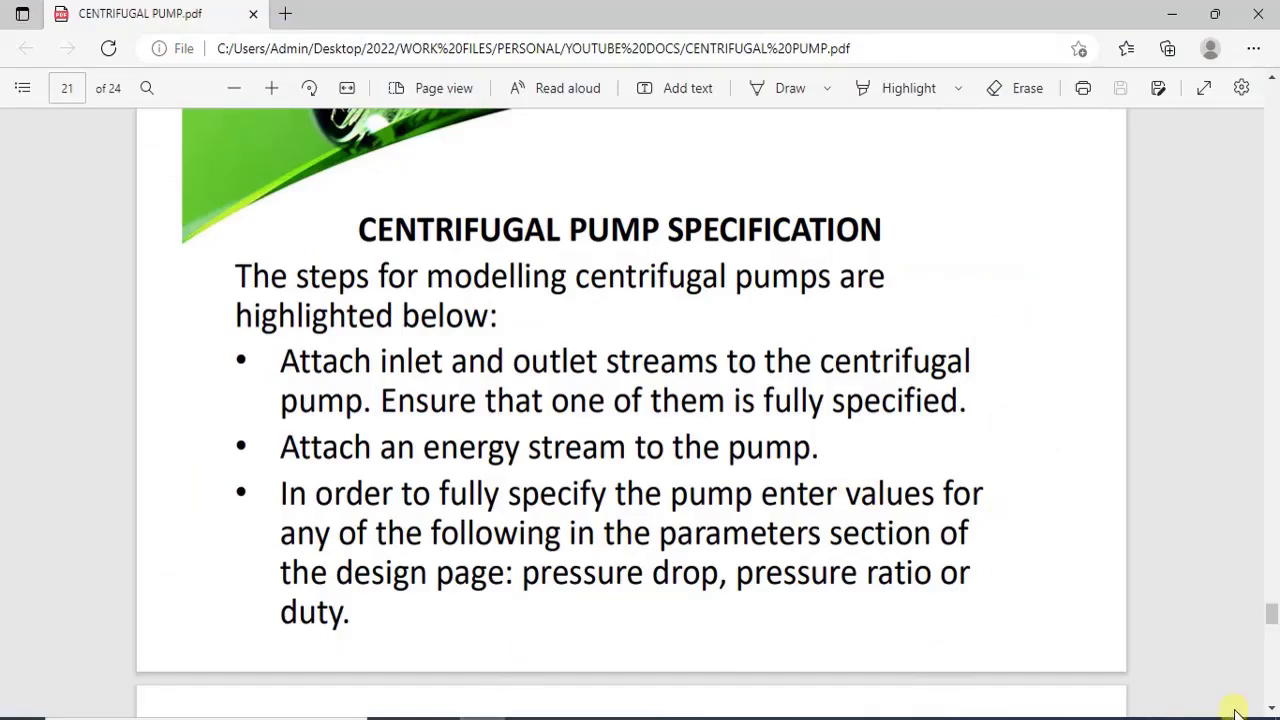
{"action": "scroll", "coordinate": [1269, 708], "scroll_direction": "down", "scroll_amount": 6}
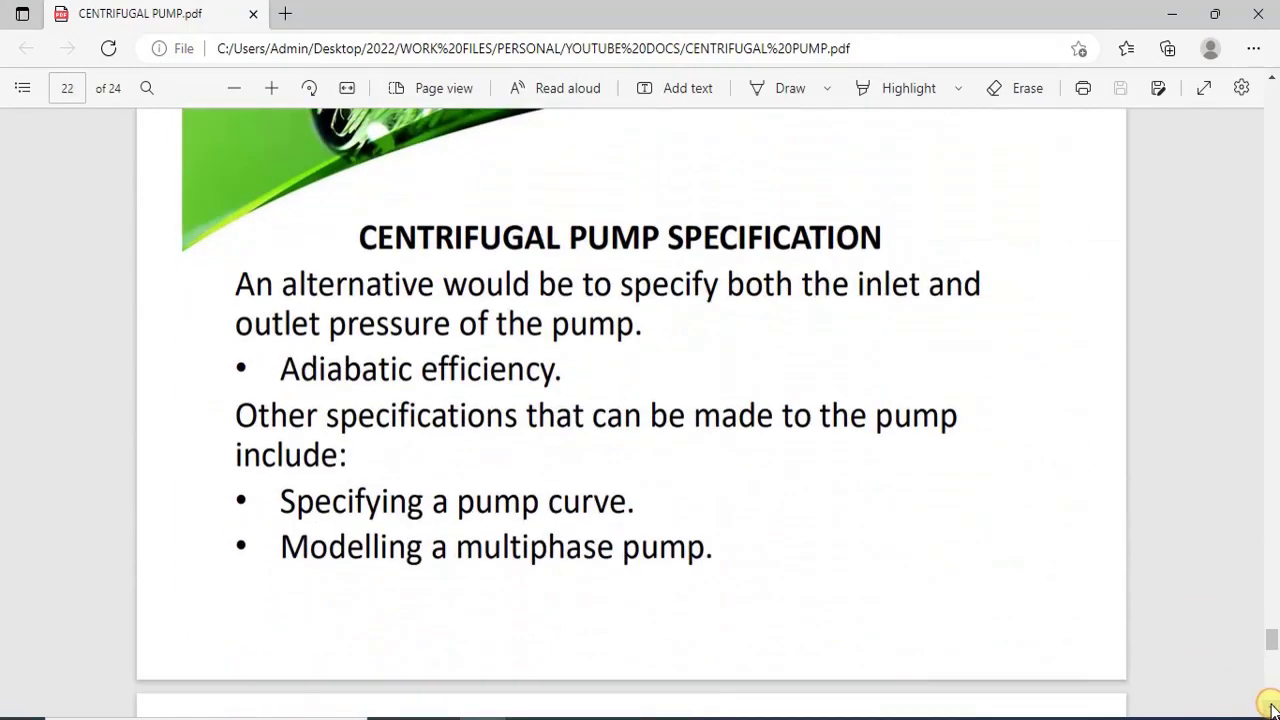
{"action": "left_click", "coordinate": [1269, 708]}
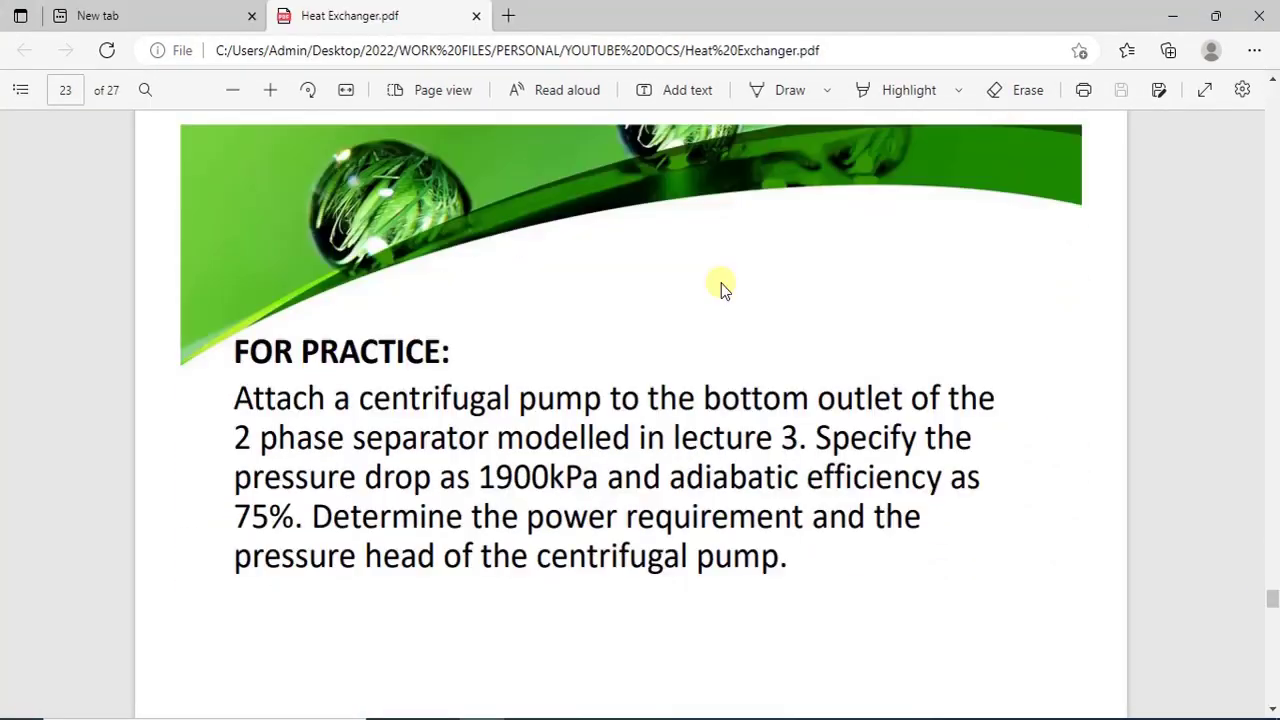